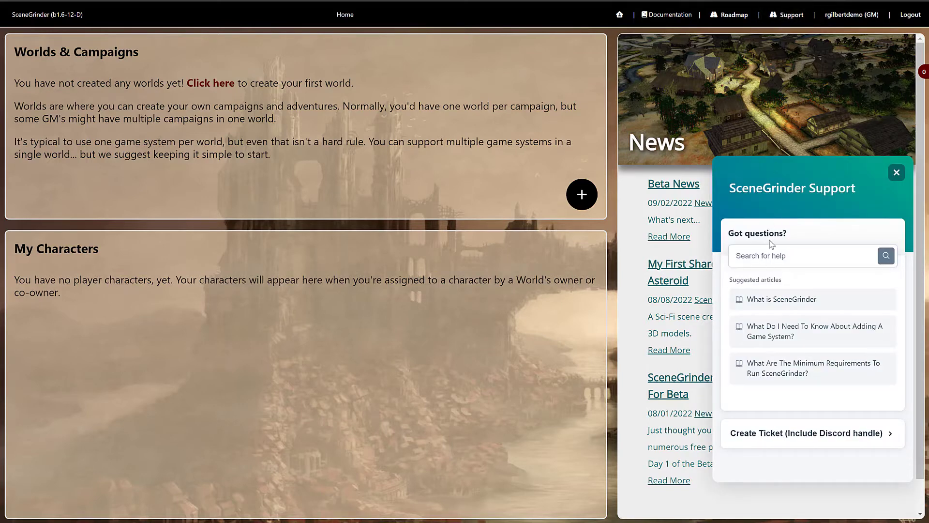
# Search the support articles for "model", go back from the search page and close the support window
pyautogui.click(770, 253)
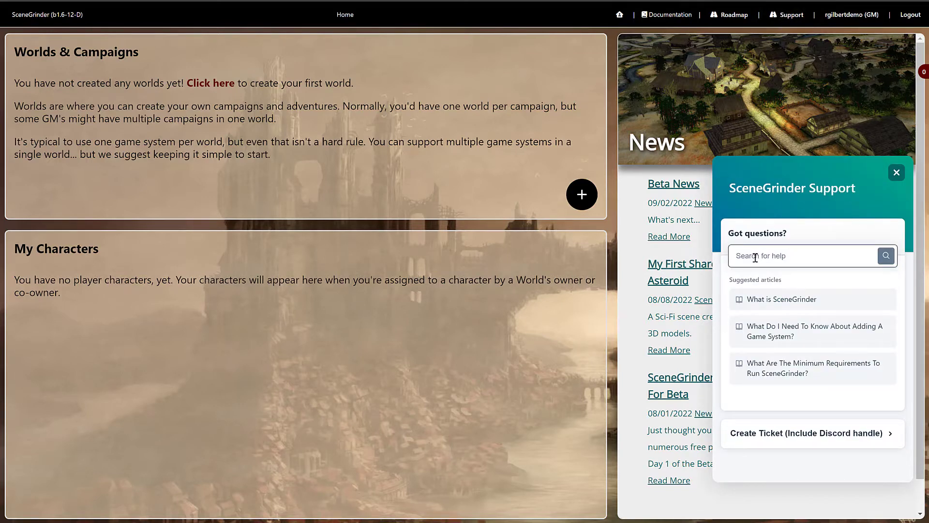
pyautogui.click(755, 256)
pyautogui.write('model')
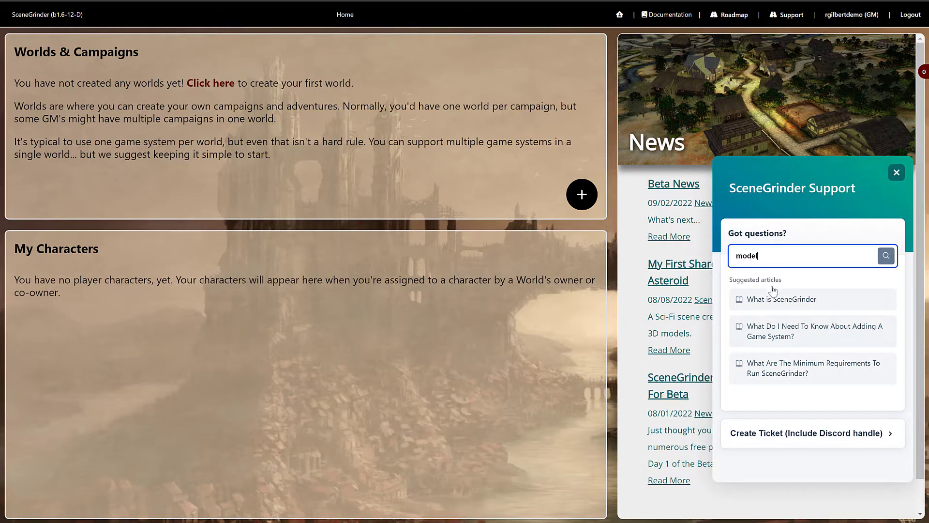
pyautogui.click(887, 258)
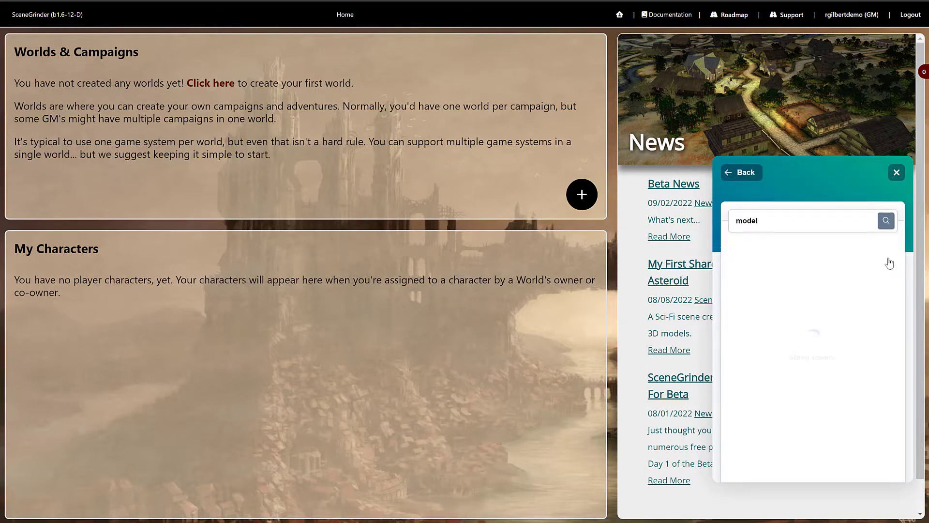
pyautogui.click(747, 175)
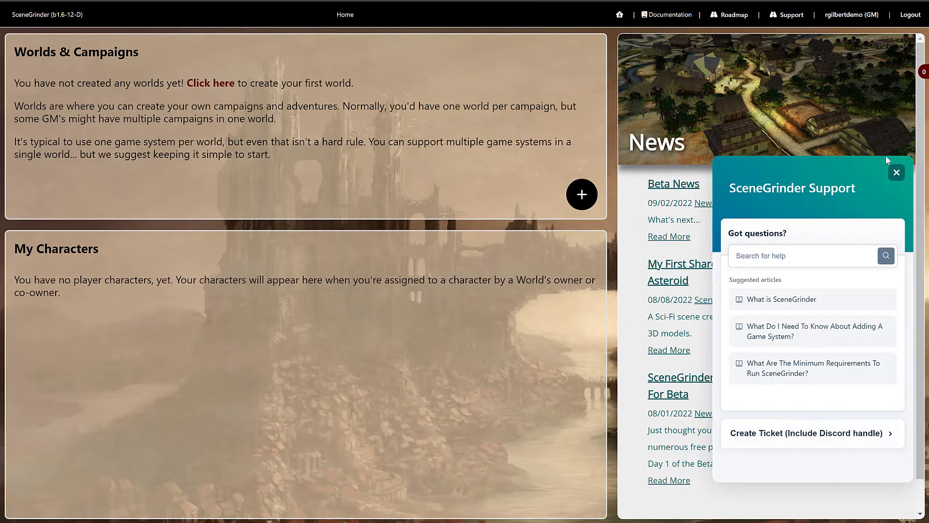
pyautogui.click(897, 173)
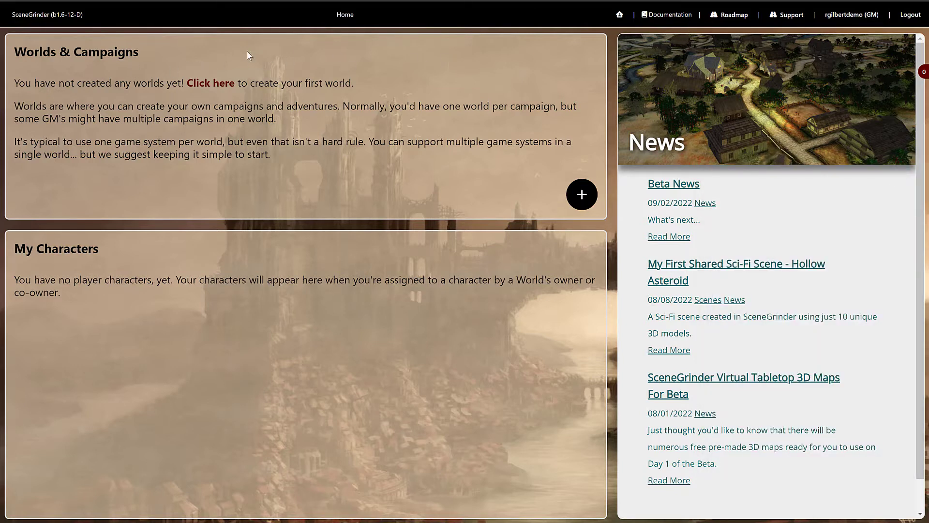
pyautogui.moveTo(139, 52); pyautogui.dragTo(12, 52)
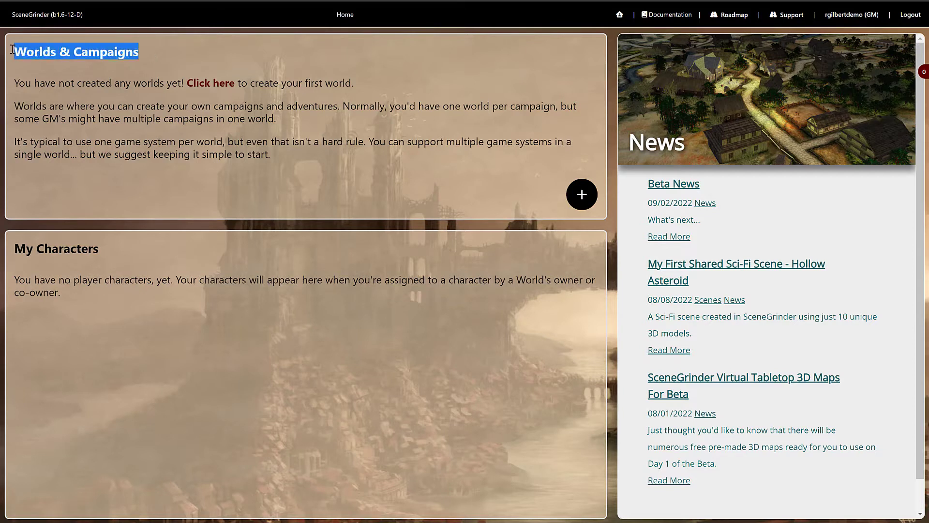
pyautogui.click(41, 53)
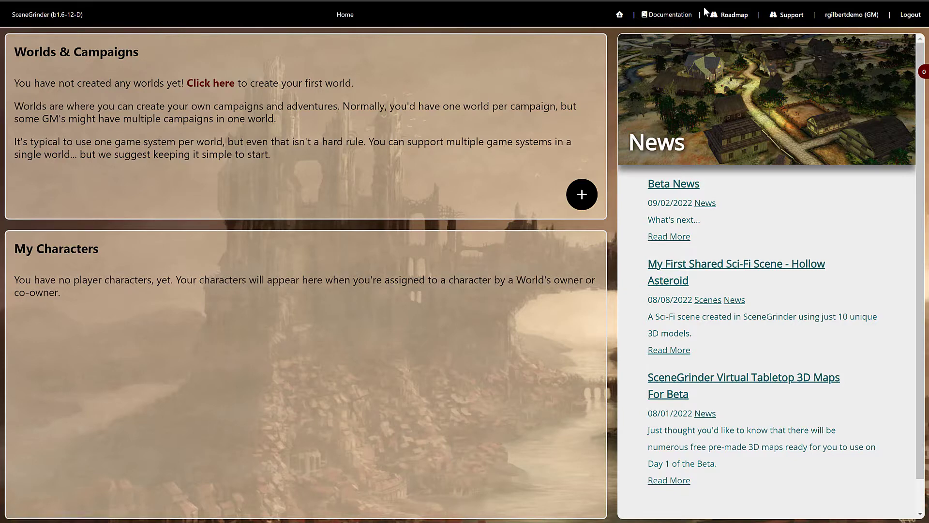
# Review the planned change groups and their details in the Roadmap and close it
pyautogui.click(736, 16)
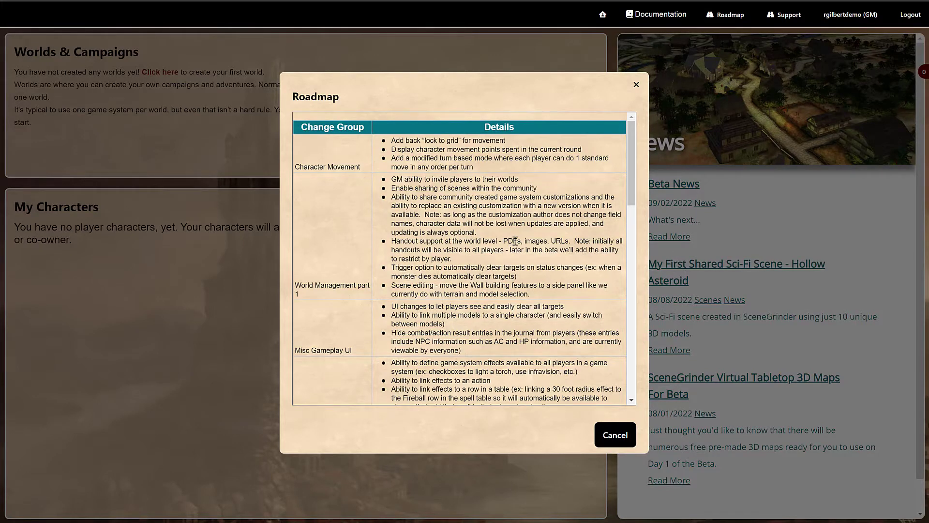
pyautogui.scroll(-15, 515, 241)
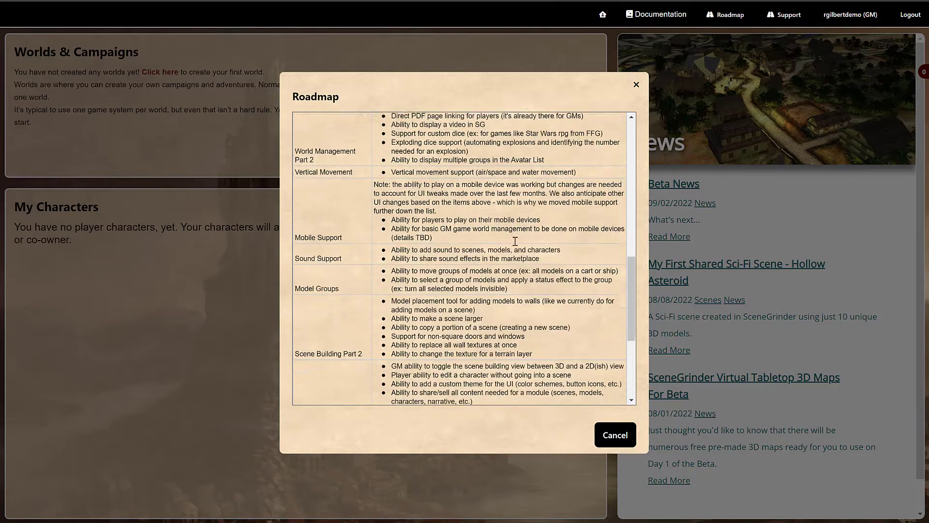
pyautogui.scroll(-5, 514, 240)
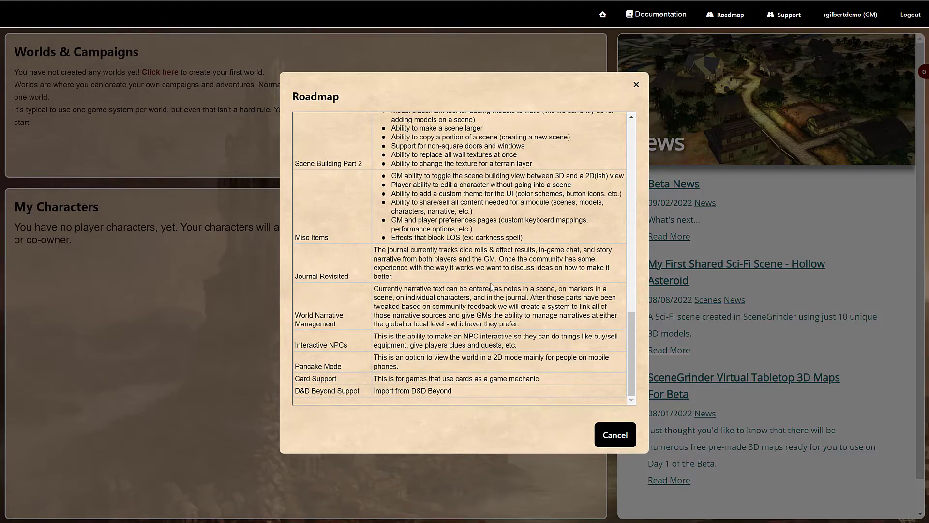
pyautogui.scroll(10, 492, 287)
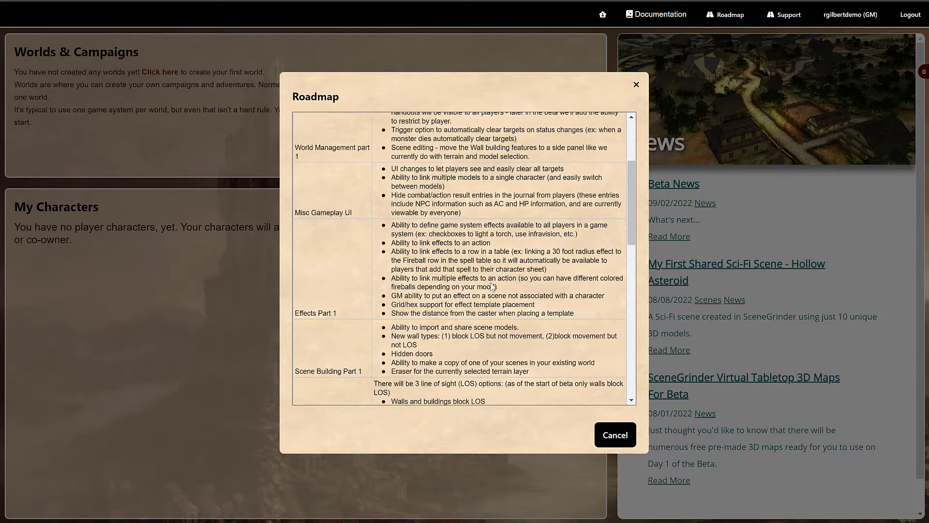
pyautogui.scroll(3, 486, 278)
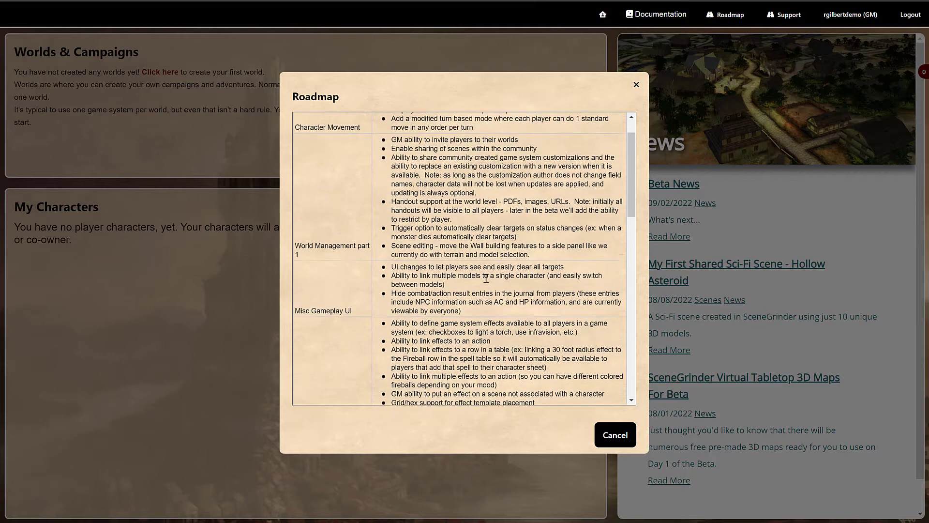
pyautogui.scroll(-2, 487, 279)
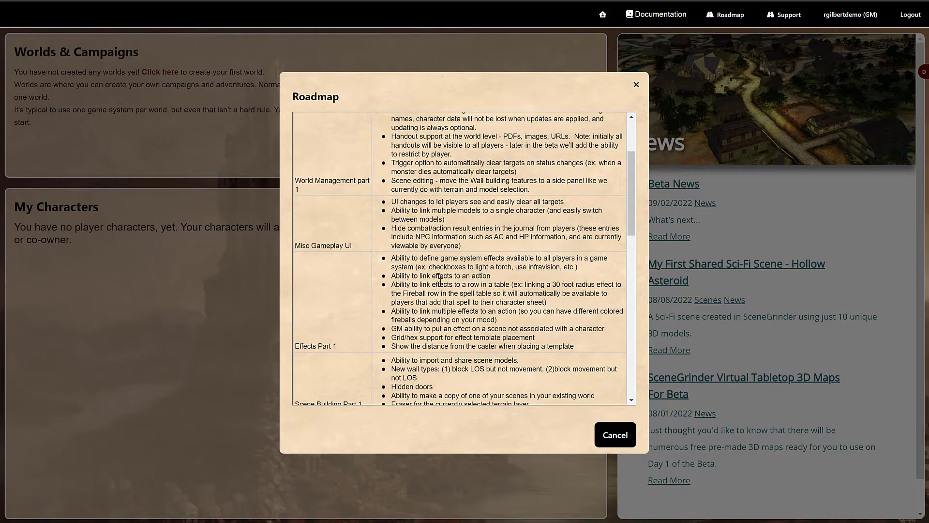
pyautogui.scroll(-3, 504, 248)
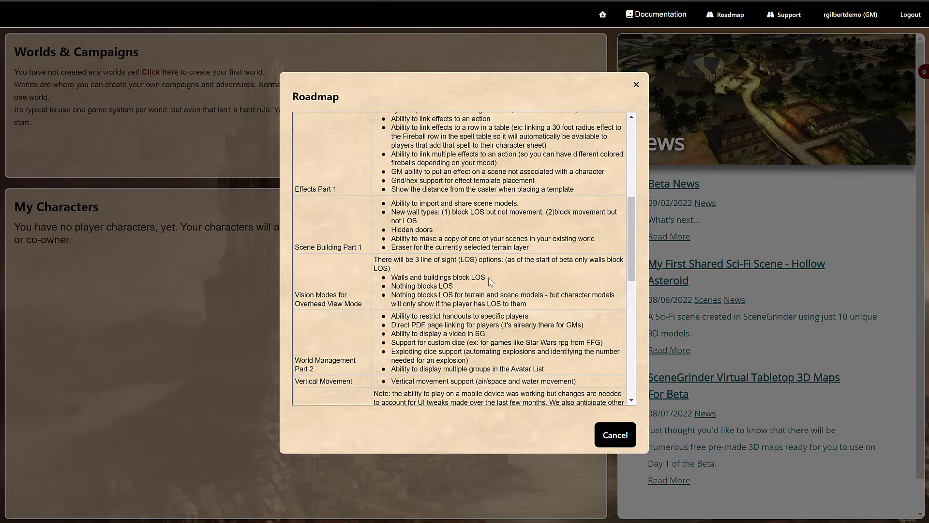
pyautogui.scroll(3, 488, 288)
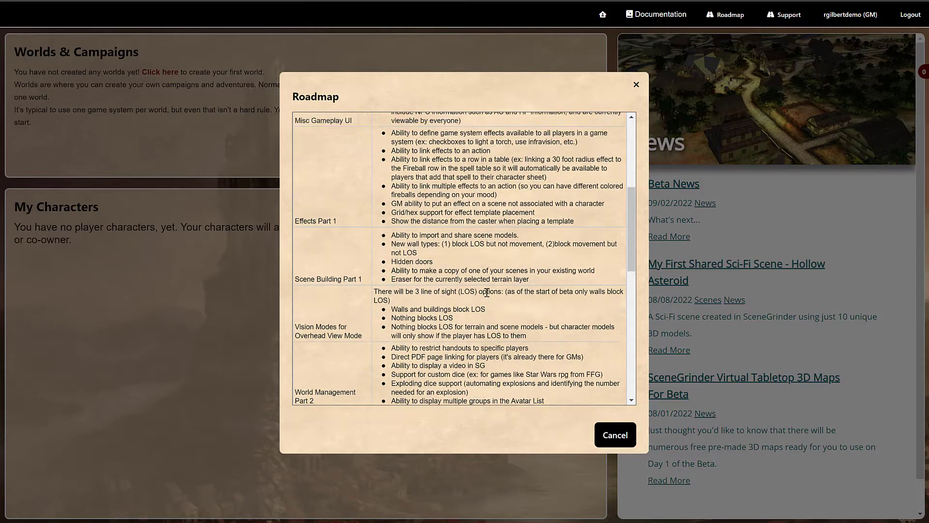
pyautogui.scroll(2, 488, 290)
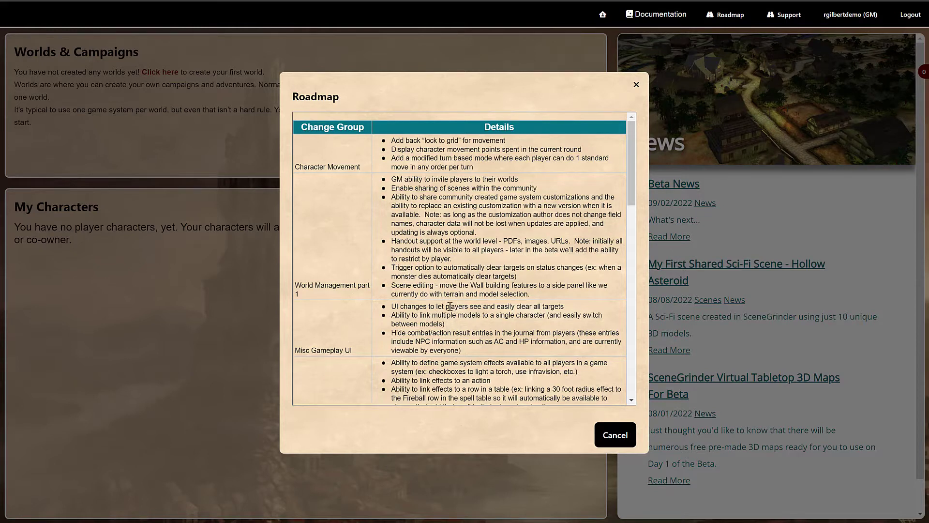
pyautogui.click(620, 447)
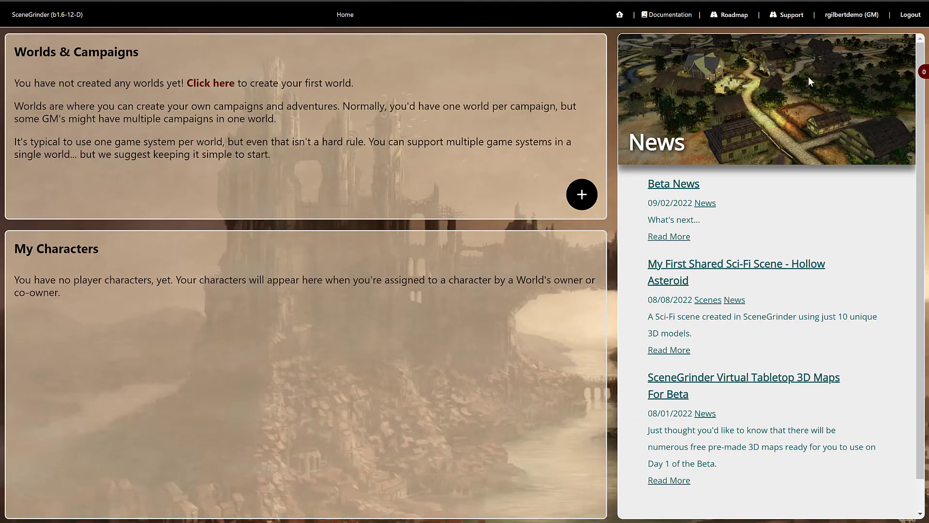
# View the user profile with its moniker and volume settings, and close it without changes
pyautogui.click(854, 19)
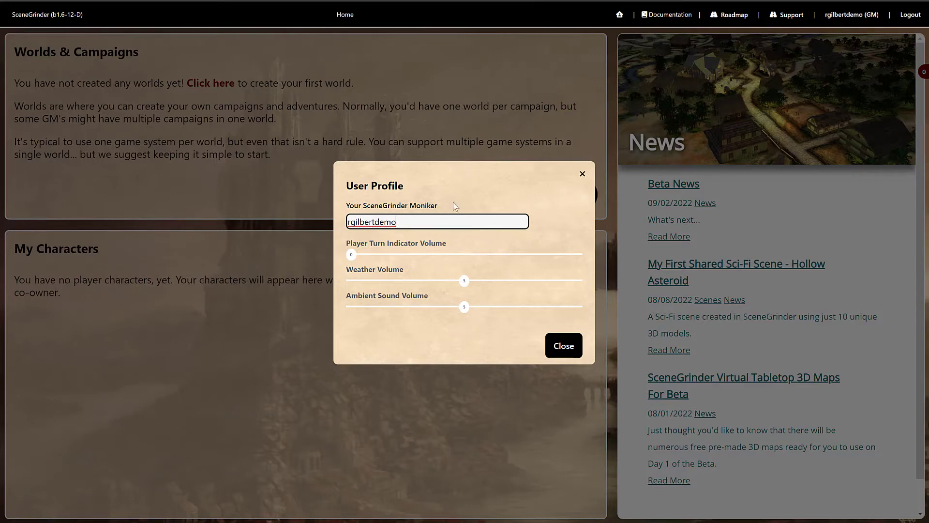
pyautogui.click(564, 345)
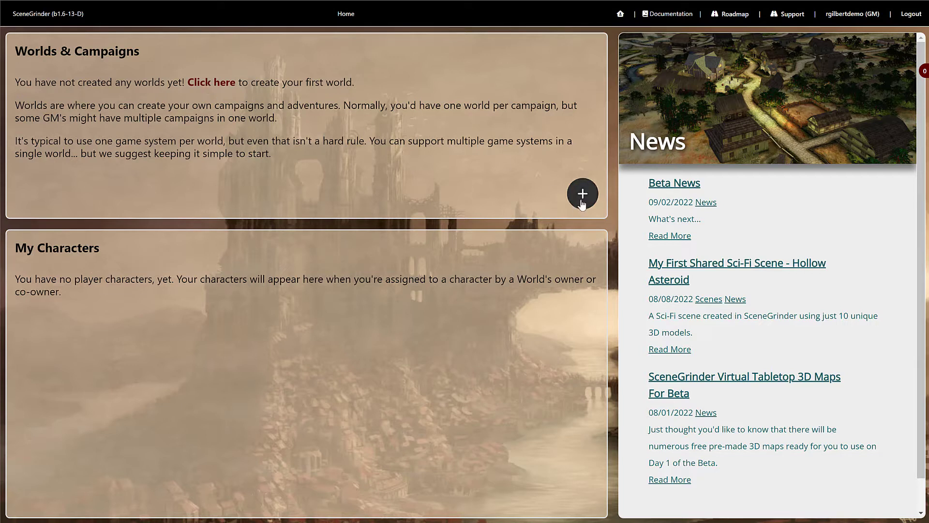
# Create the first world and name it "Demo world" in its settings
pyautogui.click(219, 84)
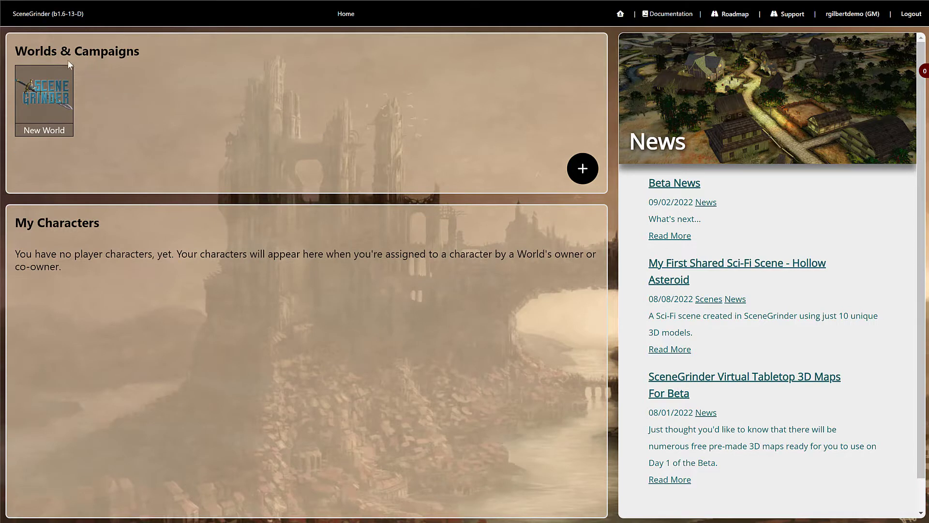
pyautogui.click(47, 97)
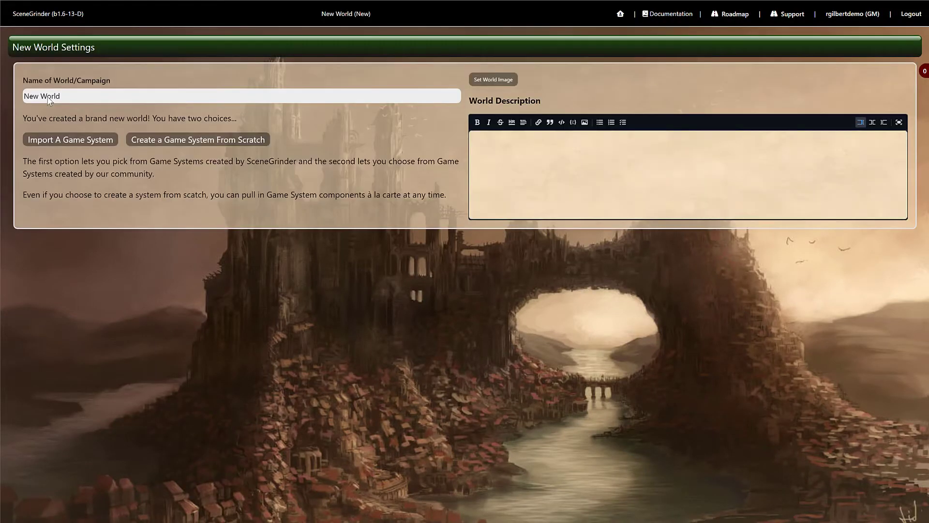
pyautogui.click(82, 94)
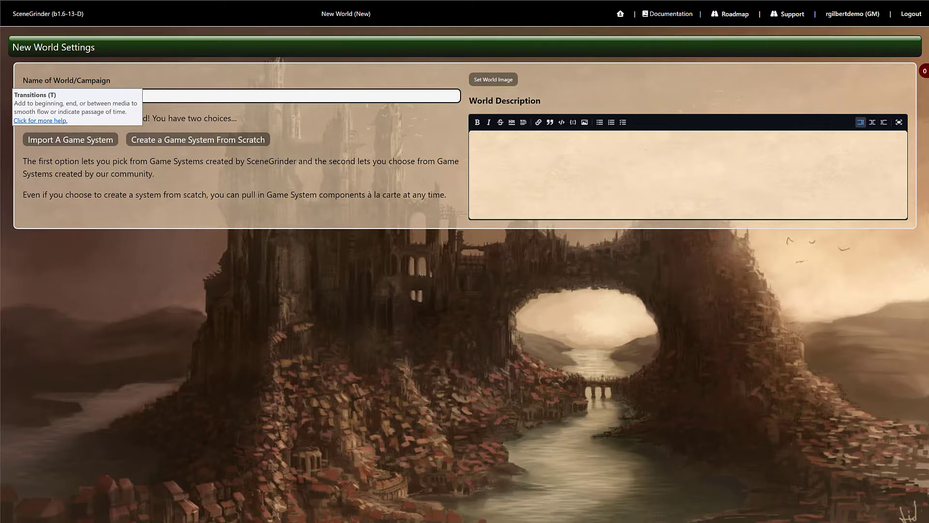
pyautogui.press('BackSpace')
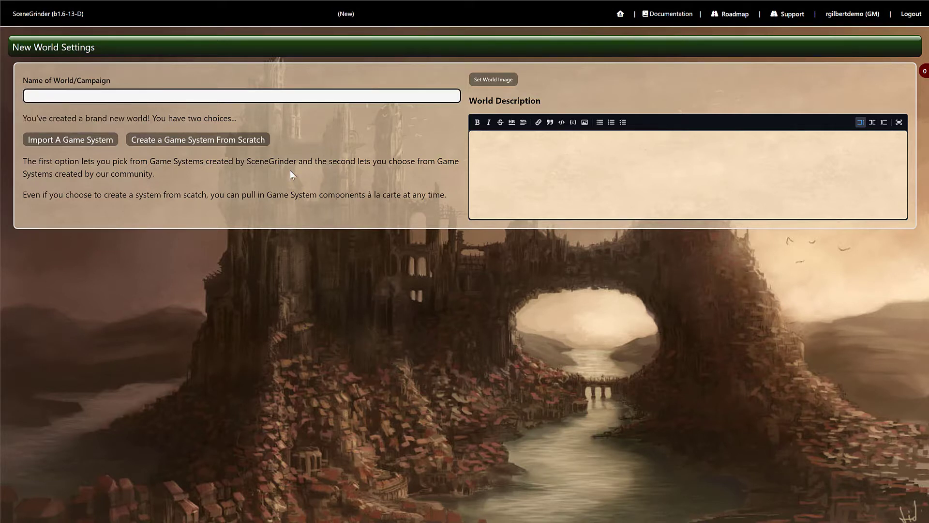
pyautogui.write('Demo world')
# Import the SG D&D 5E V1 game system into the new world
pyautogui.click(81, 145)
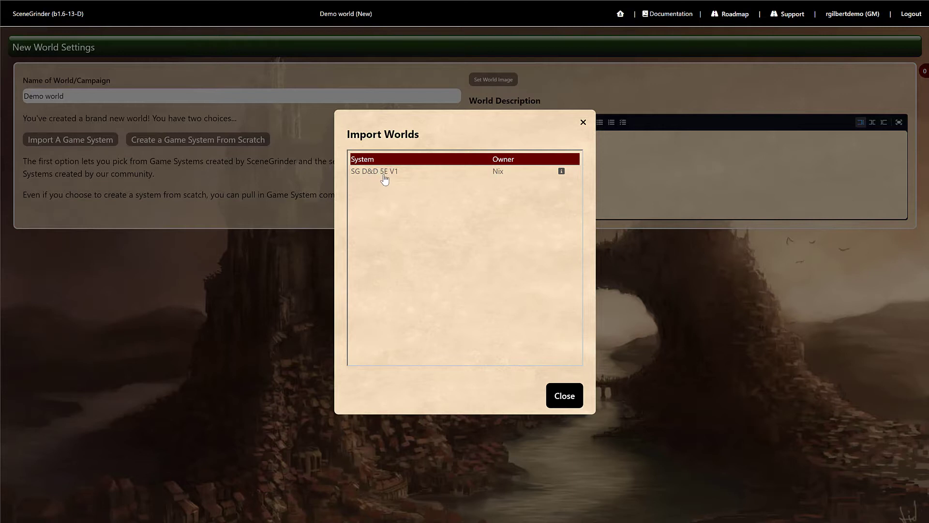
pyautogui.click(387, 173)
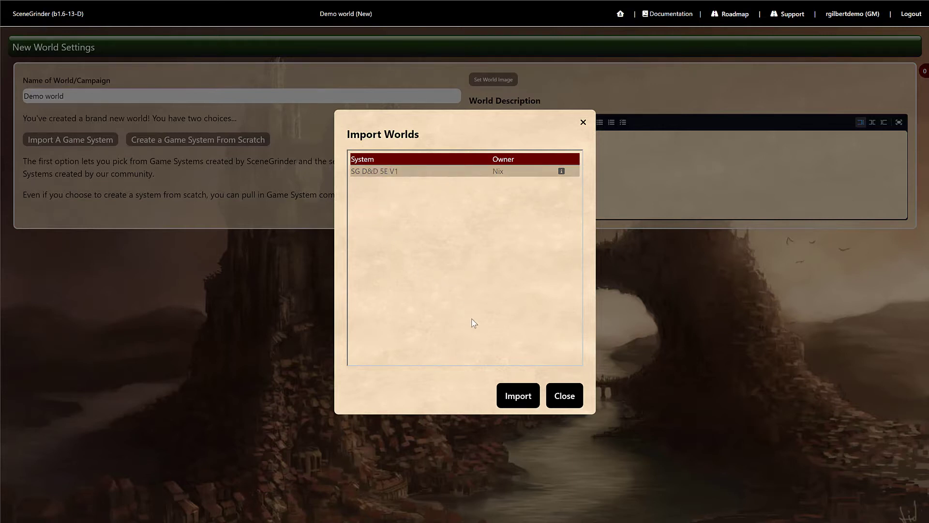
pyautogui.click(518, 397)
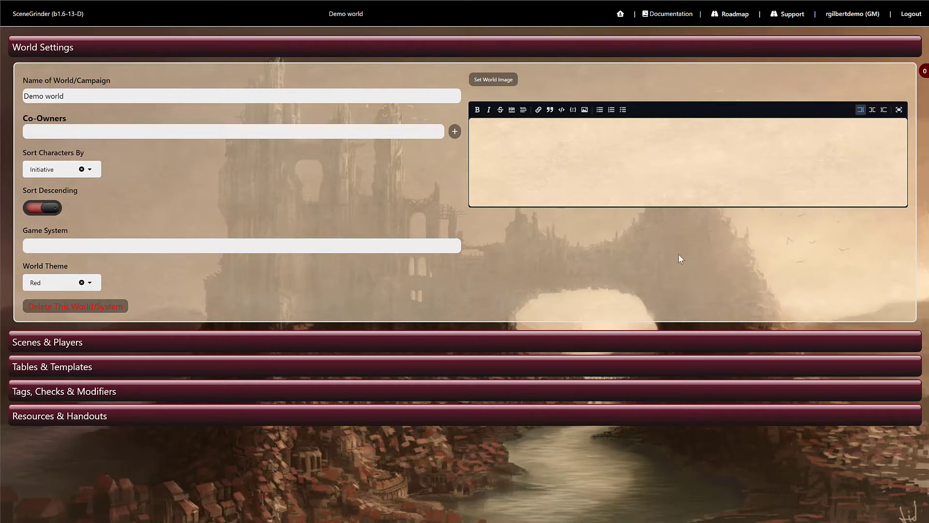
# View the world's imported tables and templates, and return to the world settings
pyautogui.click(73, 370)
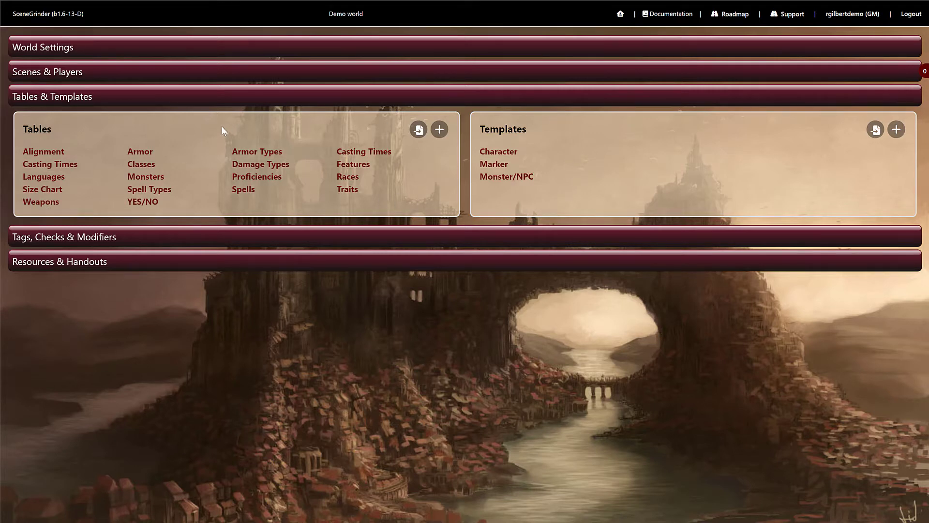
pyautogui.click(93, 52)
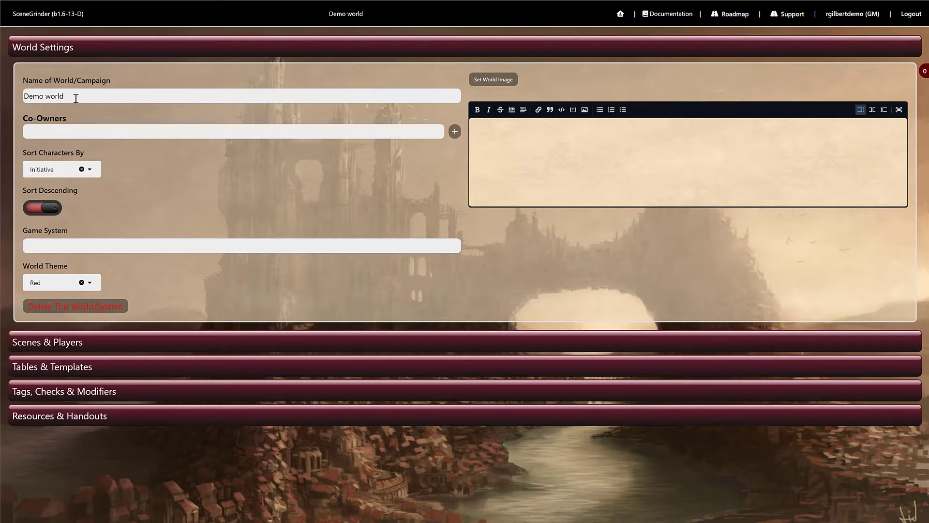
# Add "gm" as a co-owner of the world and remove that co-owner again
pyautogui.click(78, 133)
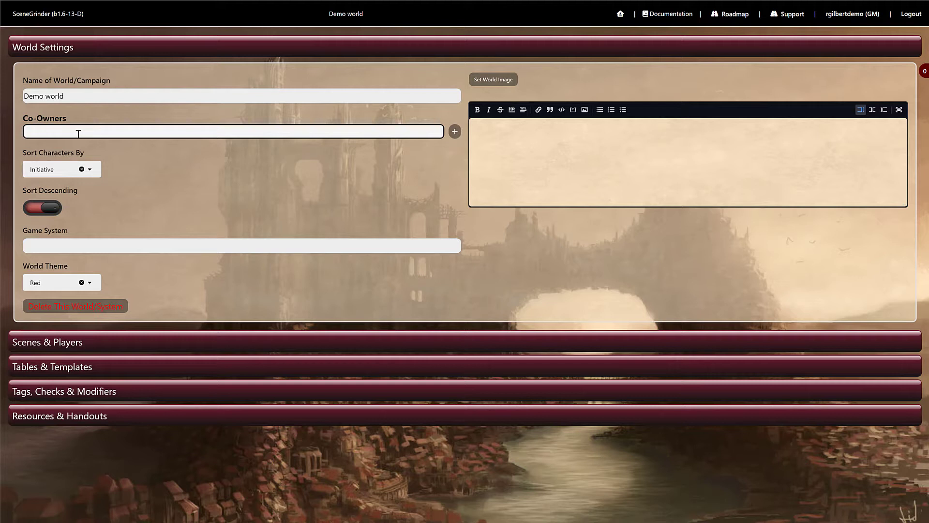
pyautogui.write('gm')
pyautogui.click(455, 134)
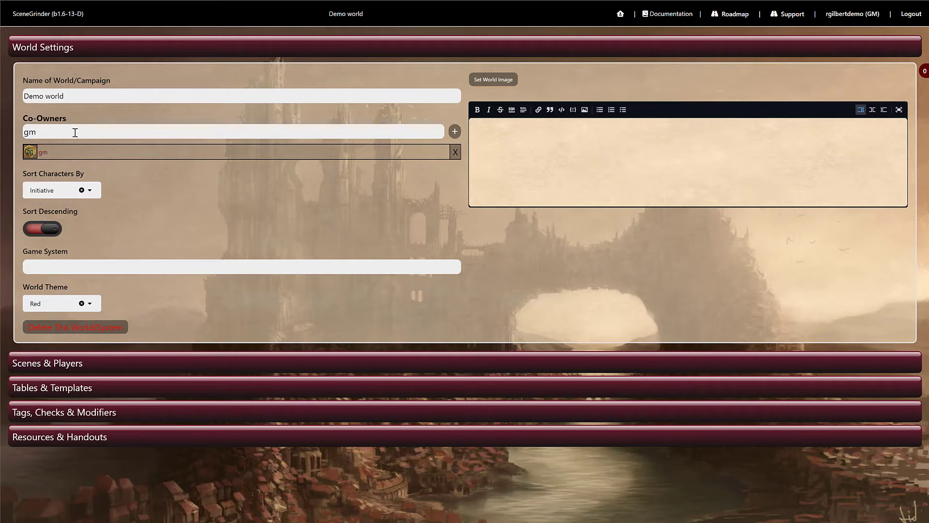
pyautogui.click(455, 153)
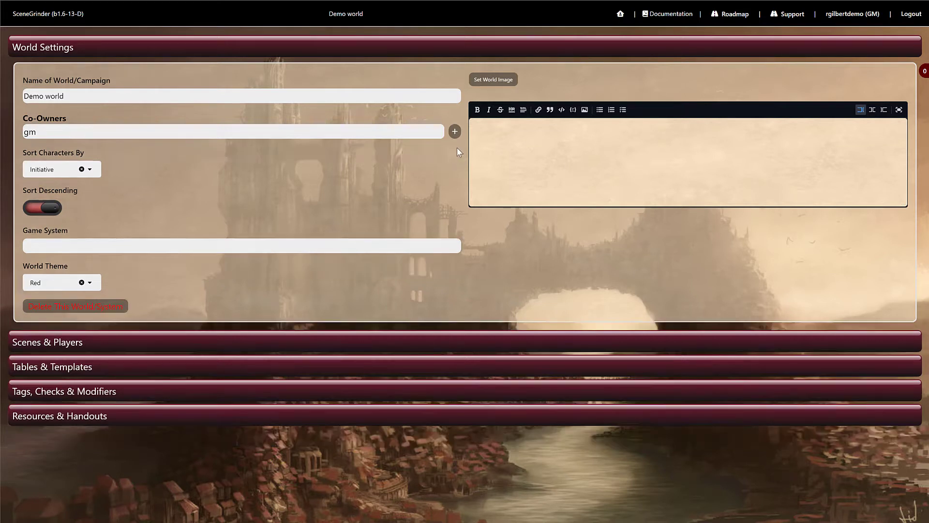
# Start deleting Demo world, accept the first confirmation and cancel at the second one
pyautogui.click(112, 310)
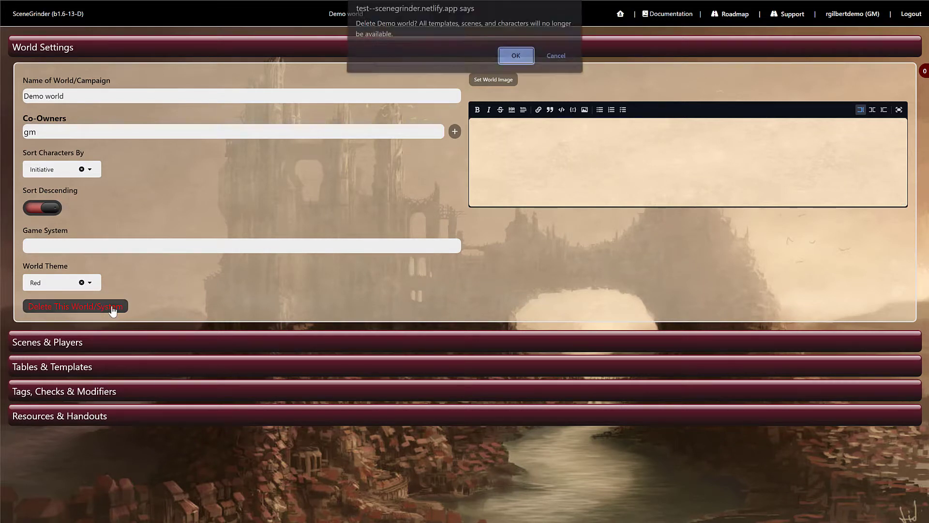
pyautogui.click(509, 61)
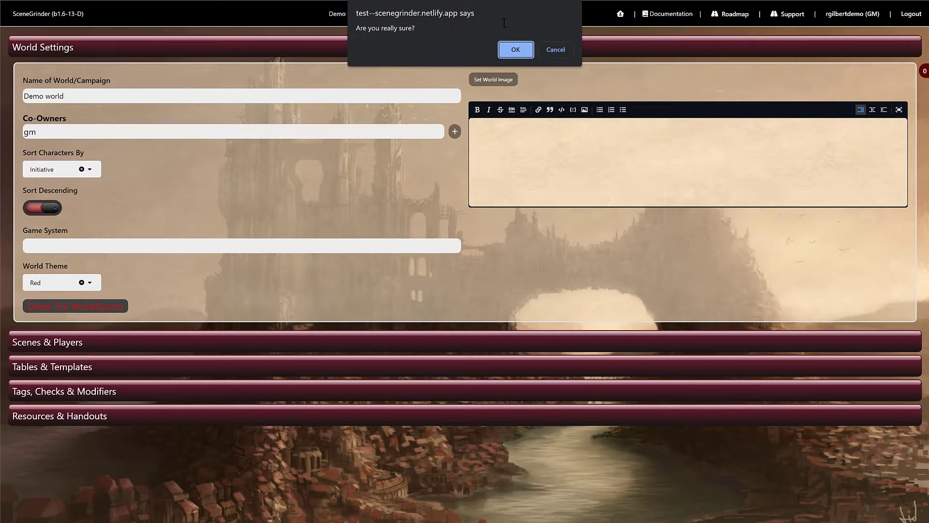
pyautogui.click(558, 48)
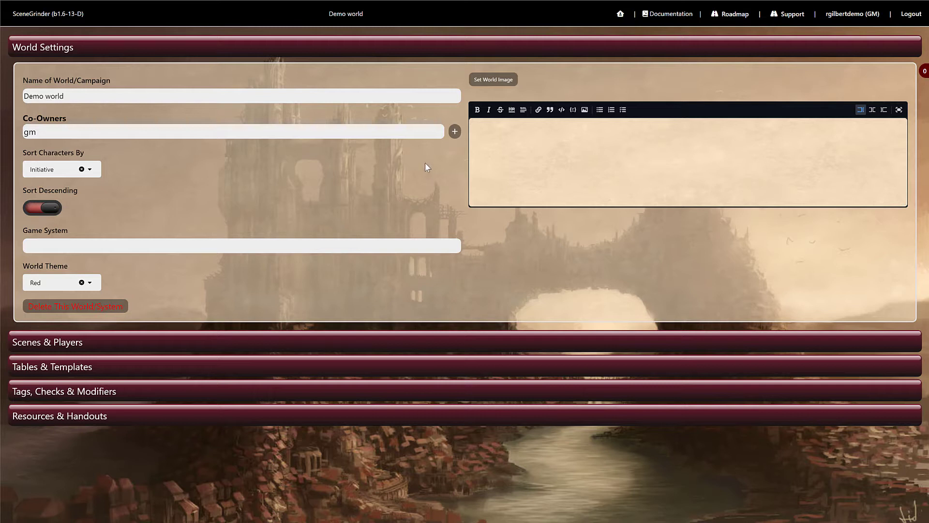
# Set the world theme of Demo world to Green
pyautogui.click(54, 282)
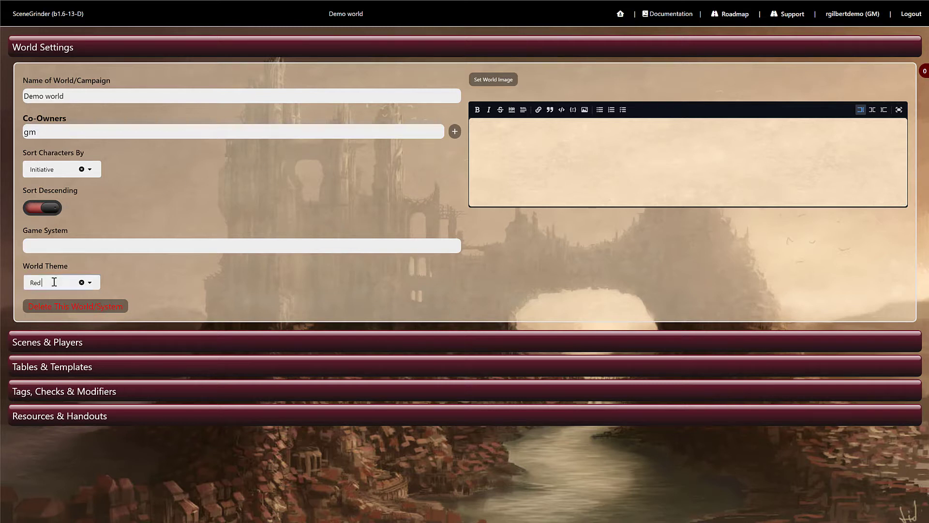
pyautogui.click(54, 282)
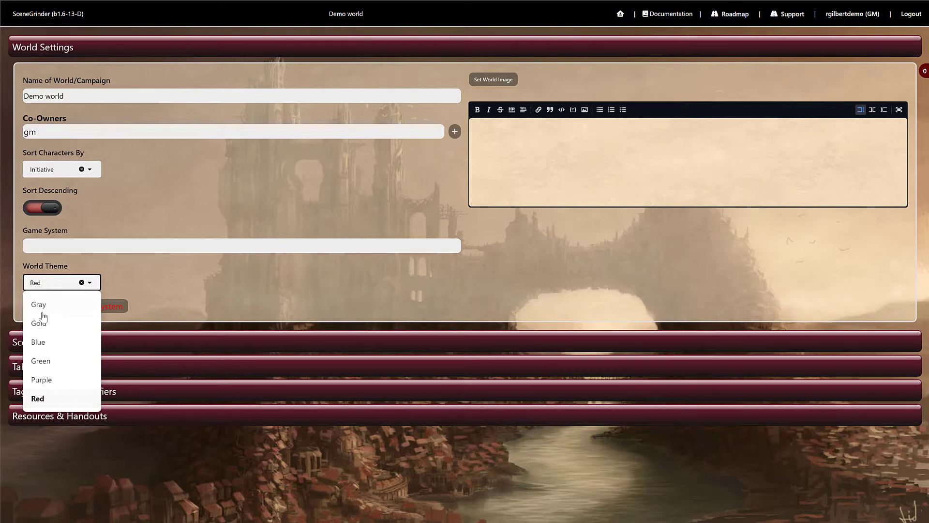
pyautogui.click(41, 361)
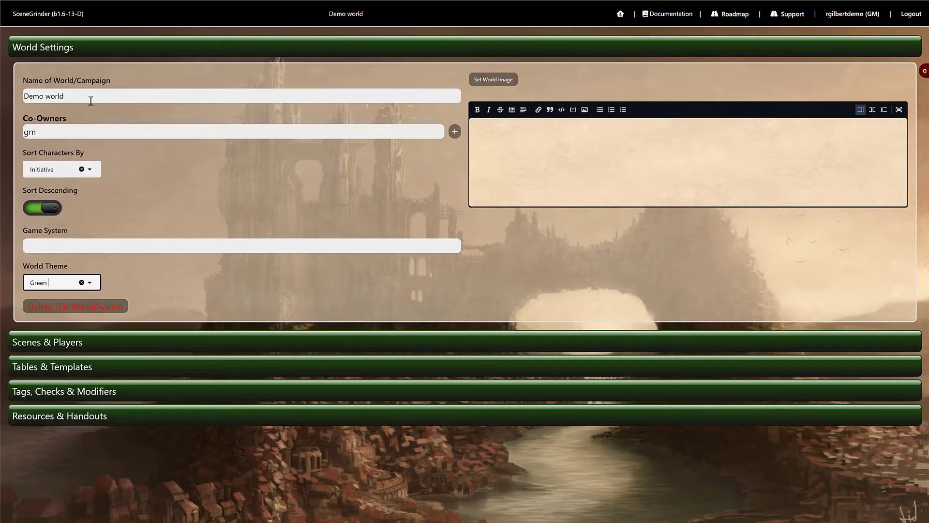
pyautogui.click(63, 283)
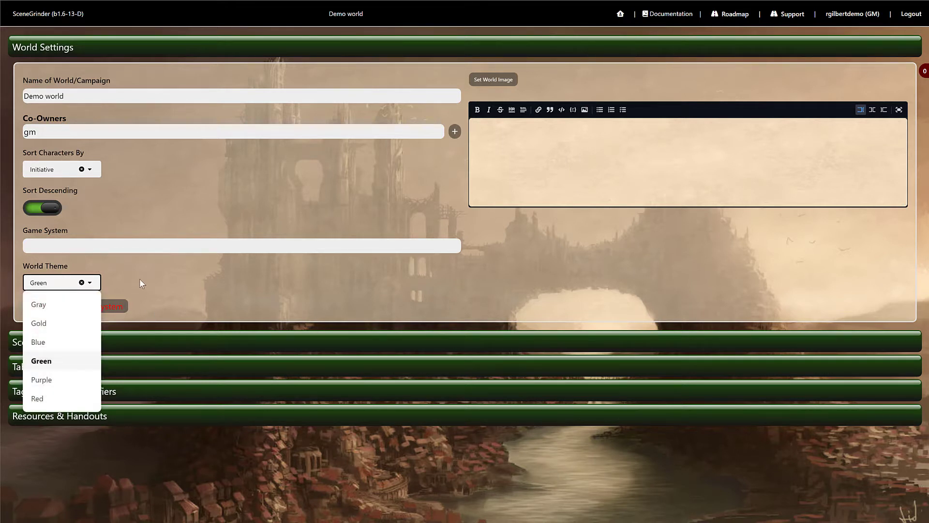
pyautogui.press('Down')
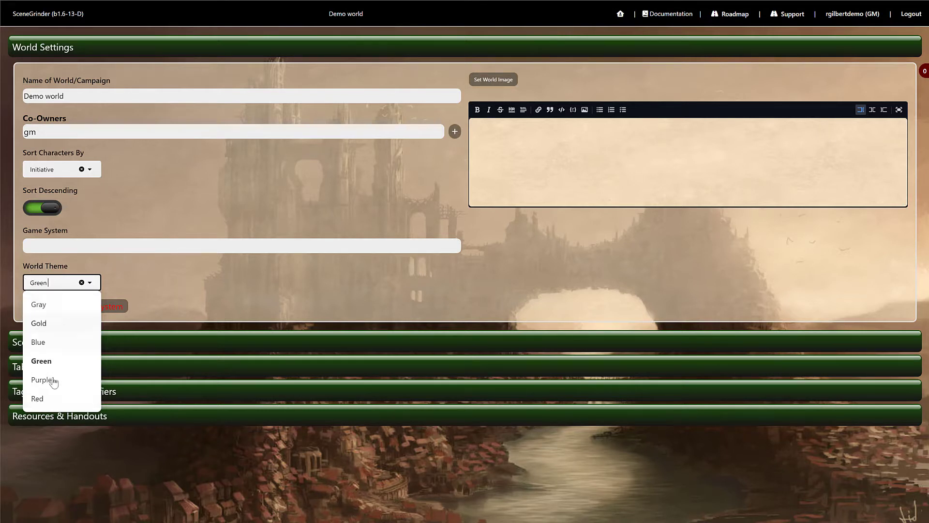
pyautogui.click(138, 284)
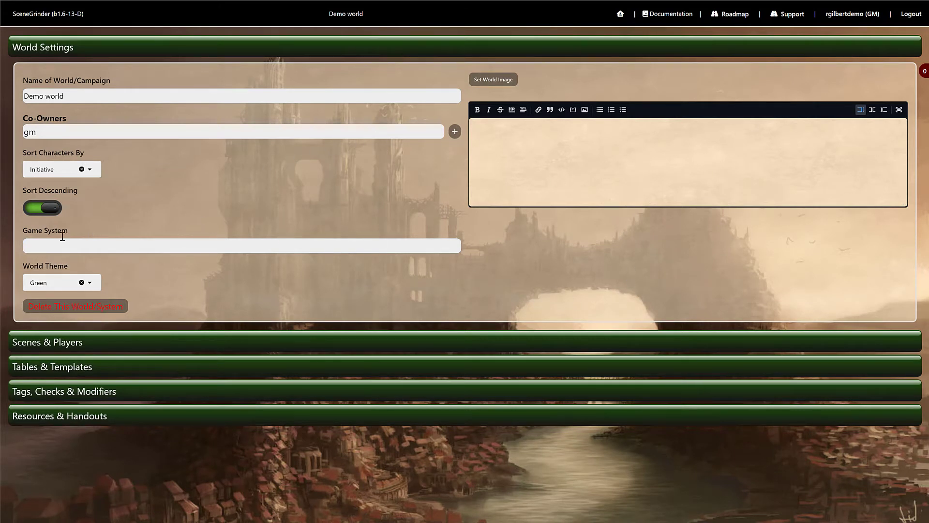
# View the world's scenes and player characters, and look through the shared locations available for import
pyautogui.click(62, 51)
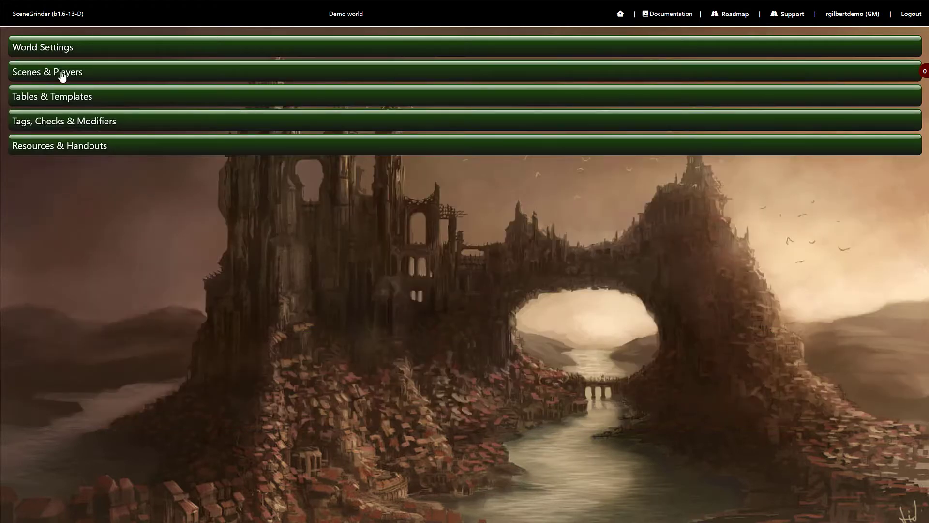
pyautogui.click(62, 75)
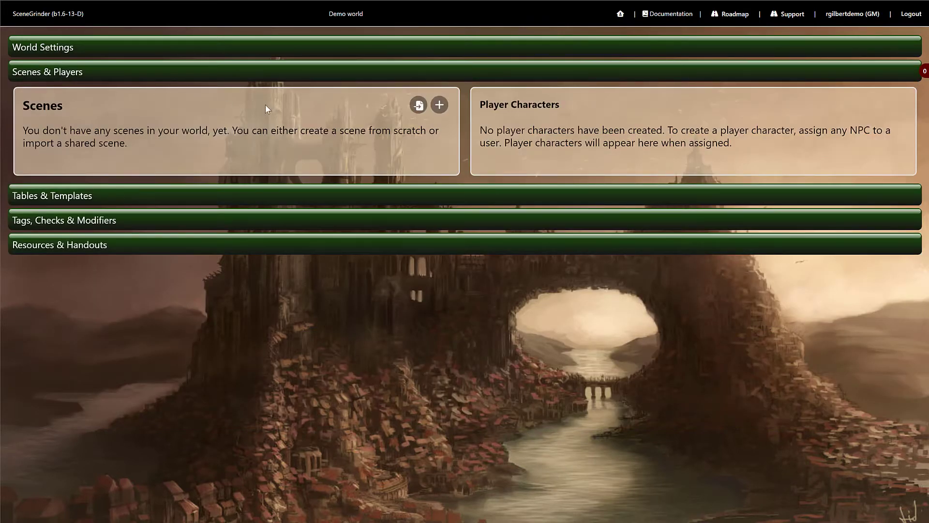
pyautogui.click(419, 107)
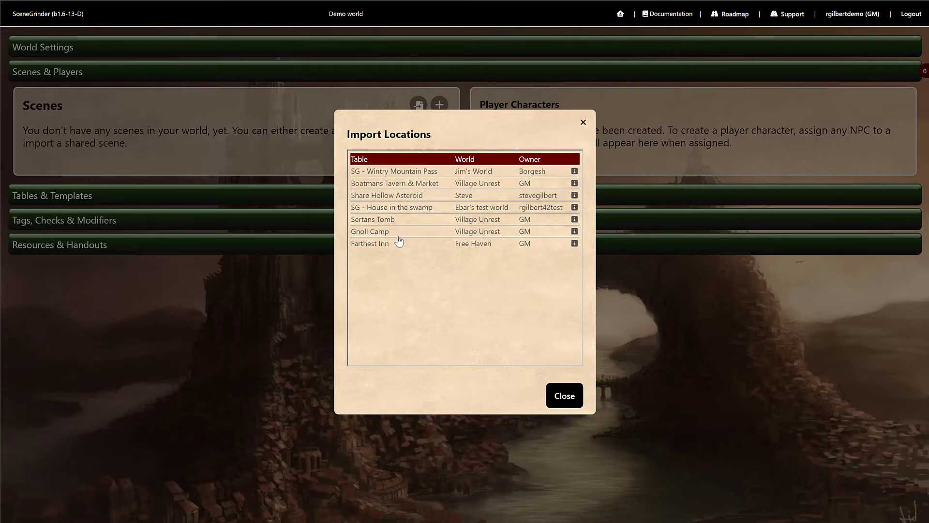
pyautogui.click(562, 395)
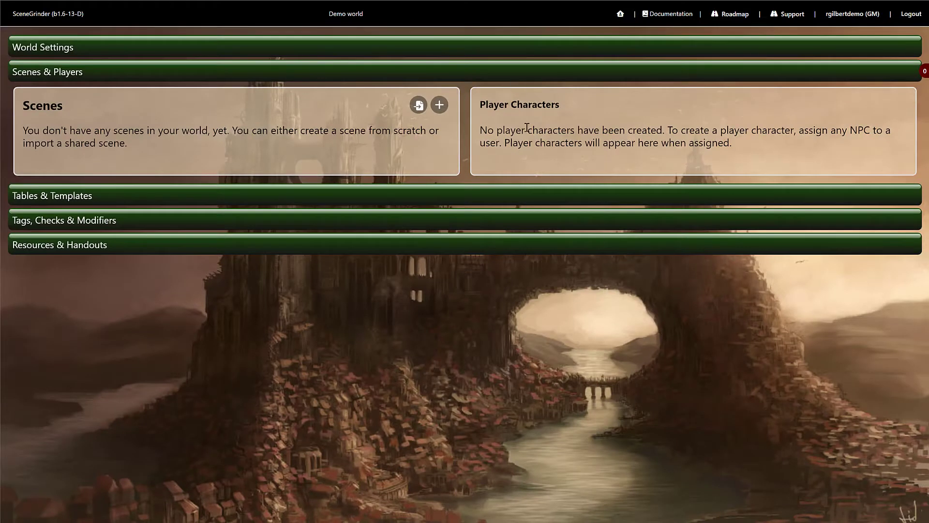
# Create a new scene from scratch and name it "House in the woods"
pyautogui.click(439, 105)
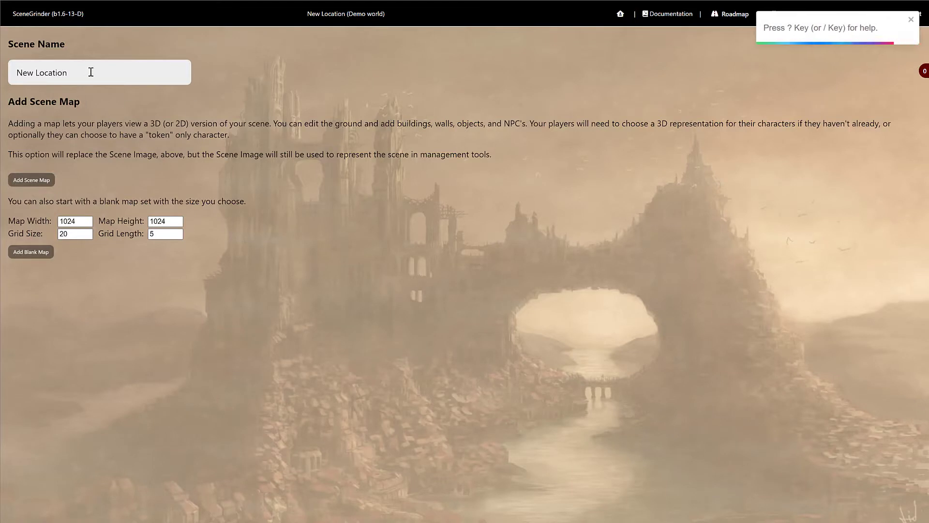
pyautogui.moveTo(90, 72); pyautogui.dragTo(6, 70)
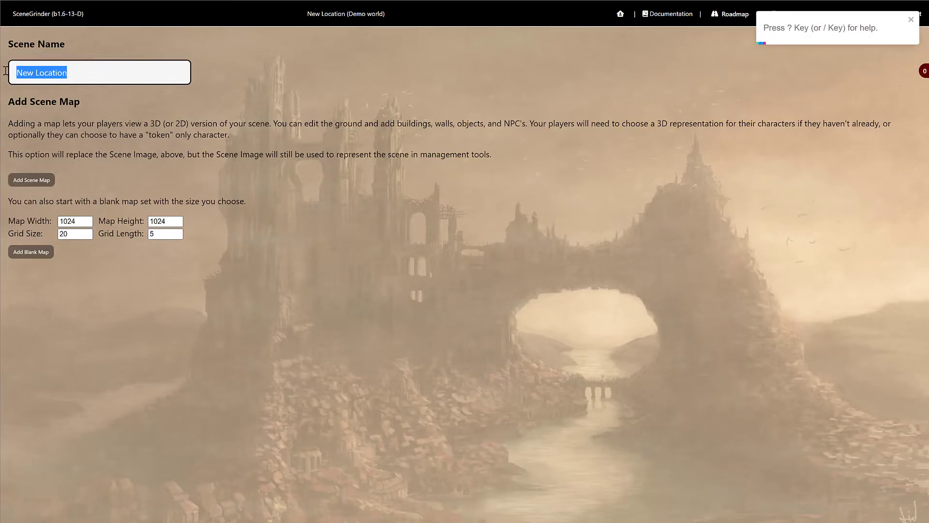
pyautogui.write('House in the woods')
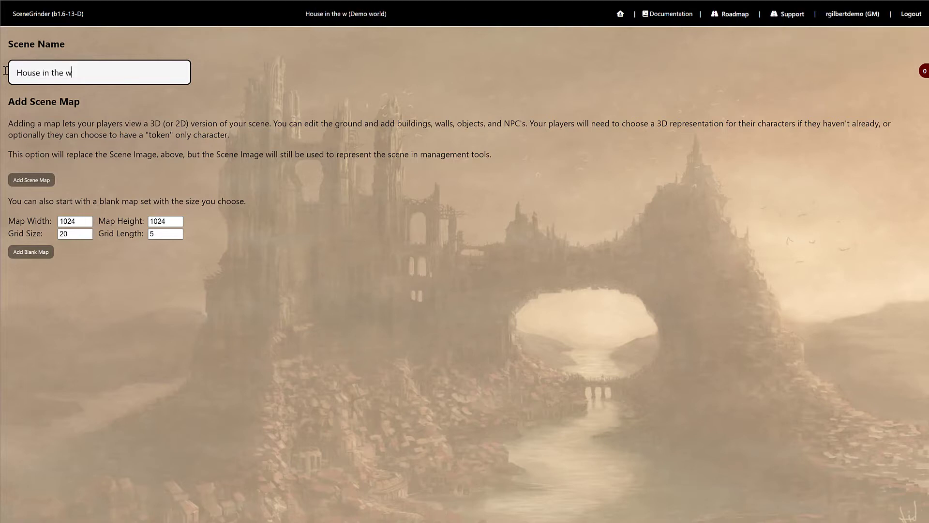
pyautogui.click(106, 138)
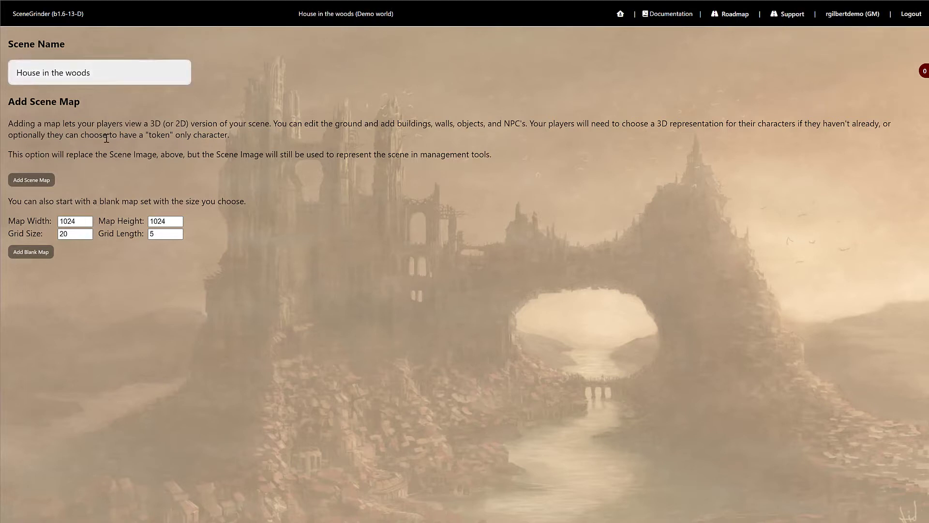
# Dismiss the scene map image upload and add a blank 1024 by 1024 map with grid size 20 and grid length 5
pyautogui.click(39, 185)
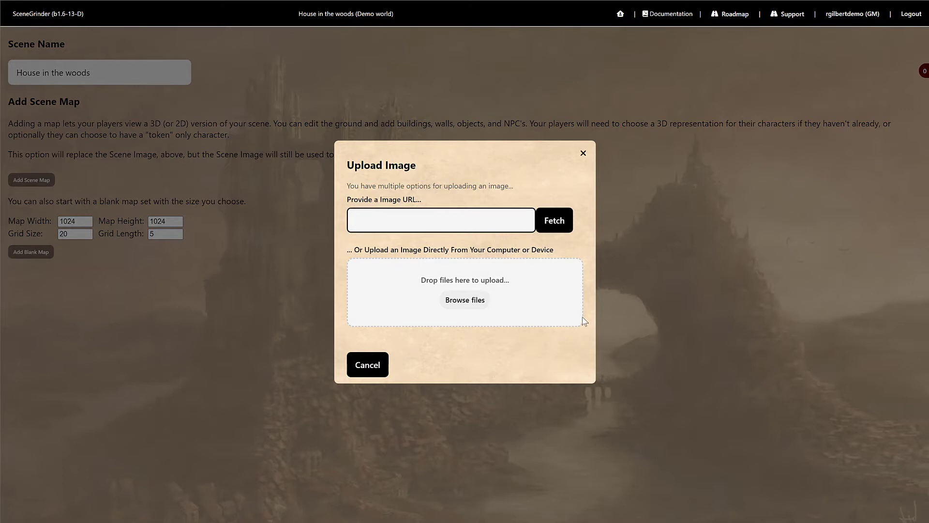
pyautogui.click(375, 372)
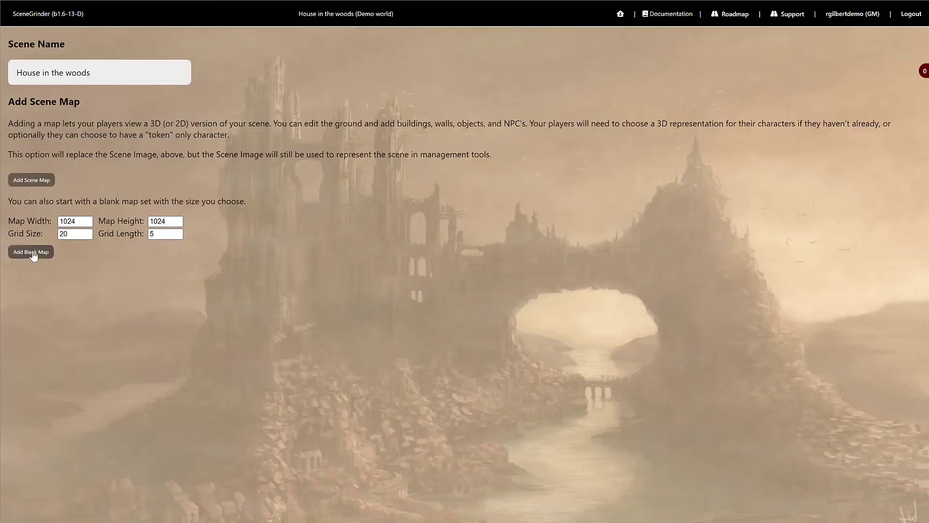
pyautogui.click(32, 252)
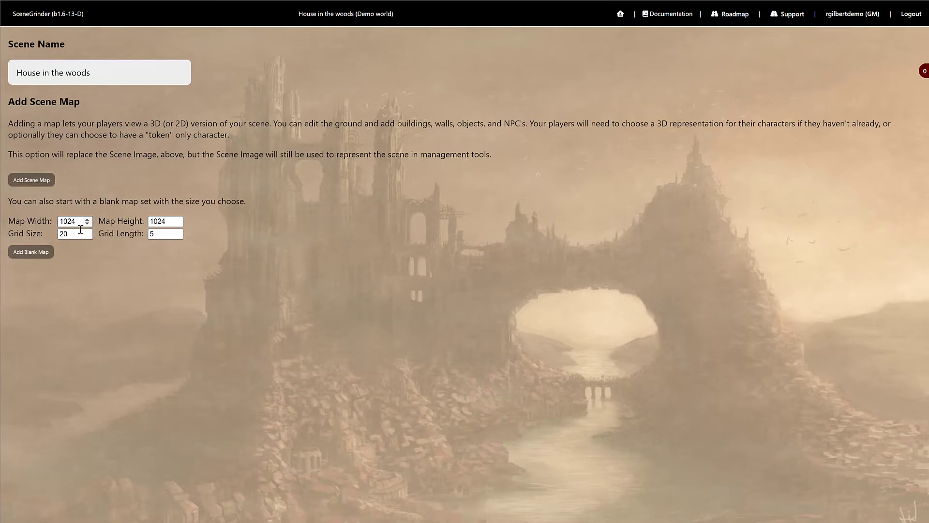
pyautogui.click(35, 253)
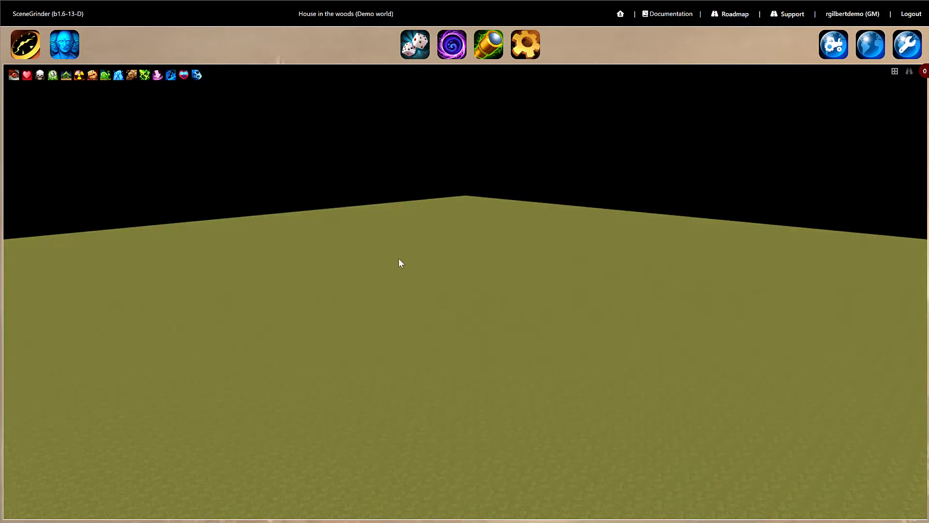
# Enable Show Sky in the scene properties, view and cancel the map image upload, and save the properties
pyautogui.moveTo(399, 258); pyautogui.dragTo(424, 270)
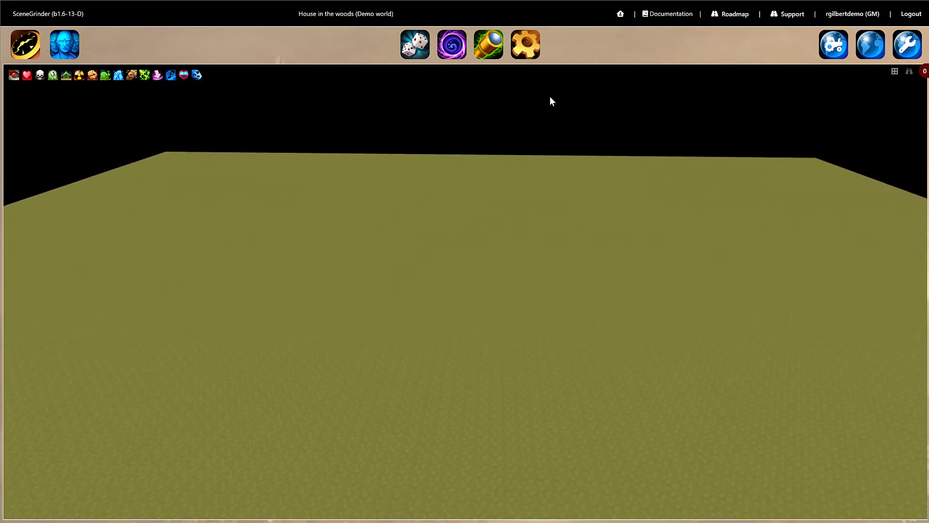
pyautogui.click(528, 48)
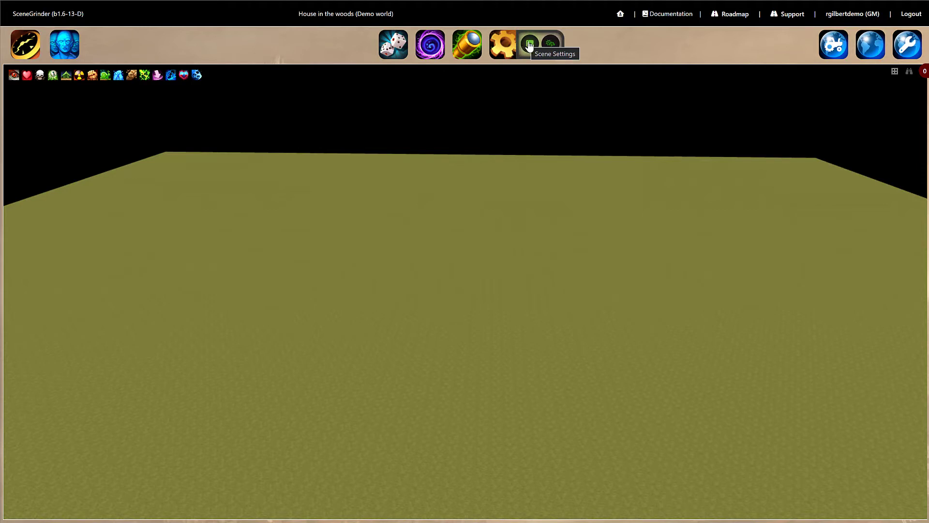
pyautogui.click(529, 46)
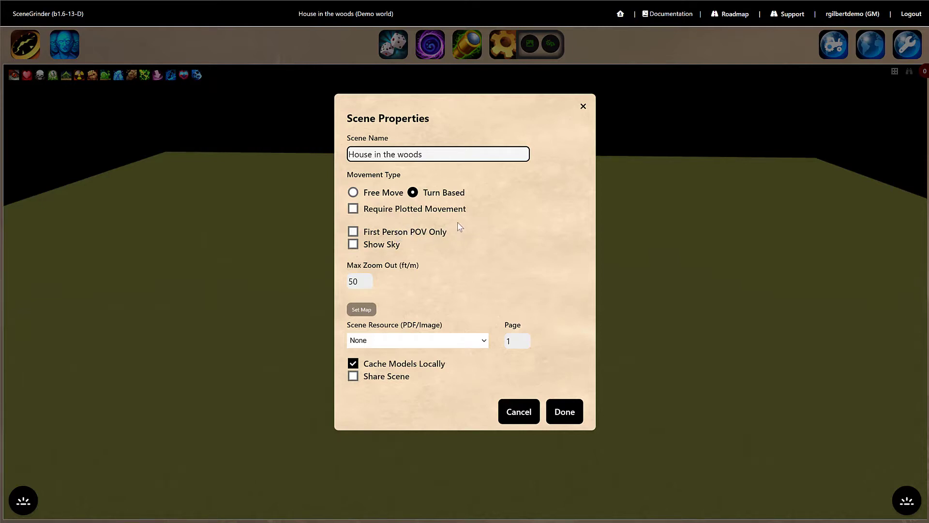
pyautogui.click(354, 245)
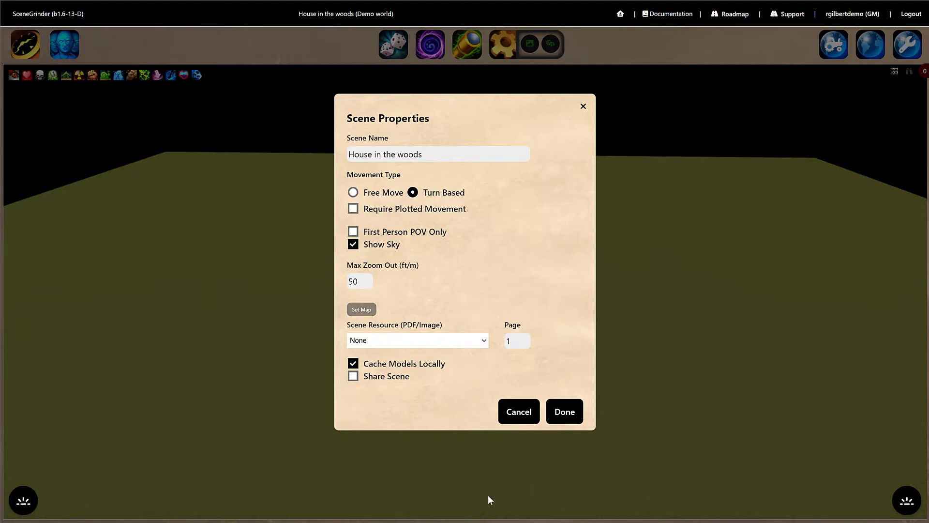
pyautogui.click(367, 313)
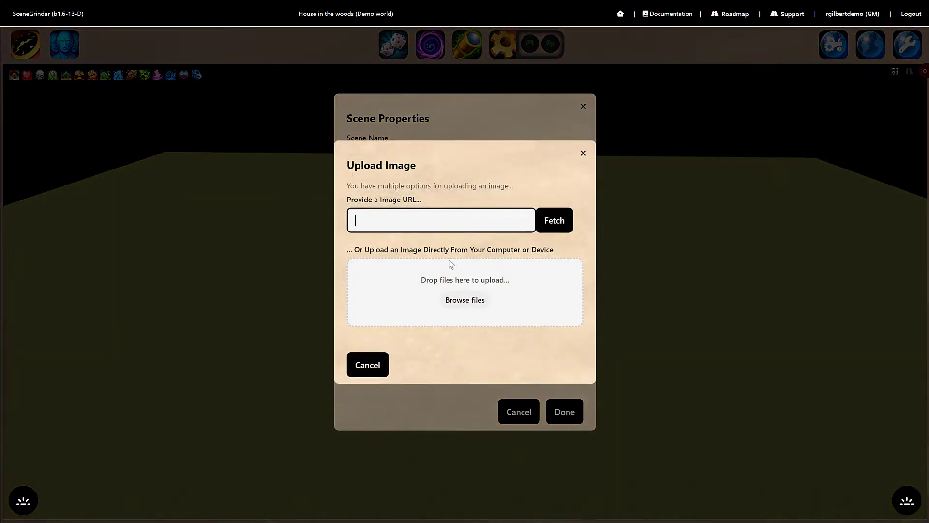
pyautogui.click(367, 366)
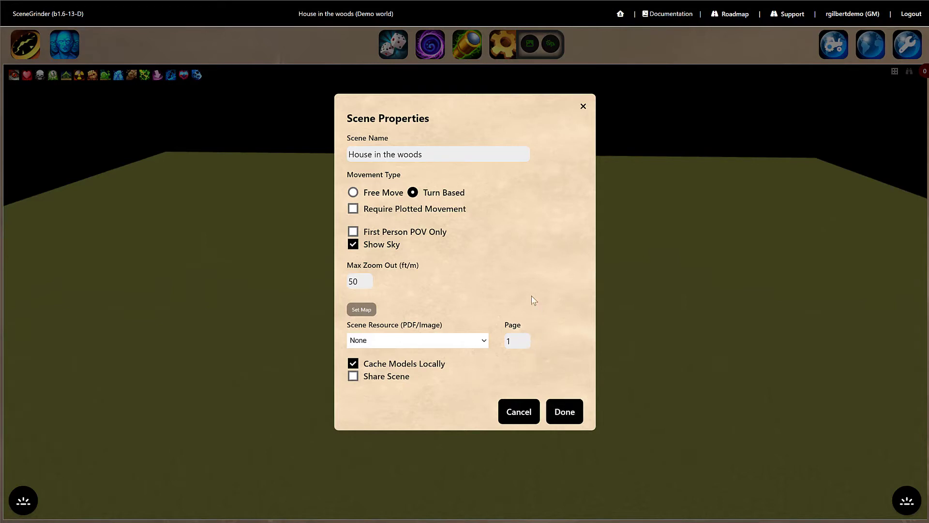
pyautogui.click(566, 411)
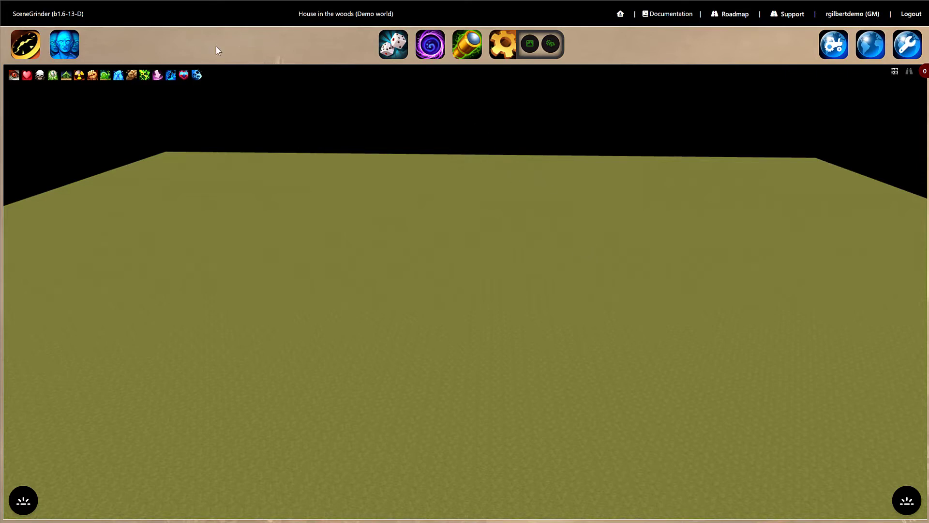
# Try the light level and minimum admin light level adjustments in the scene's environment settings, and cancel them
pyautogui.click(551, 45)
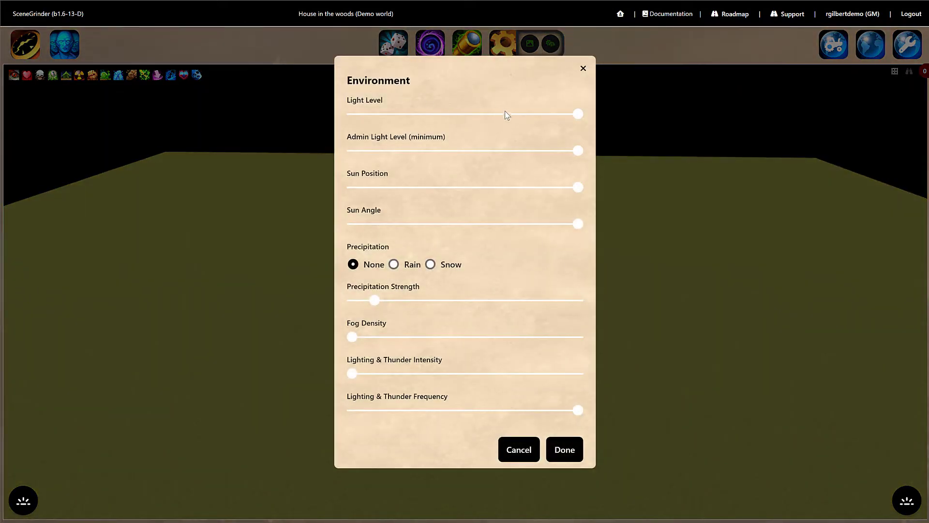
pyautogui.moveTo(490, 114); pyautogui.dragTo(604, 100)
pyautogui.moveTo(579, 153); pyautogui.dragTo(616, 159)
pyautogui.click(526, 460)
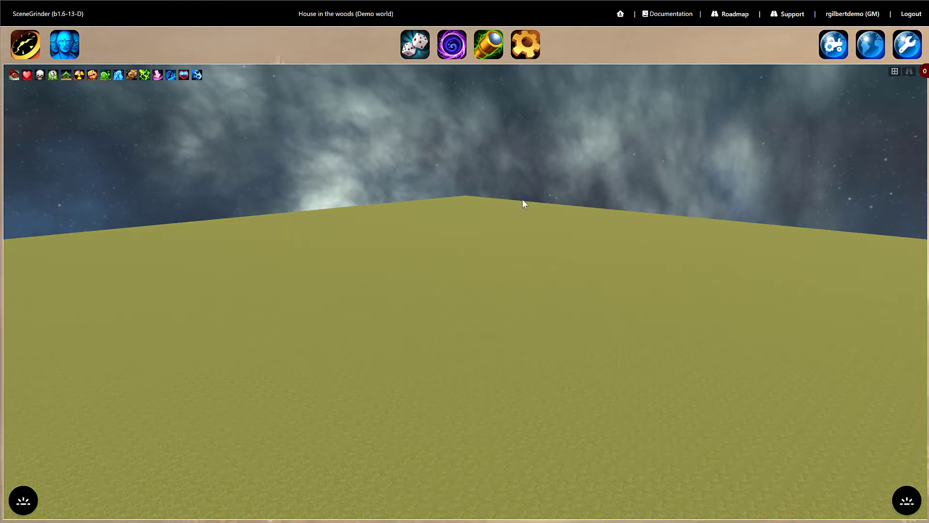
# Examine the blank map and its sky from several camera positions and angles
pyautogui.moveTo(521, 199); pyautogui.dragTo(643, 136)
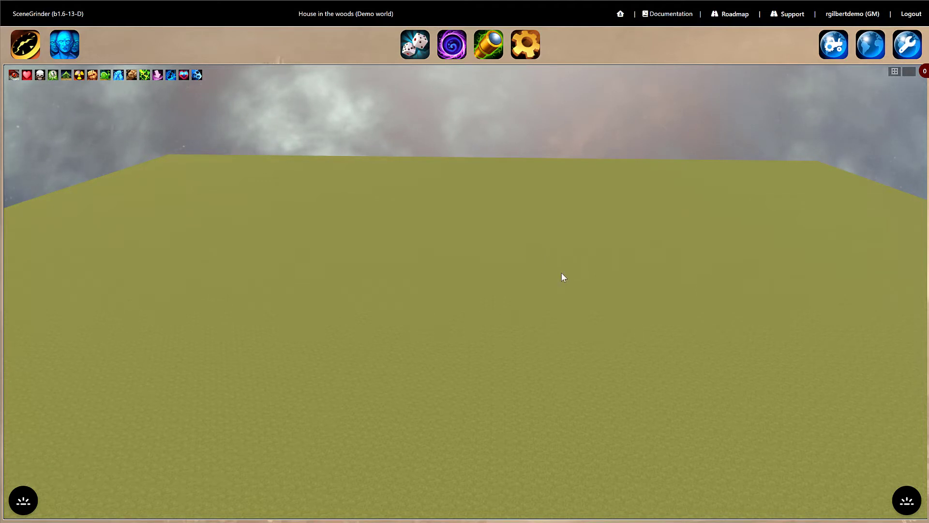
pyautogui.press('w')
pyautogui.press('s')
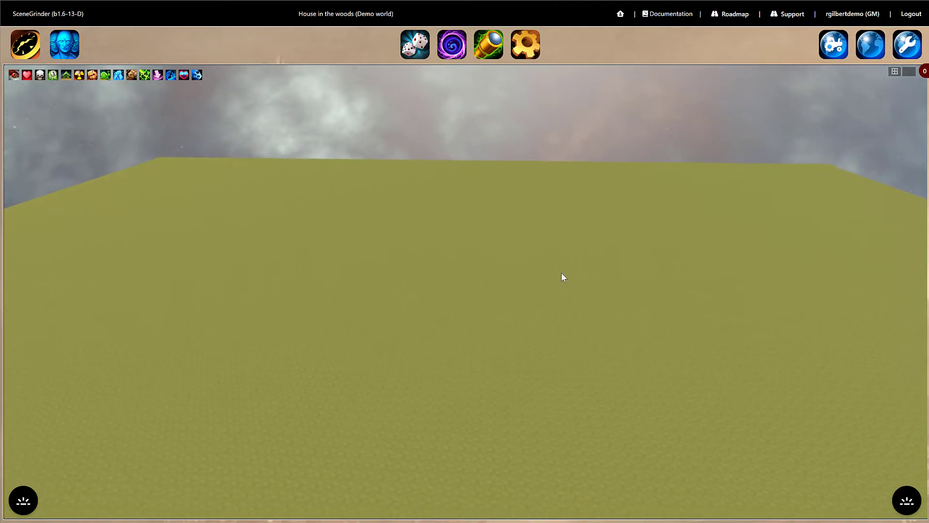
pyautogui.press('d')
pyautogui.press('a')
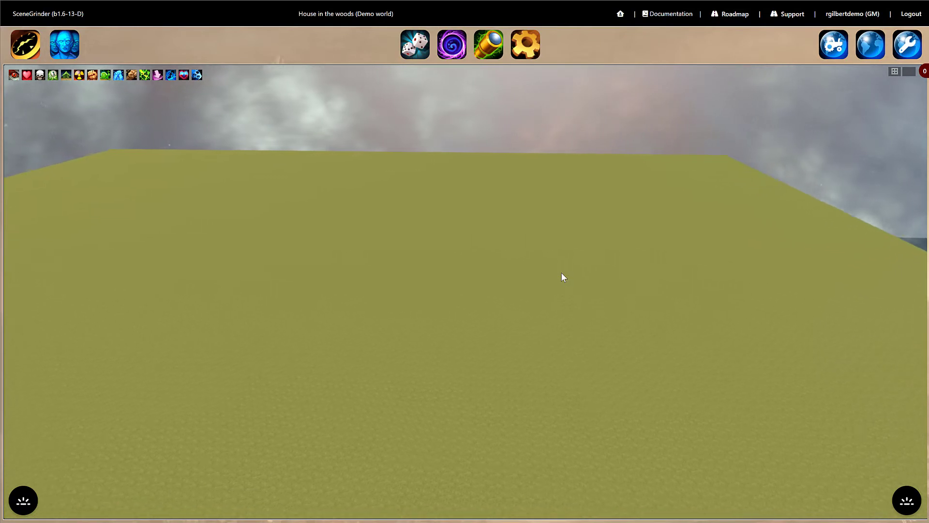
pyautogui.press('q')
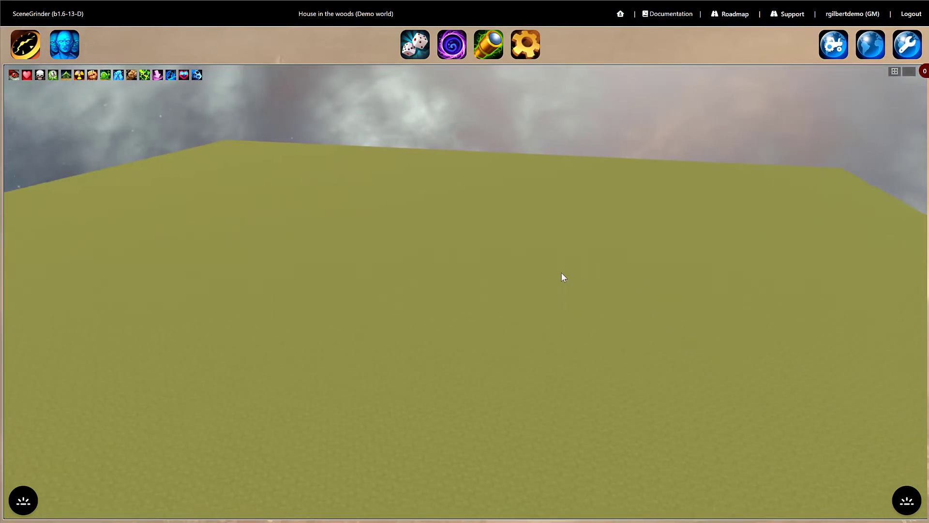
pyautogui.press('s')
pyautogui.press('f')
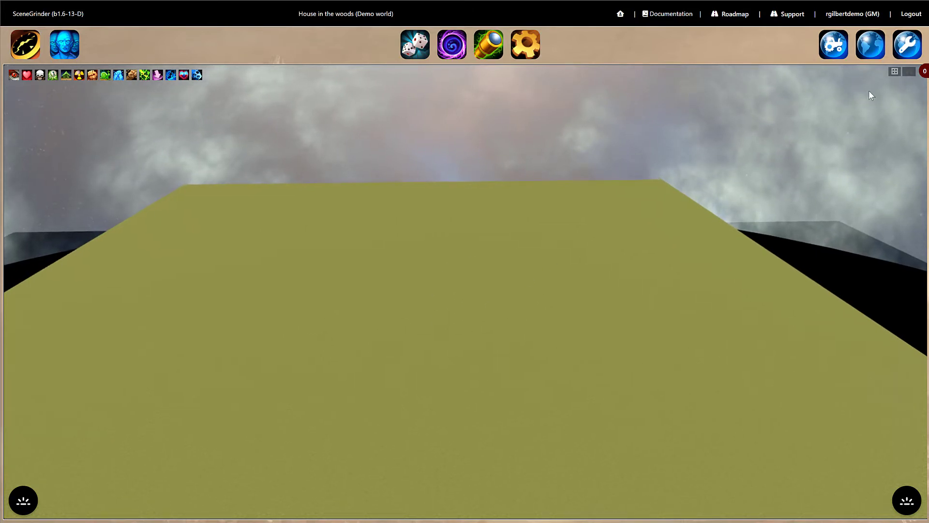
# Switch to scene building, search the model library for "house 04", and preview the House 04 building model
pyautogui.click(834, 46)
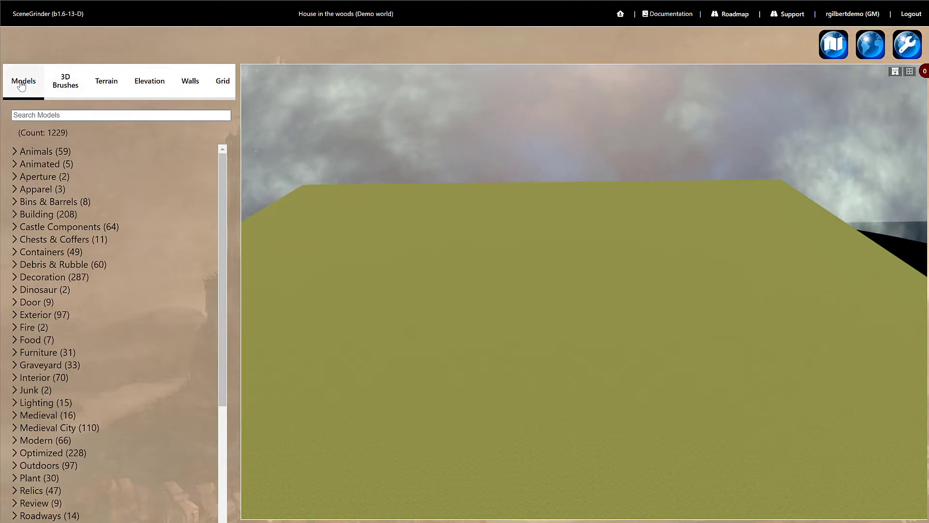
pyautogui.click(37, 115)
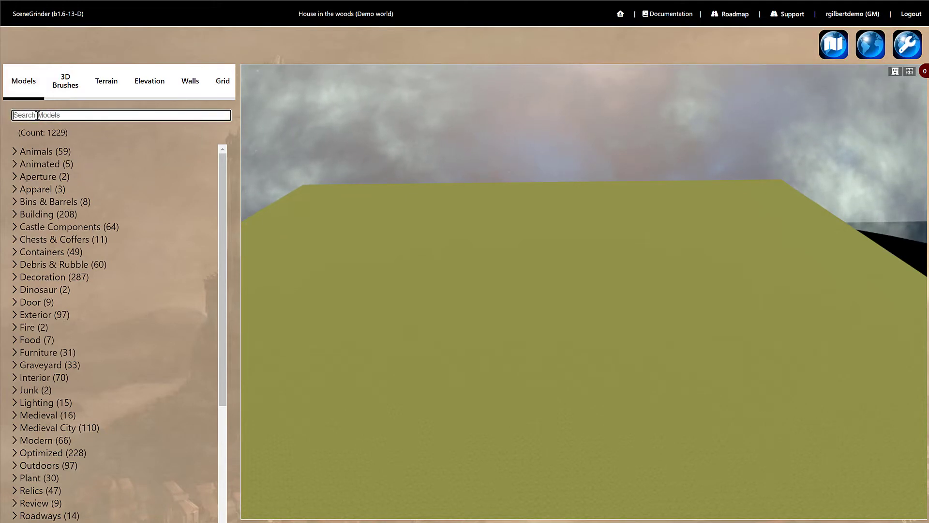
pyautogui.write('house')
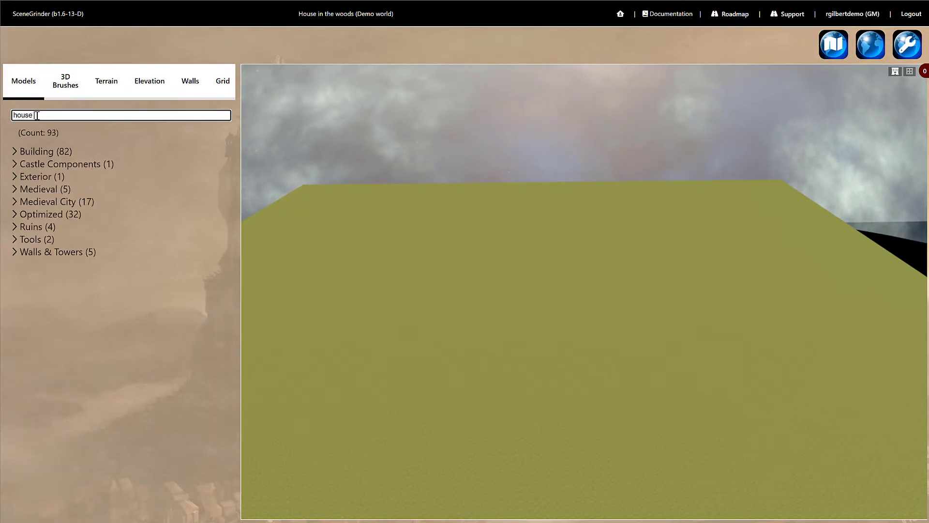
pyautogui.write(' 04')
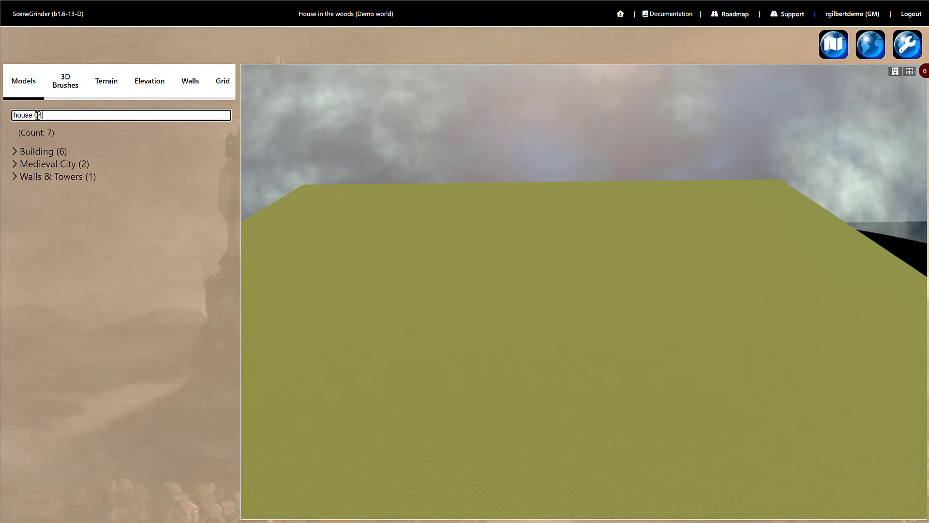
pyautogui.click(15, 153)
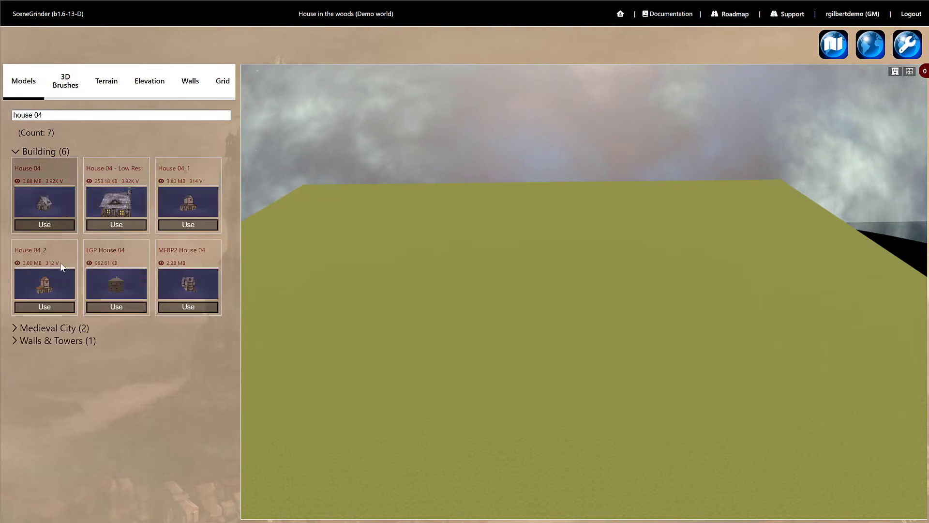
pyautogui.click(52, 203)
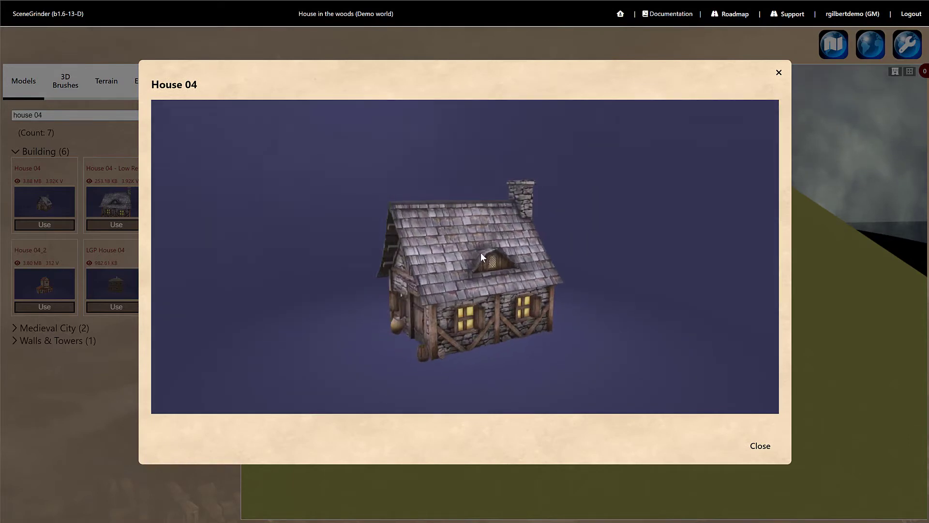
pyautogui.click(761, 446)
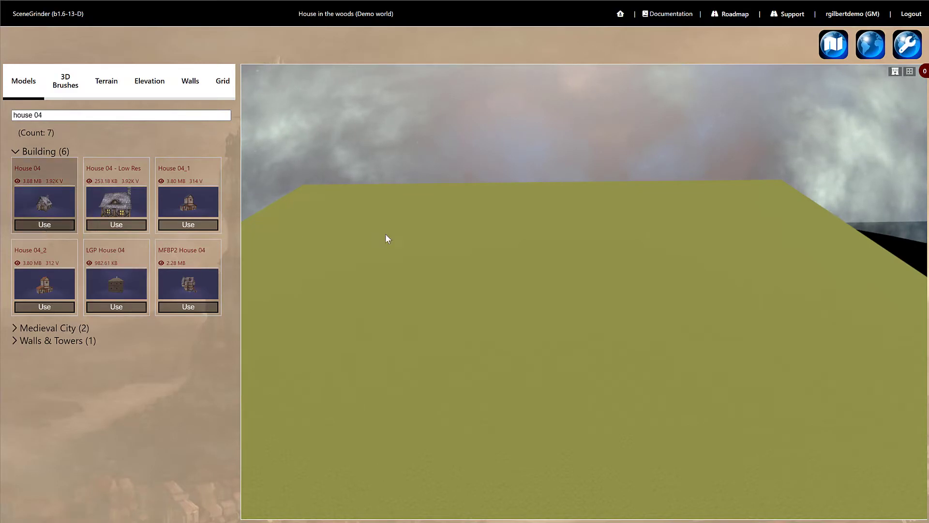
# Place a House 04 model on the blank map and inspect it from an angle at closer range
pyautogui.click(527, 261)
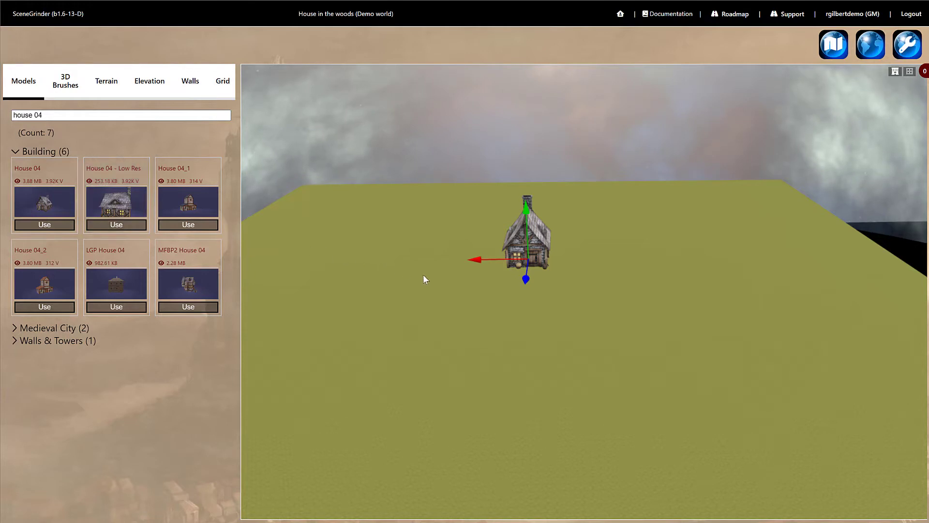
pyautogui.moveTo(430, 280); pyautogui.dragTo(488, 280)
pyautogui.scroll(3, 496, 290)
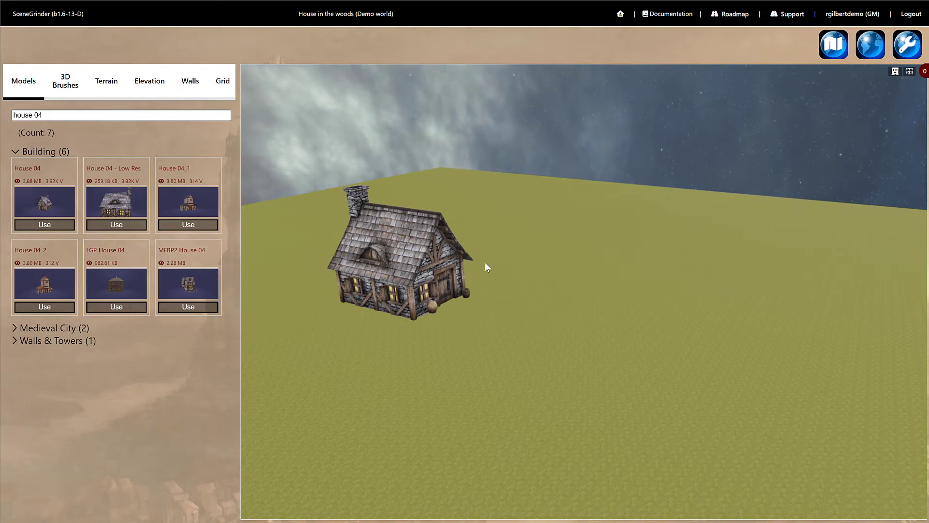
pyautogui.scroll(-3, 485, 264)
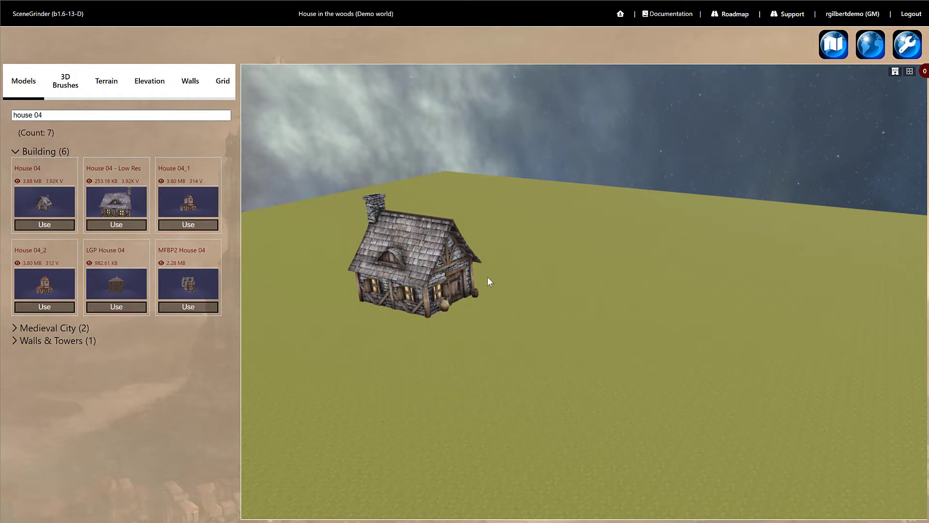
pyautogui.scroll(2, 463, 282)
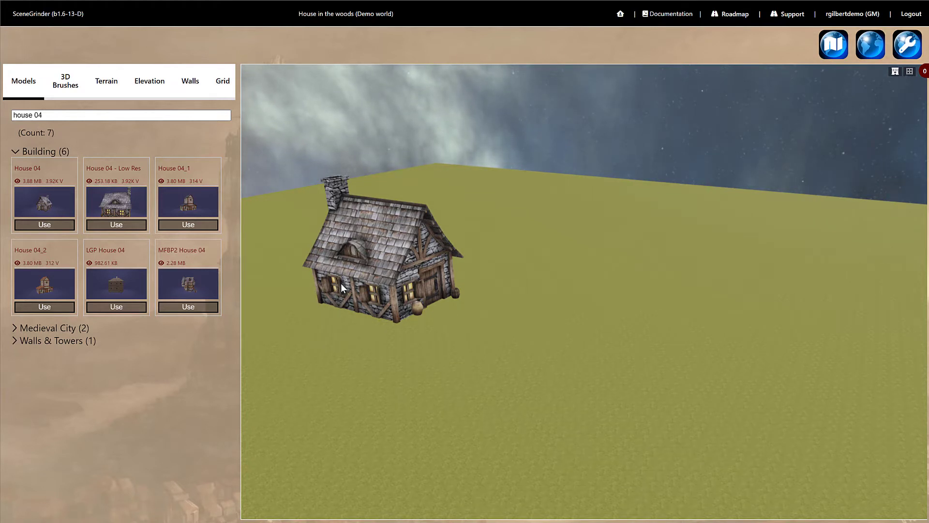
# Select the placed house and move it along its axes across the map
pyautogui.click(397, 252)
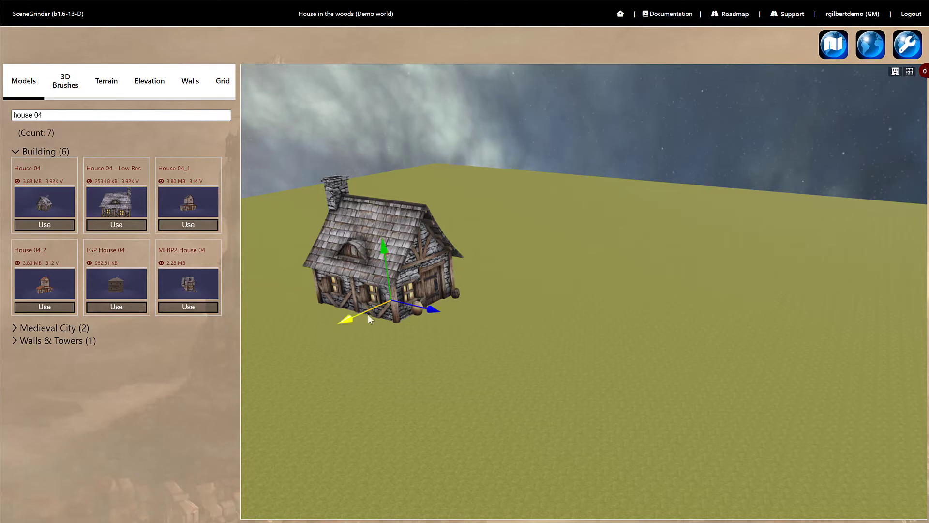
pyautogui.moveTo(364, 313); pyautogui.dragTo(536, 298)
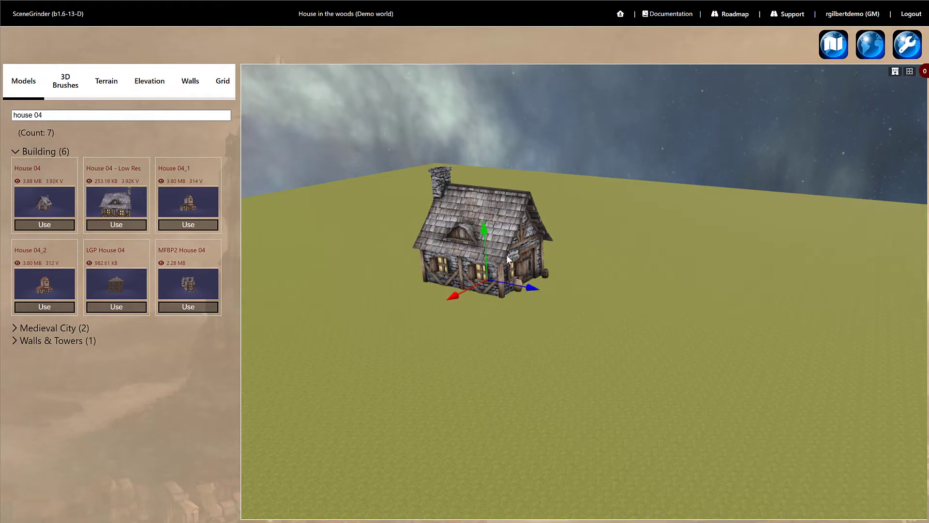
pyautogui.moveTo(504, 255); pyautogui.dragTo(521, 234)
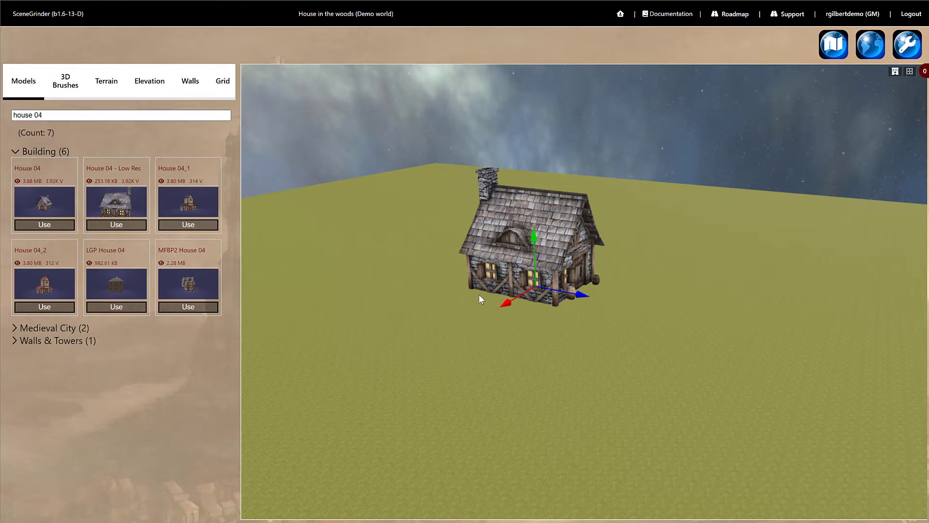
# Place three more House 04 copies around the first house, one beside it and two farther back
pyautogui.click(336, 306)
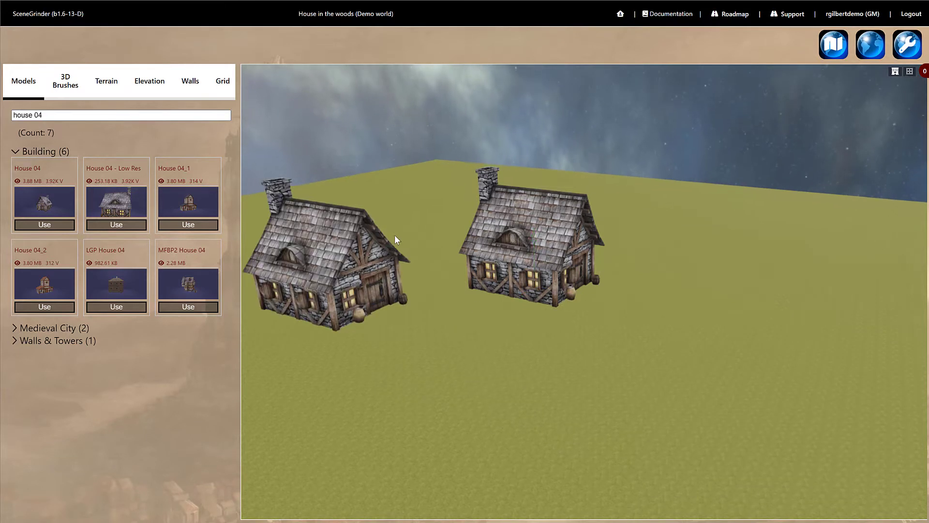
pyautogui.click(426, 202)
pyautogui.click(680, 208)
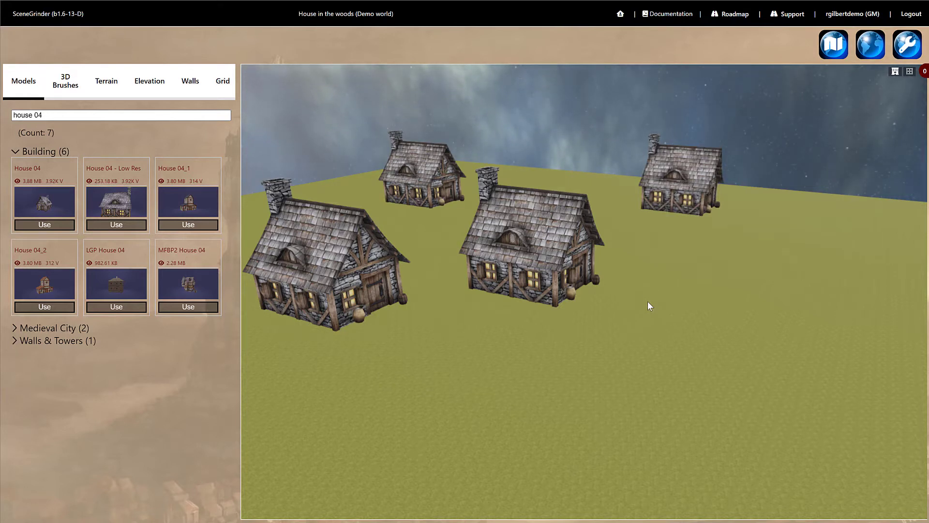
# Delete the three extra house copies, leaving only the first house on the map
pyautogui.click(329, 263)
pyautogui.press('Delete')
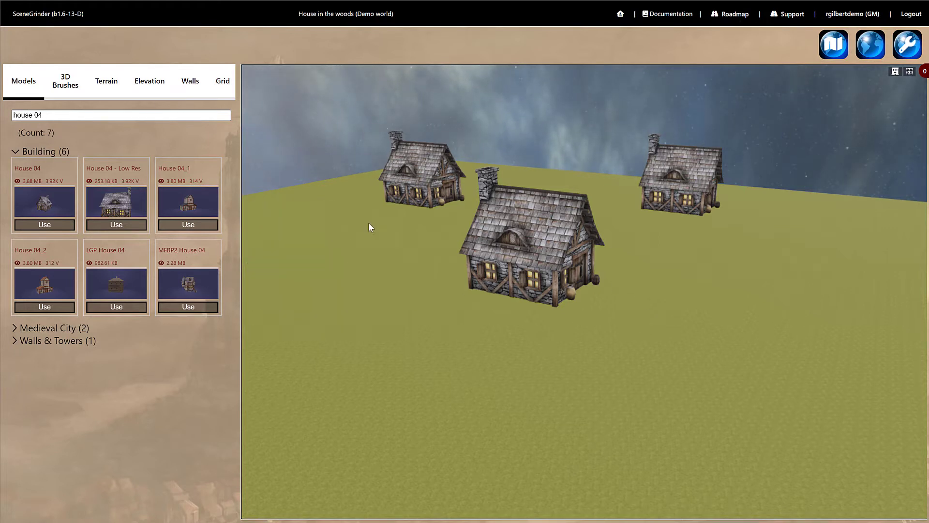
pyautogui.click(422, 174)
pyautogui.press('Delete')
pyautogui.click(681, 184)
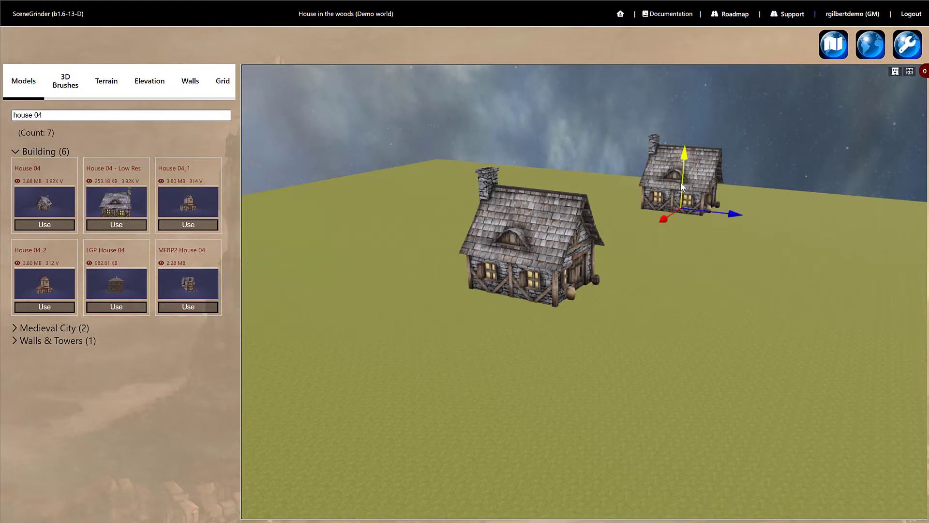
pyautogui.press('Delete')
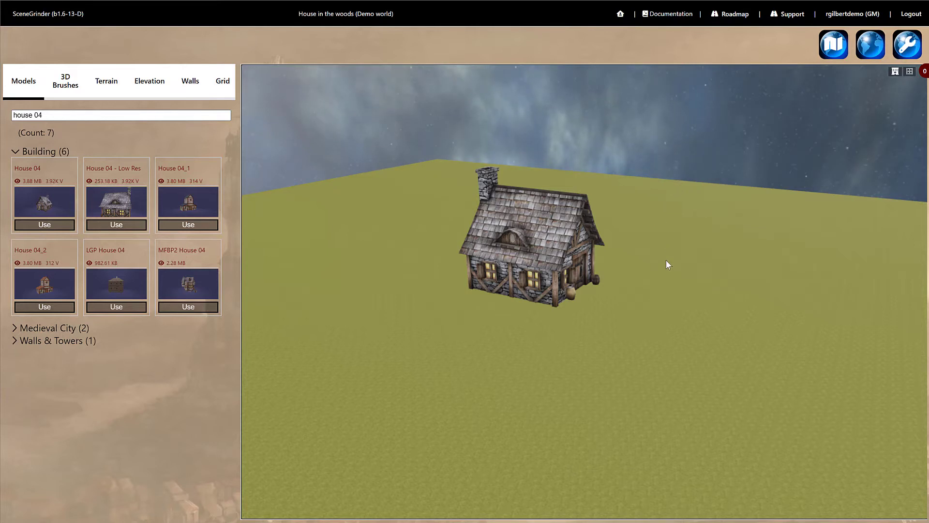
# Rotate the house slightly about its vertical axis and one of its horizontal axes
pyautogui.moveTo(669, 279); pyautogui.dragTo(658, 284)
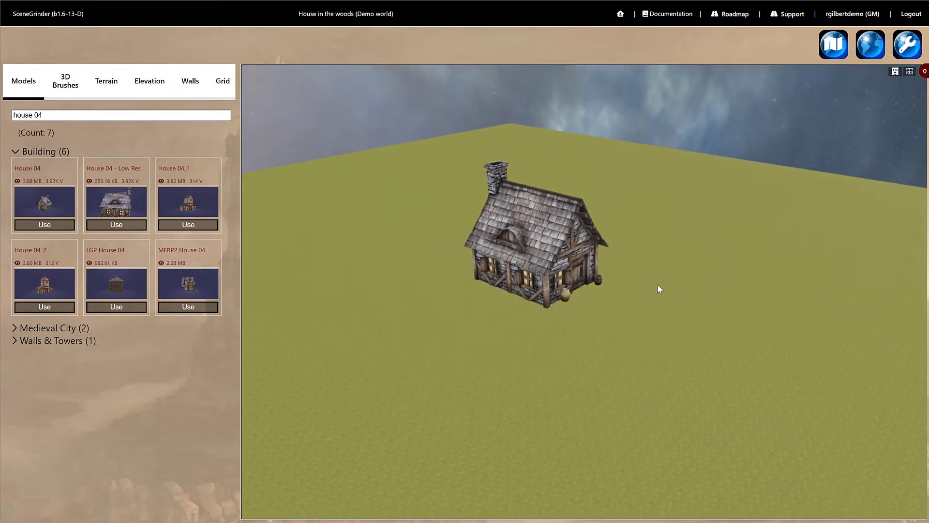
pyautogui.click(536, 244)
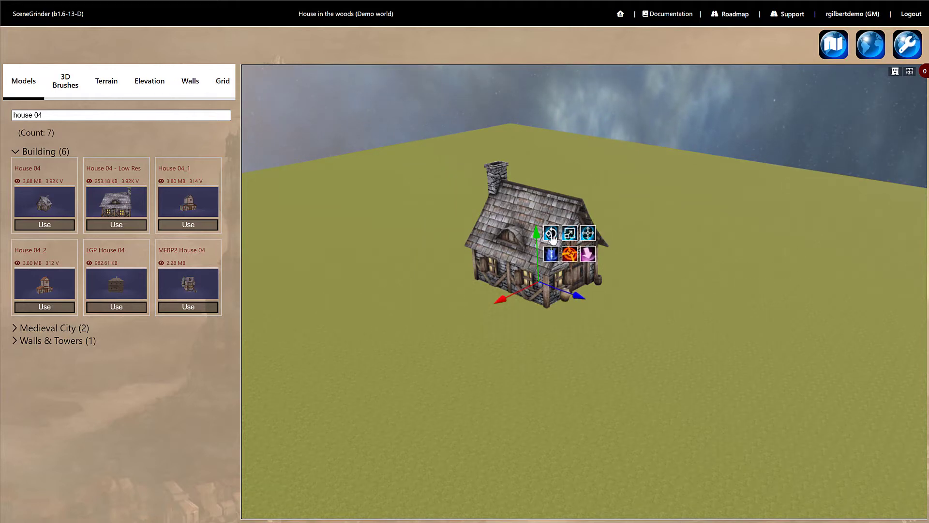
pyautogui.click(551, 235)
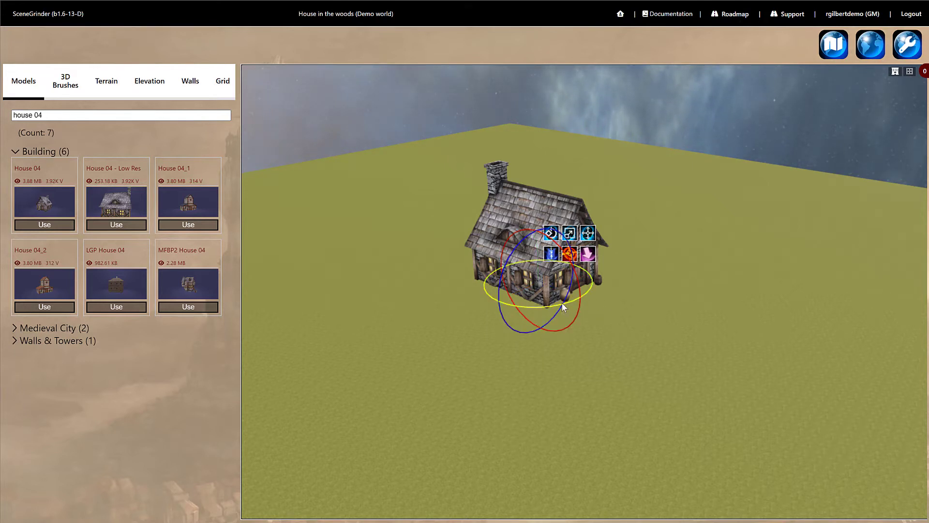
pyautogui.moveTo(562, 303)
pyautogui.mouseDown()
pyautogui.moveTo(469, 314)
pyautogui.moveTo(418, 307)
pyautogui.moveTo(572, 304)
pyautogui.moveTo(572, 313)
pyautogui.mouseUp()
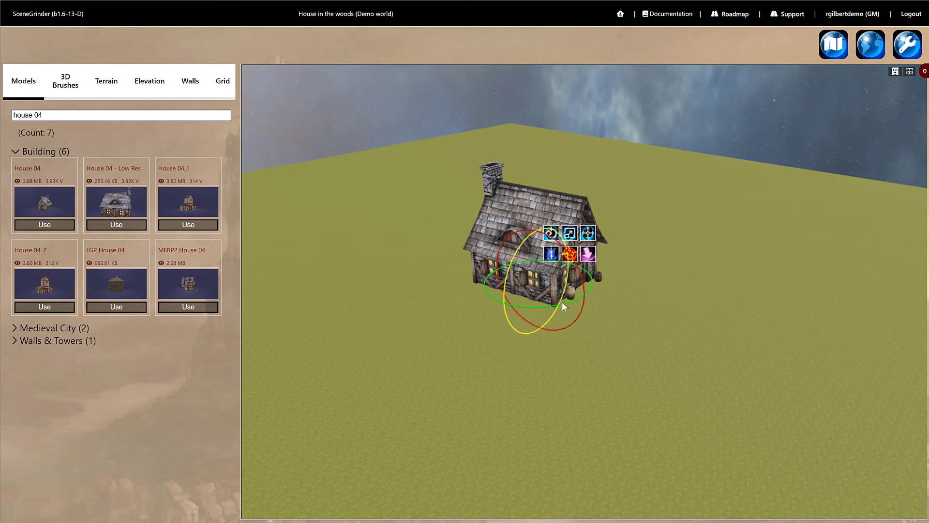
pyautogui.moveTo(507, 242)
pyautogui.mouseDown()
pyautogui.moveTo(467, 260)
pyautogui.moveTo(504, 251)
pyautogui.moveTo(513, 219)
pyautogui.moveTo(488, 222)
pyautogui.moveTo(505, 253)
pyautogui.moveTo(496, 286)
pyautogui.moveTo(521, 245)
pyautogui.moveTo(517, 257)
pyautogui.mouseUp()
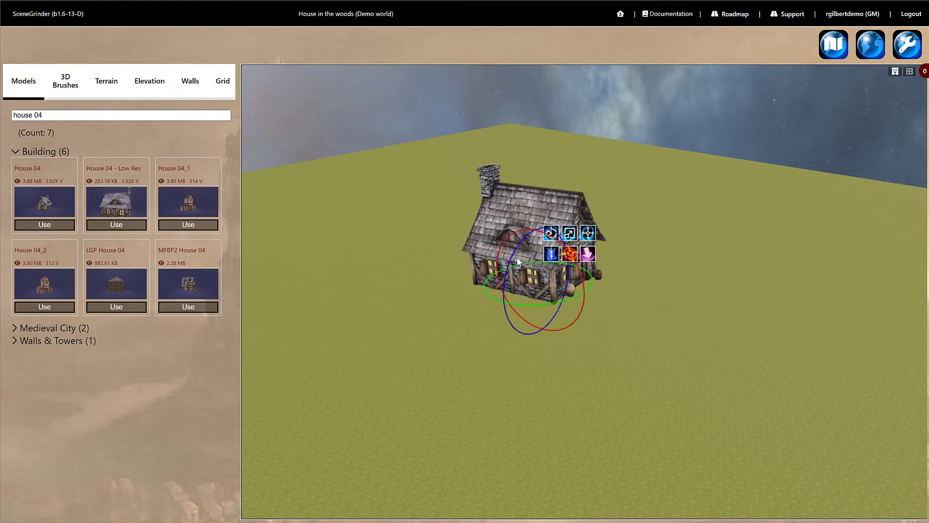
# Scale the house slightly along individual axes and shrink it uniformly to a somewhat smaller size
pyautogui.click(572, 234)
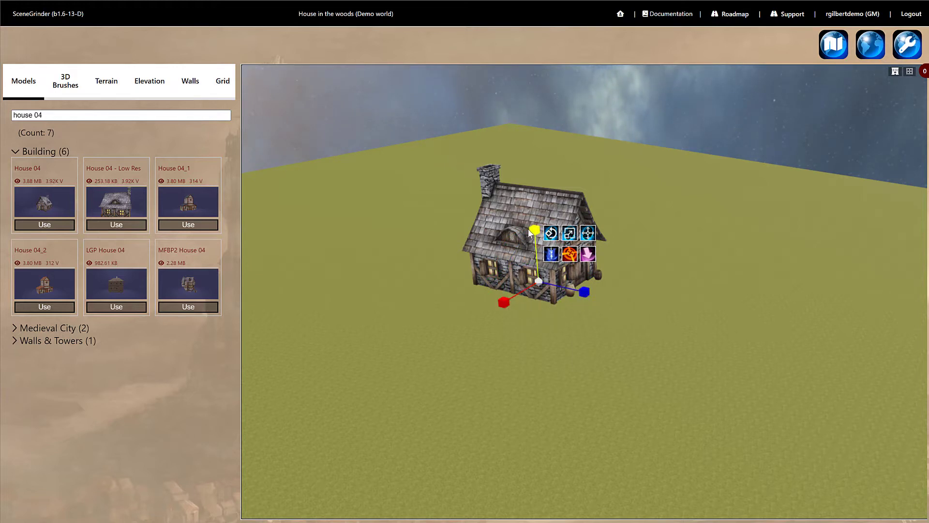
pyautogui.moveTo(534, 231); pyautogui.dragTo(513, 218)
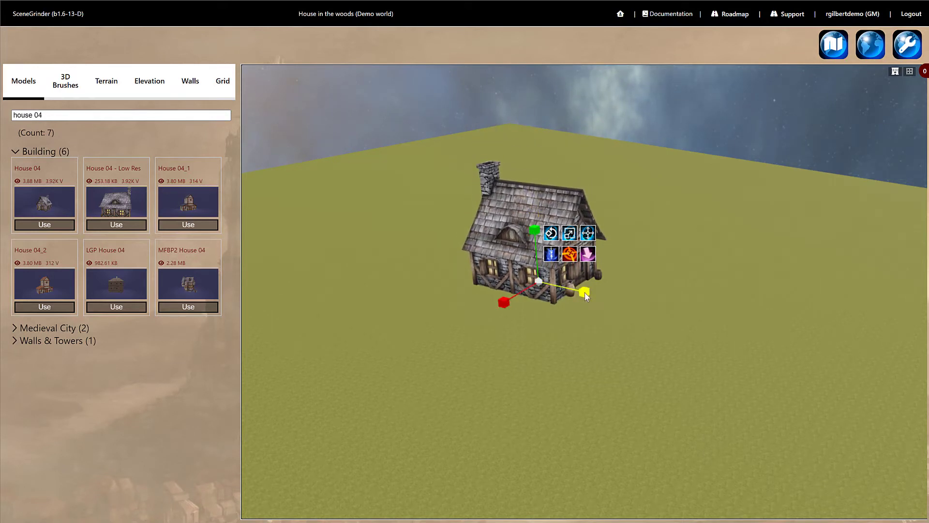
pyautogui.moveTo(584, 290)
pyautogui.mouseDown()
pyautogui.moveTo(657, 335)
pyautogui.moveTo(566, 291)
pyautogui.moveTo(584, 291)
pyautogui.mouseUp()
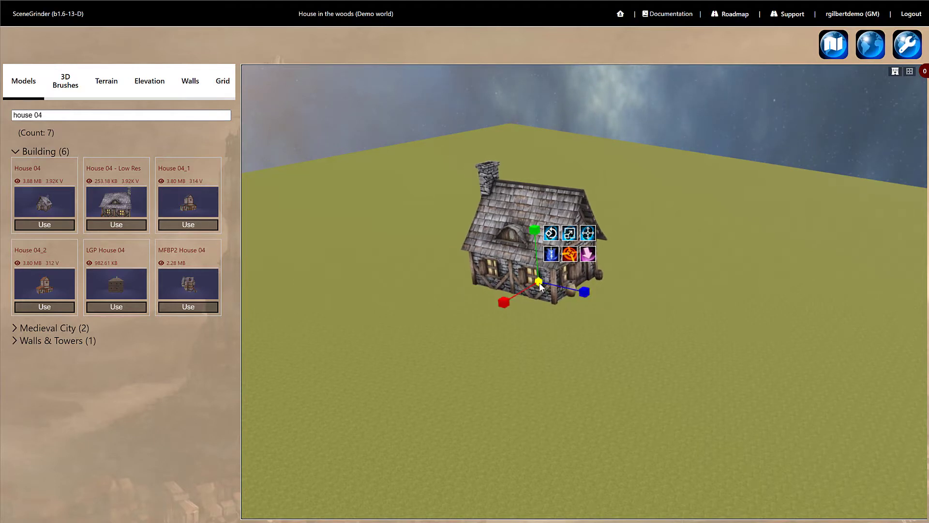
pyautogui.moveTo(540, 285); pyautogui.dragTo(506, 329)
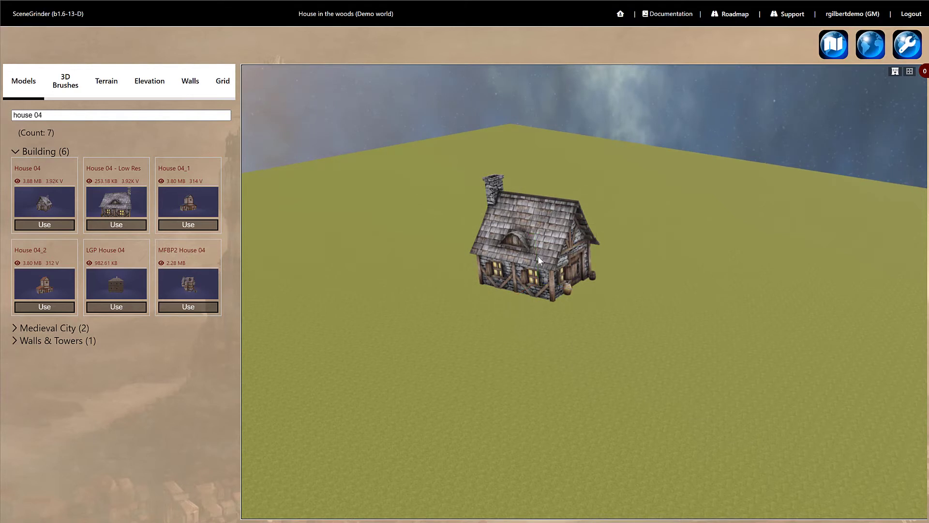
# Try to create a marker for the house, and start deleting the house but cancel the deletion
pyautogui.click(541, 283)
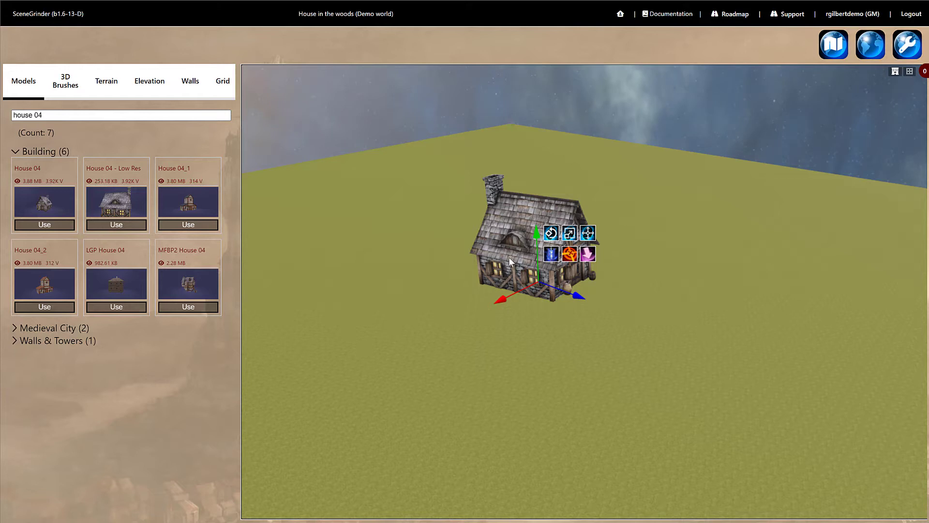
pyautogui.click(551, 254)
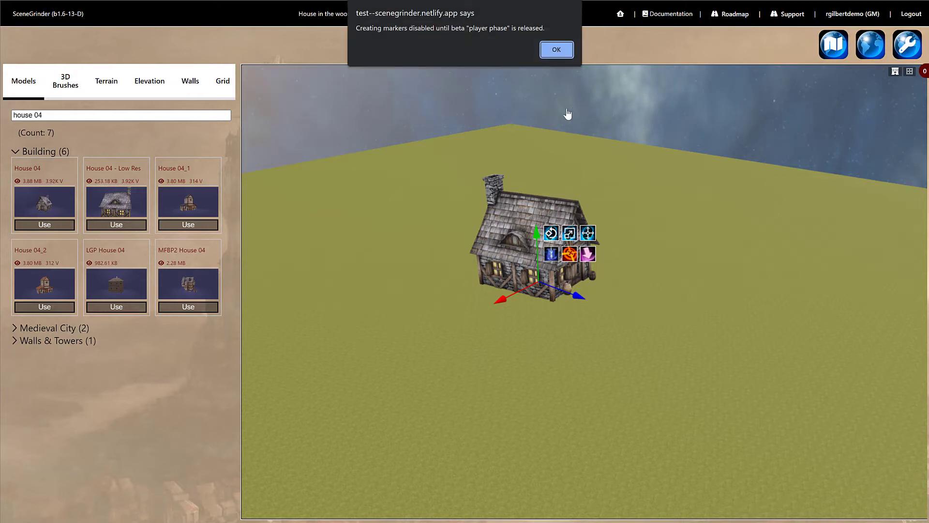
pyautogui.click(557, 50)
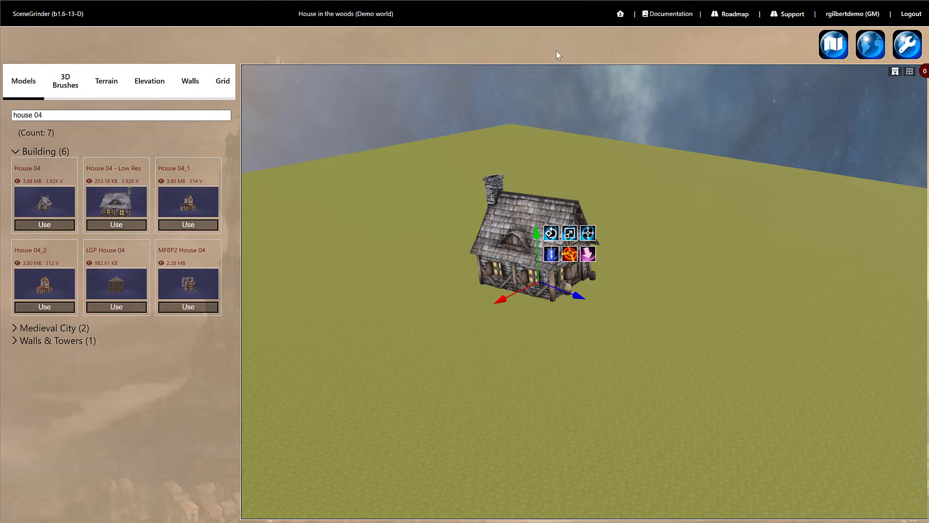
pyautogui.click(570, 255)
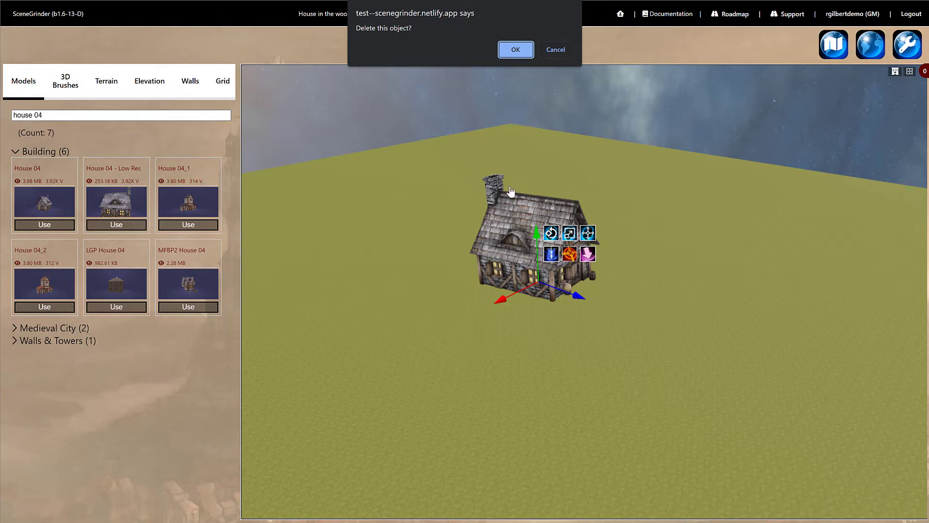
pyautogui.click(556, 49)
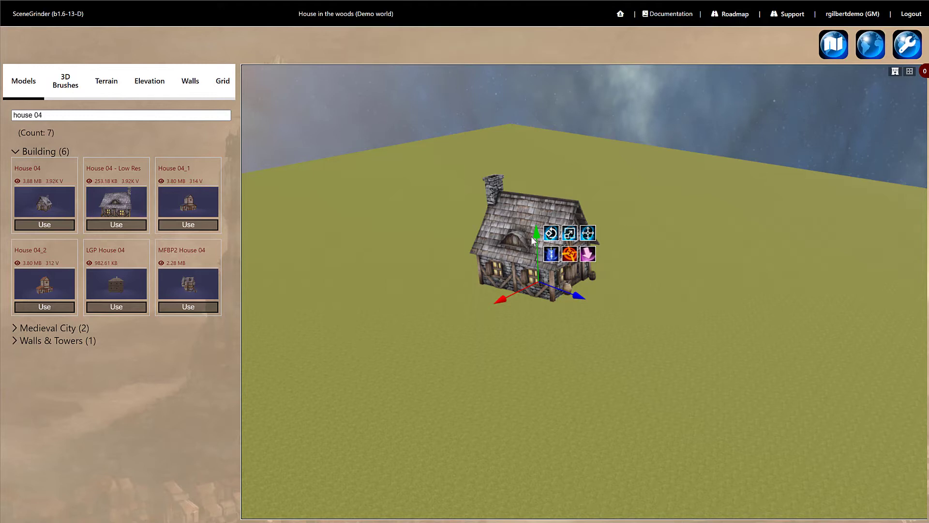
# Raise the house above the map along its vertical axis and drop it back onto the ground
pyautogui.moveTo(532, 237); pyautogui.dragTo(523, 139)
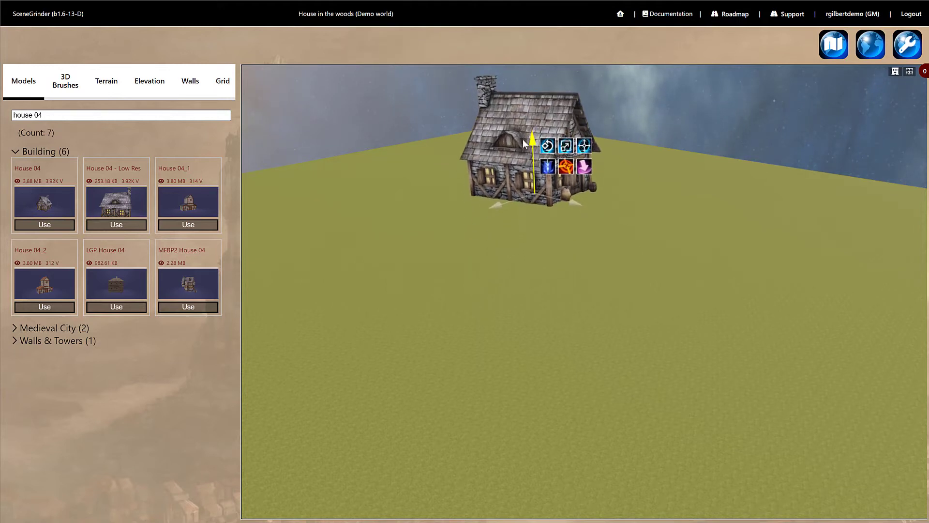
pyautogui.click(585, 170)
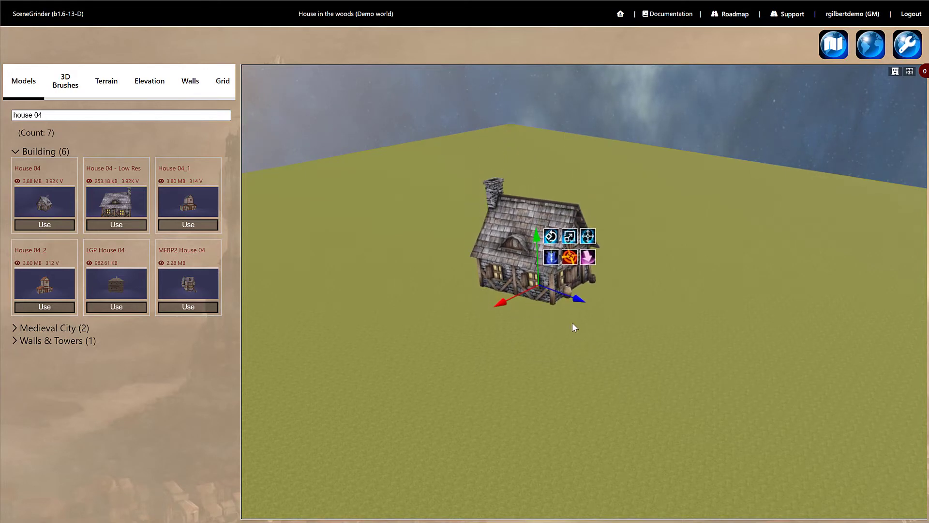
# Deselect the house, duplicate the default Trees 3D brush, and open the copy's settings for editing
pyautogui.click(598, 365)
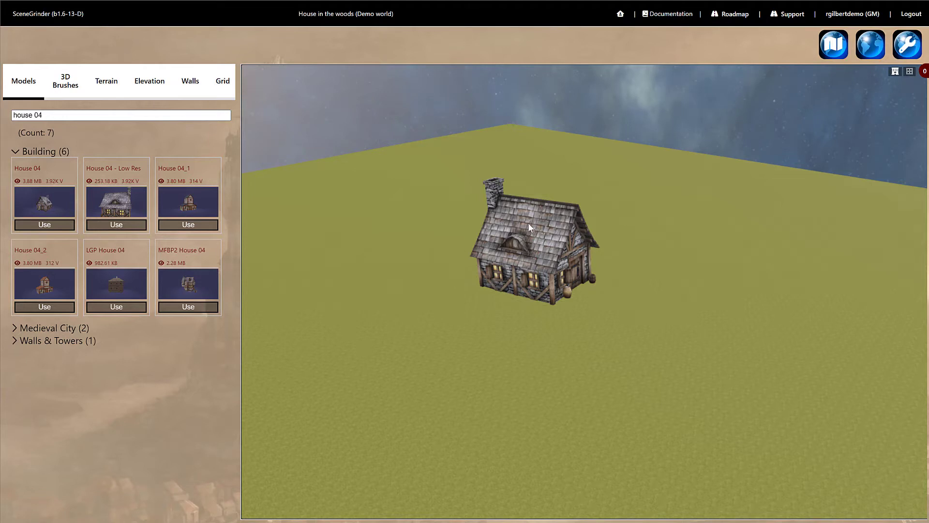
pyautogui.click(63, 84)
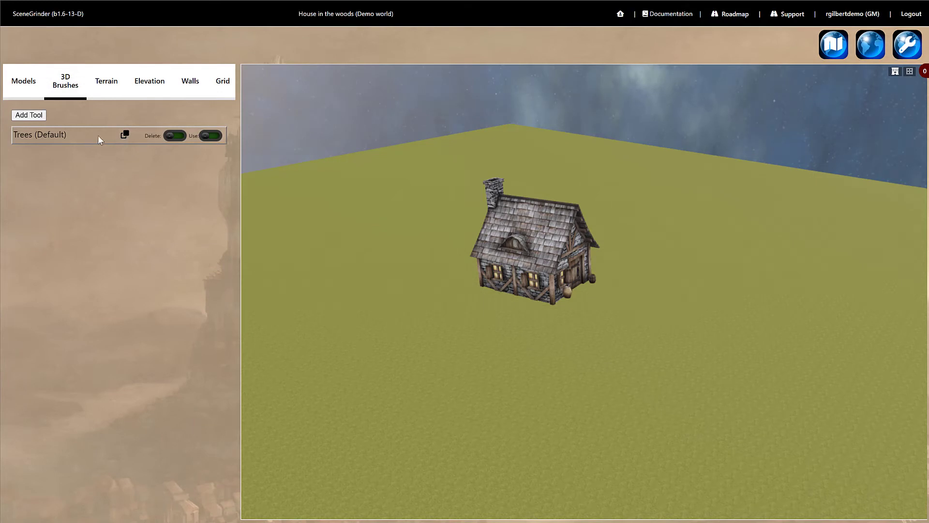
pyautogui.click(126, 135)
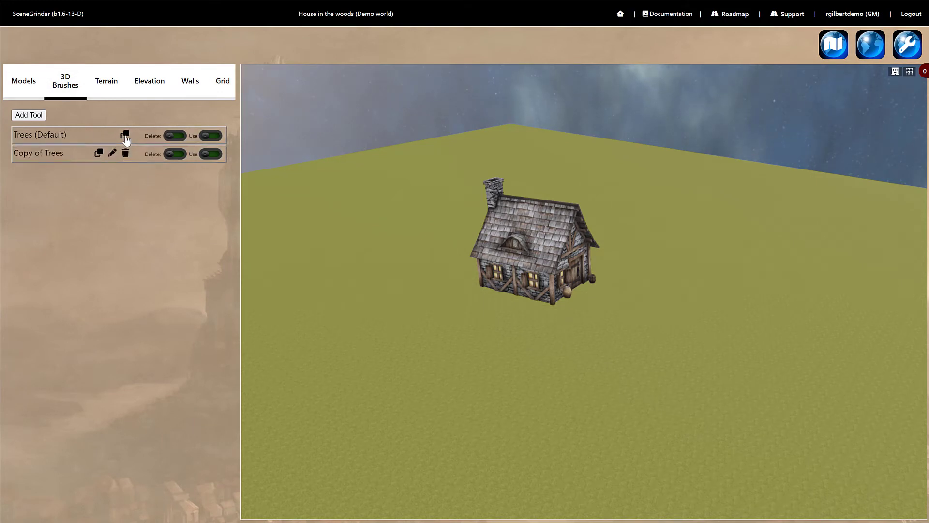
pyautogui.click(112, 153)
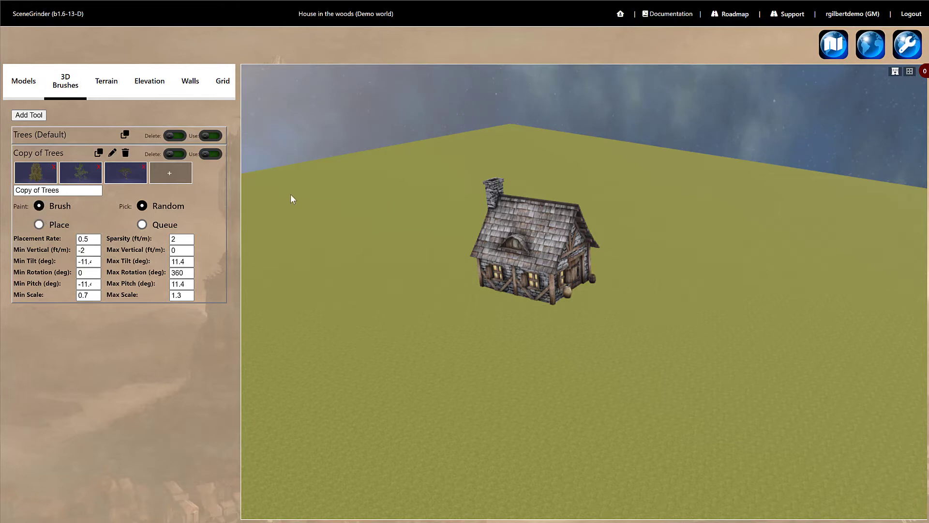
# Search the models for "pig" and add a pig from the Animals category to the Copy of Trees brush
pyautogui.click(168, 177)
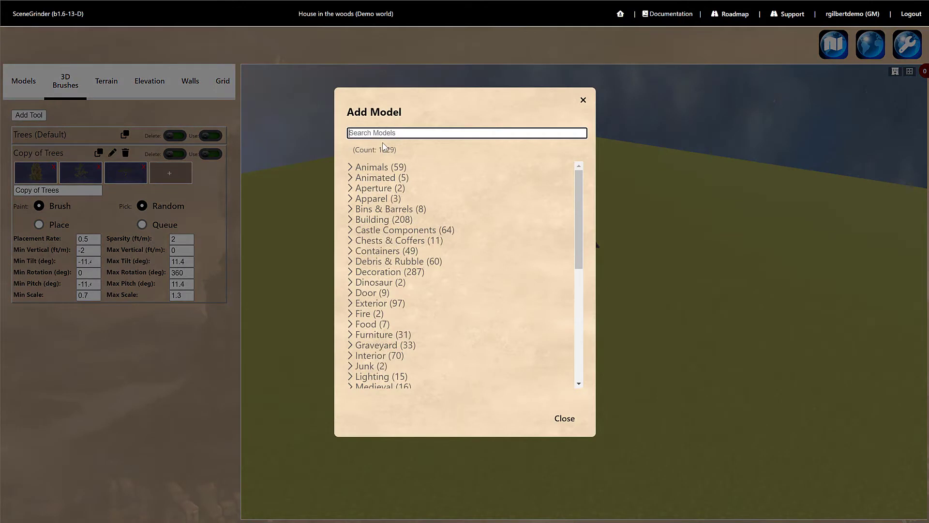
pyautogui.write('pig')
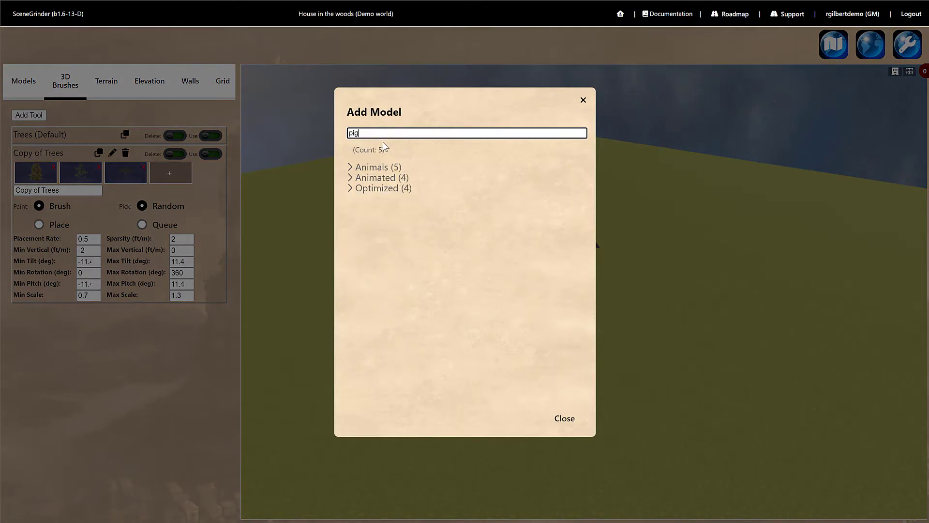
pyautogui.click(352, 166)
pyautogui.click(399, 239)
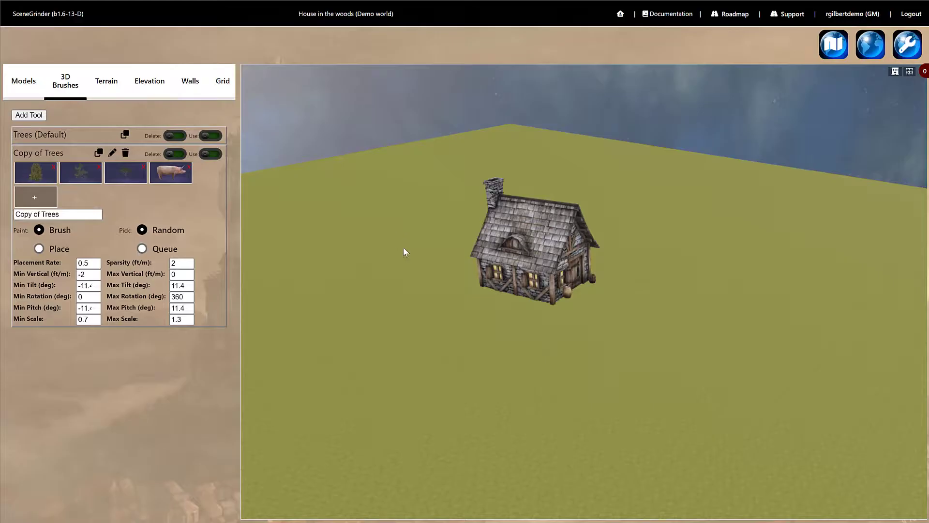
# Add the red CGT01 Sugar Maple 01 tree to the Copy of Trees brush and remove the brush's third tree model
pyautogui.click(37, 199)
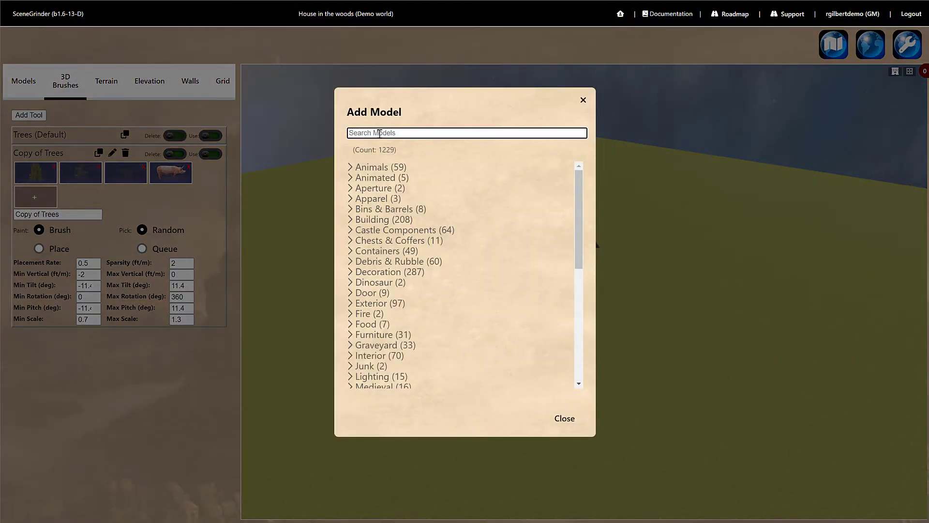
pyautogui.write('m')
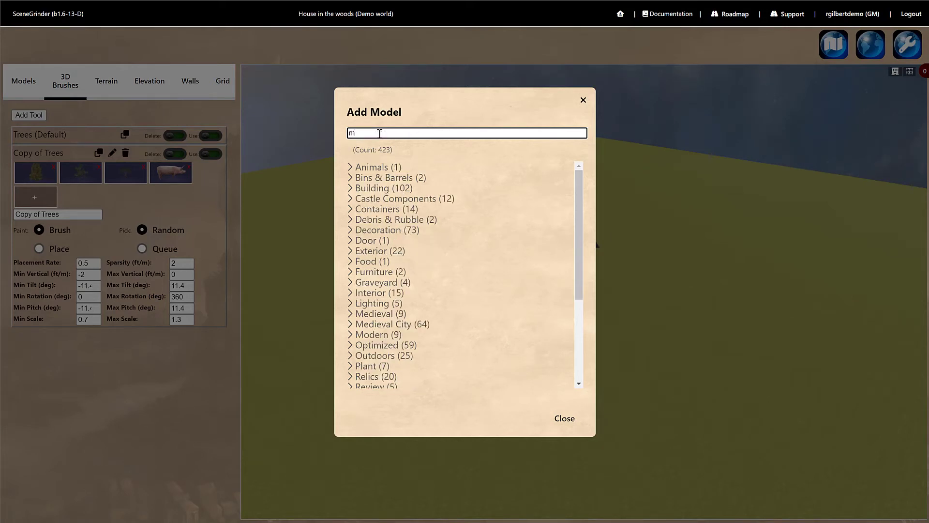
pyautogui.write('aple')
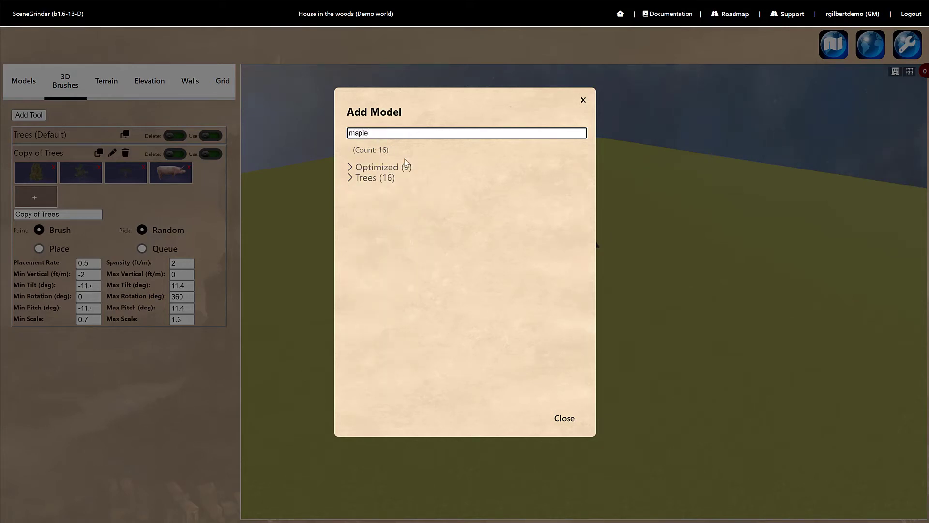
pyautogui.click(352, 178)
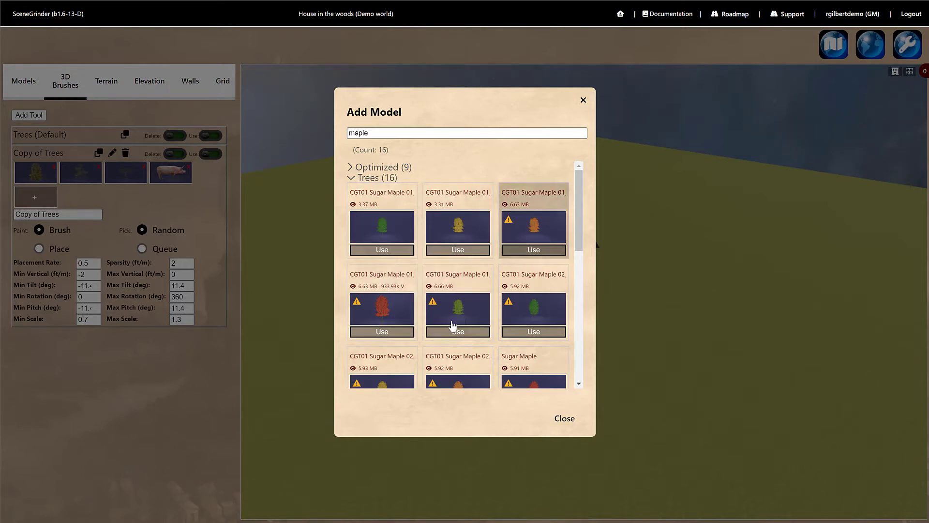
pyautogui.click(381, 332)
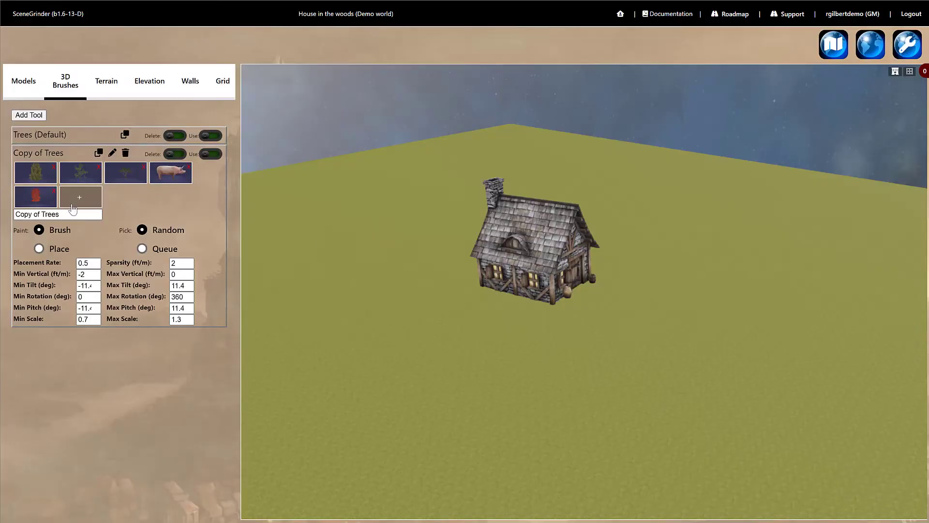
pyautogui.click(143, 167)
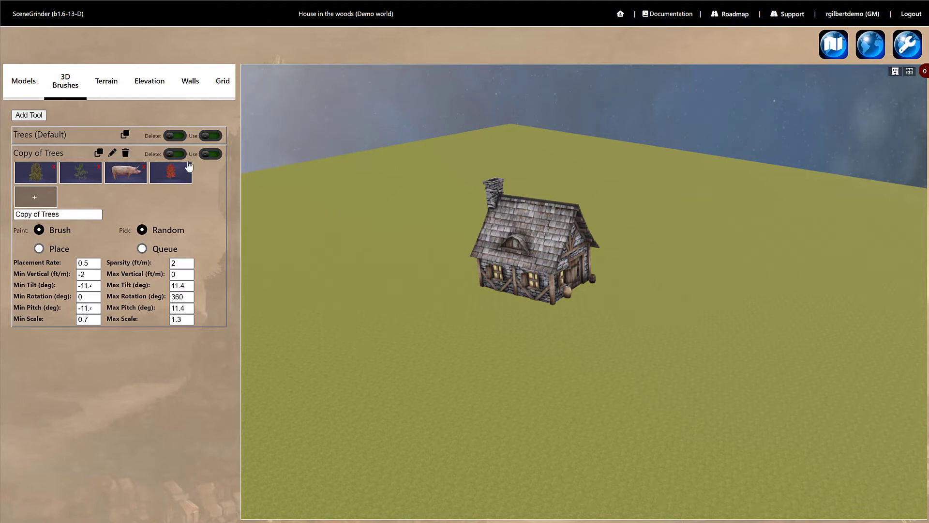
# Paint a wide ring of mixed trees and pigs around the house with the Copy of Trees brush
pyautogui.click(216, 154)
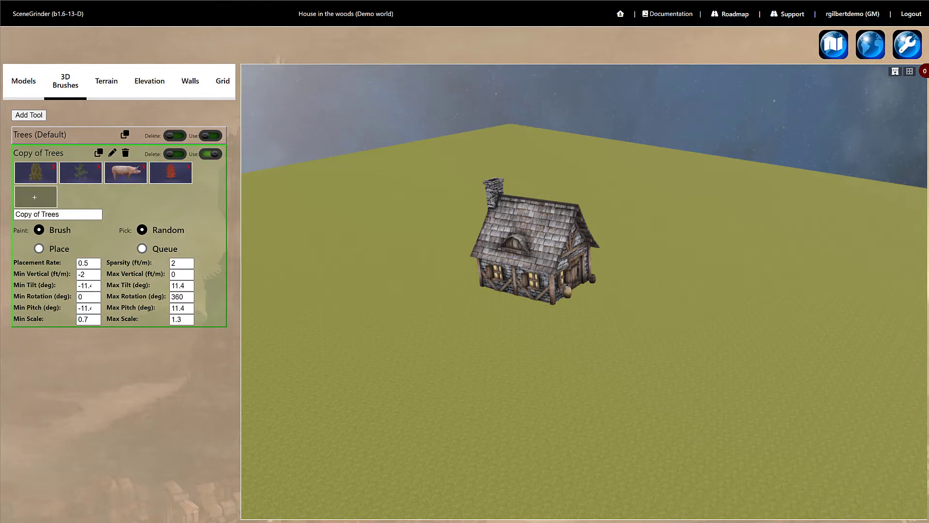
pyautogui.click(211, 154)
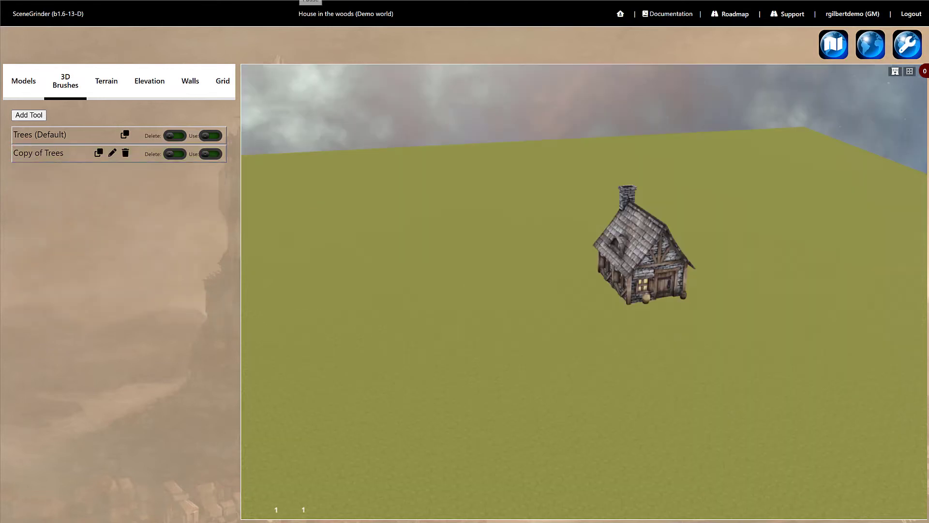
pyautogui.click(112, 154)
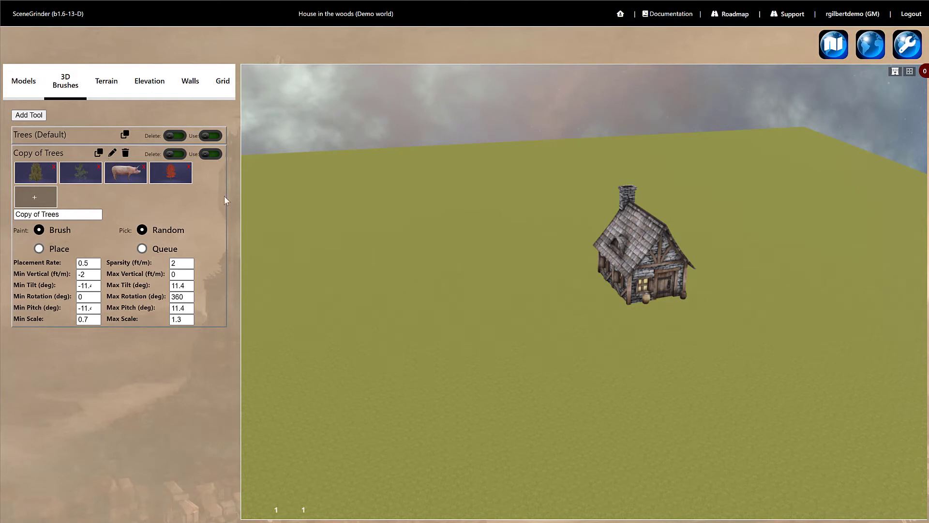
pyautogui.click(214, 155)
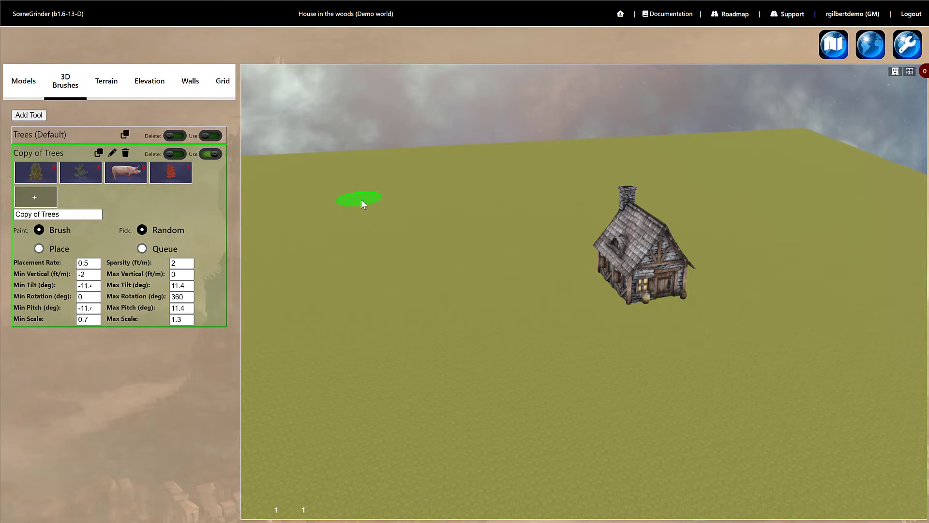
pyautogui.moveTo(320, 323)
pyautogui.mouseDown()
pyautogui.moveTo(341, 256)
pyautogui.moveTo(428, 184)
pyautogui.moveTo(660, 157)
pyautogui.moveTo(775, 175)
pyautogui.moveTo(873, 237)
pyautogui.moveTo(911, 344)
pyautogui.moveTo(822, 218)
pyautogui.moveTo(626, 161)
pyautogui.moveTo(626, 147)
pyautogui.moveTo(775, 188)
pyautogui.moveTo(768, 168)
pyautogui.mouseUp()
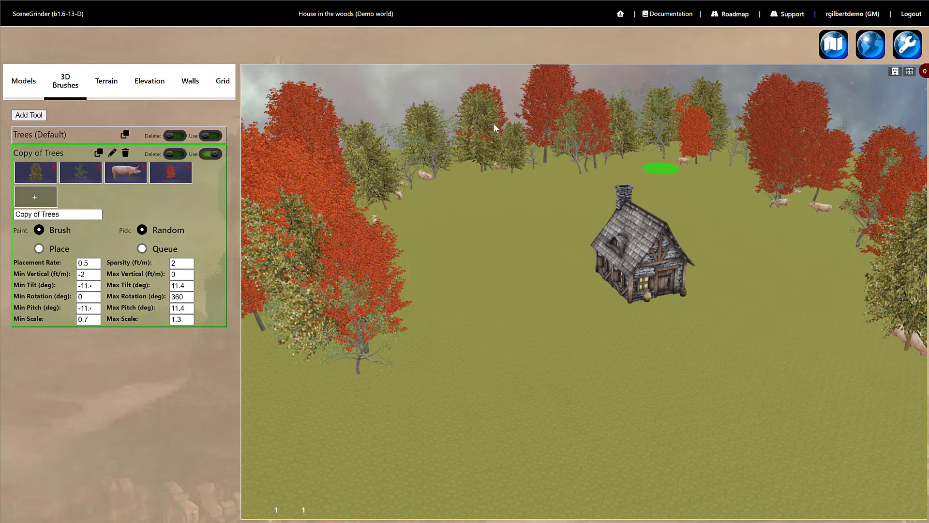
pyautogui.click(210, 154)
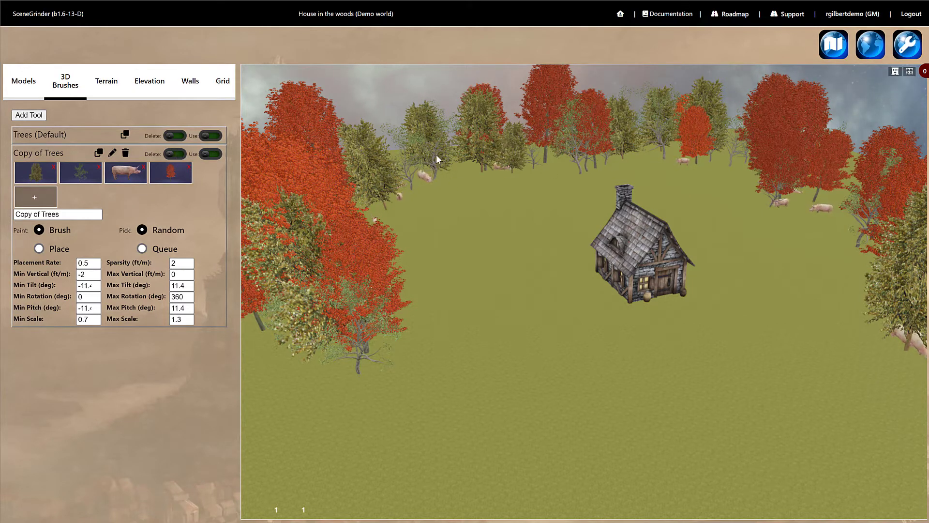
# Erase a few trees behind the house with the Copy of Trees brush's delete mode, and switch the brush off
pyautogui.click(179, 155)
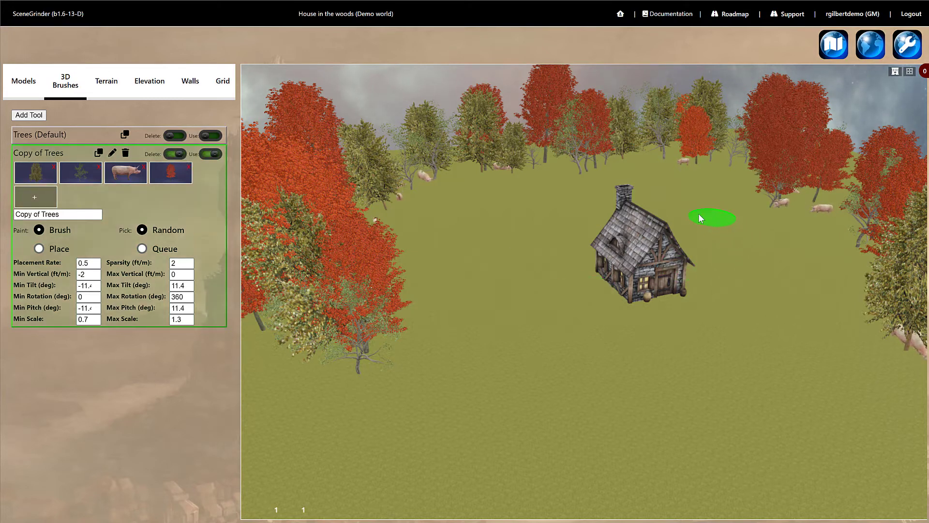
pyautogui.click(602, 173)
pyautogui.click(625, 151)
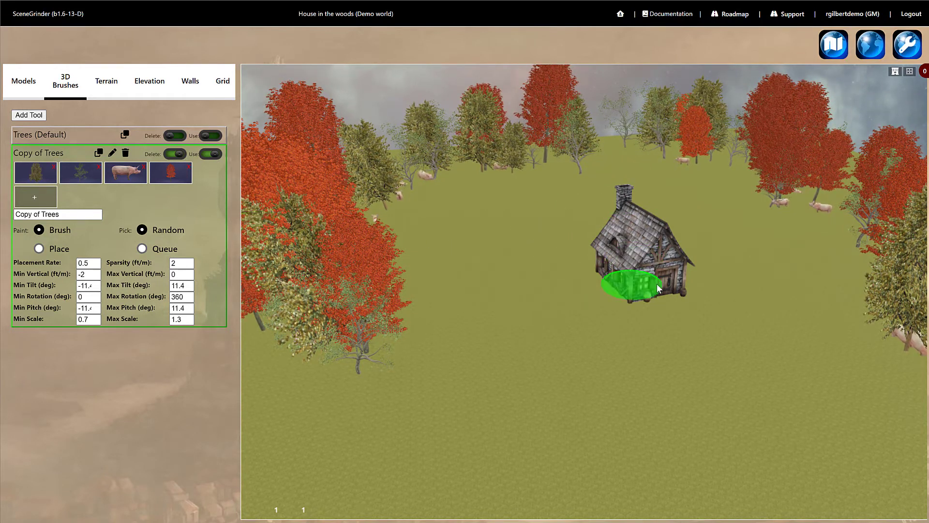
pyautogui.click(641, 287)
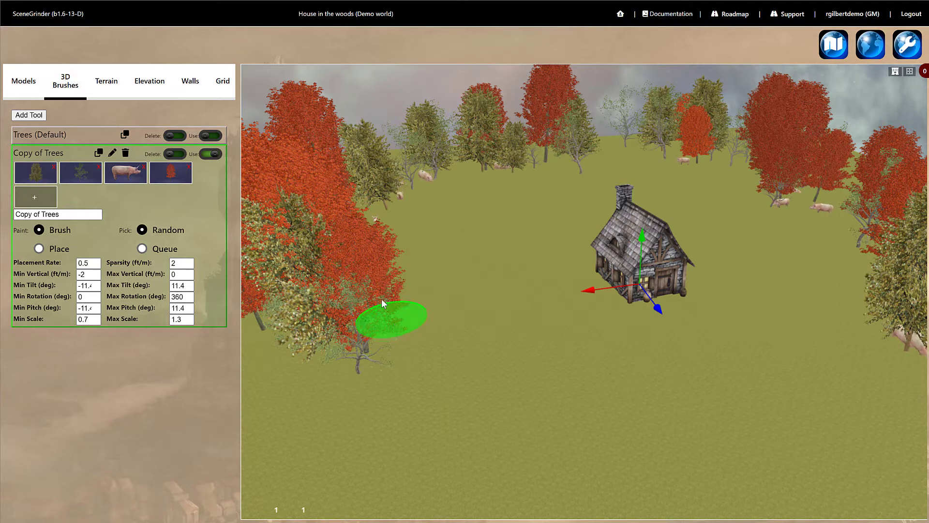
pyautogui.click(85, 263)
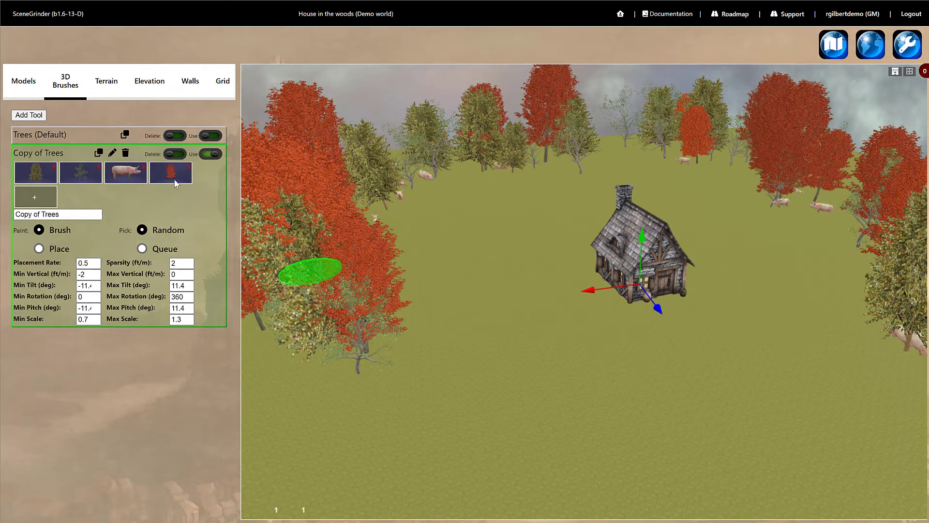
pyautogui.click(211, 154)
# Examine the painted trees and pigs up close, comparing their spacing, tilt, rotation and scale with the brush's settings
pyautogui.scroll(-5, 584, 348)
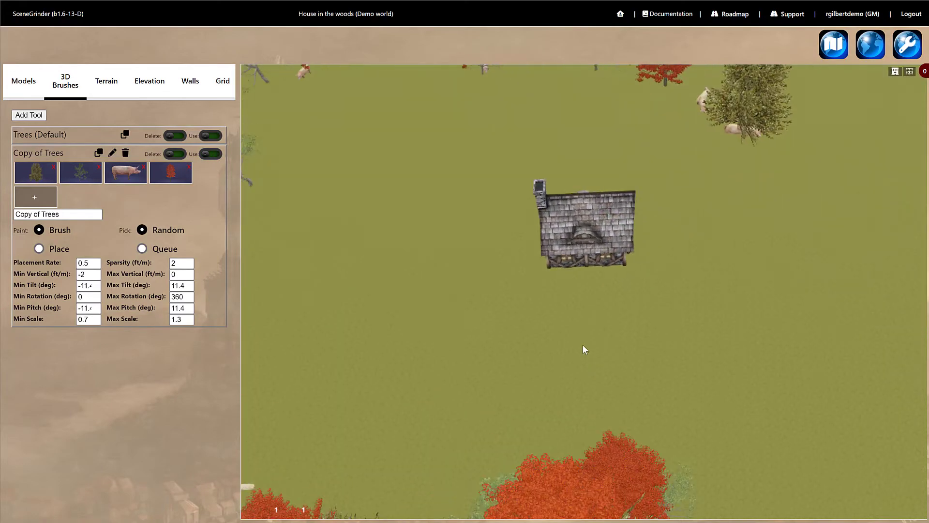
pyautogui.scroll(5, 583, 345)
pyautogui.moveTo(659, 358); pyautogui.dragTo(716, 421)
pyautogui.moveTo(692, 269); pyautogui.dragTo(672, 370)
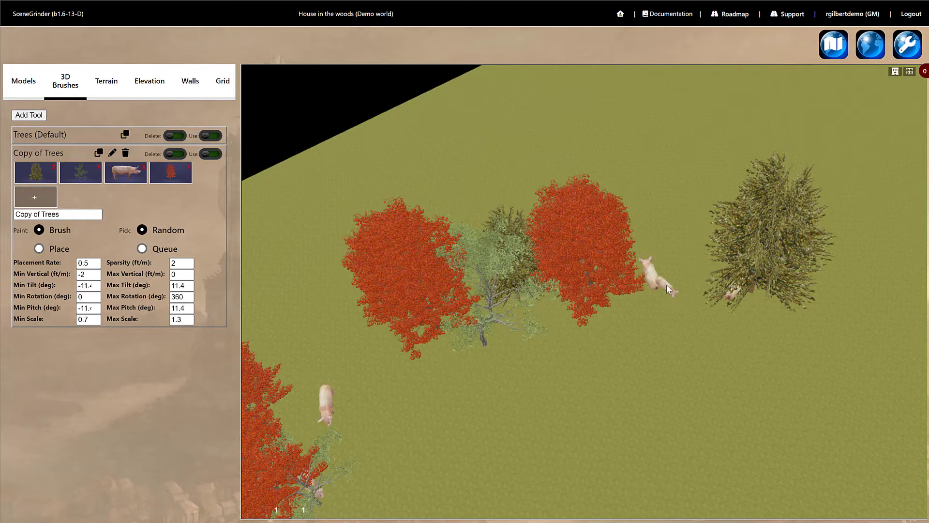
pyautogui.moveTo(416, 239); pyautogui.dragTo(431, 177)
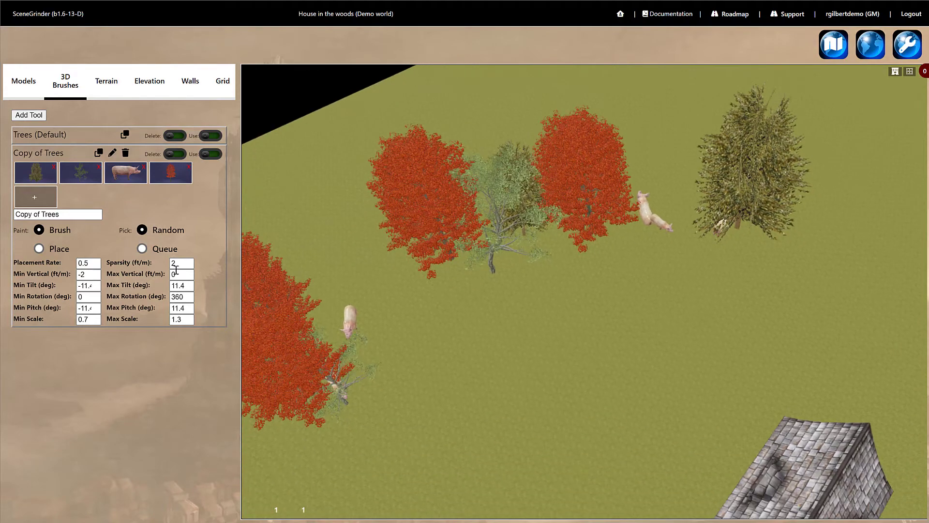
pyautogui.scroll(5, 542, 302)
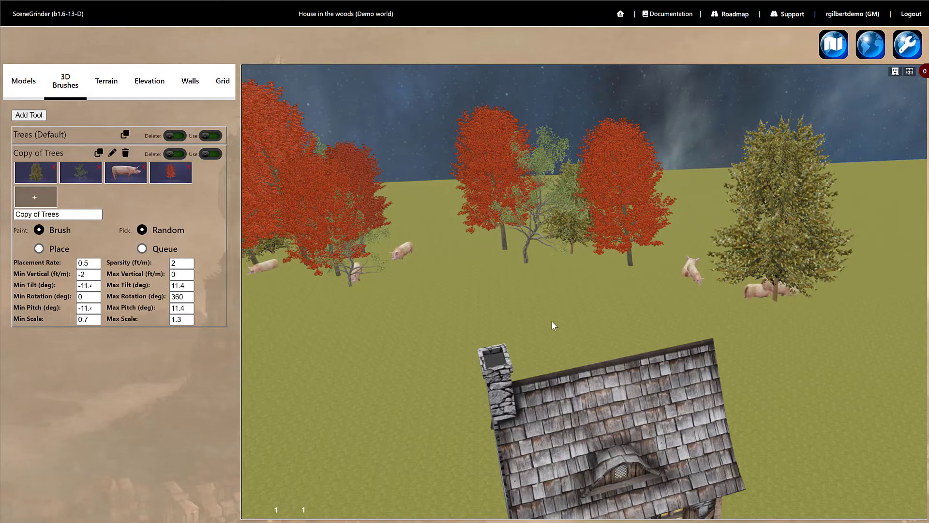
pyautogui.moveTo(551, 320); pyautogui.dragTo(630, 234)
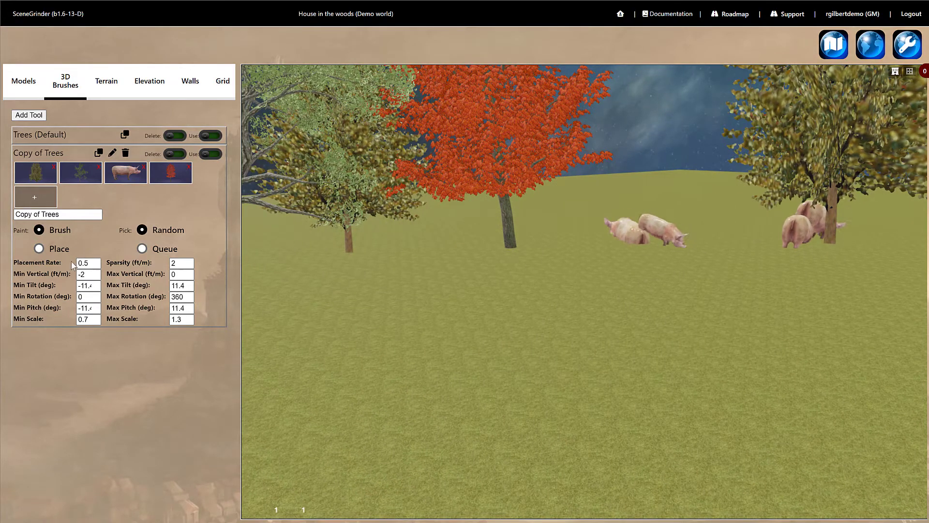
pyautogui.scroll(-3, 295, 294)
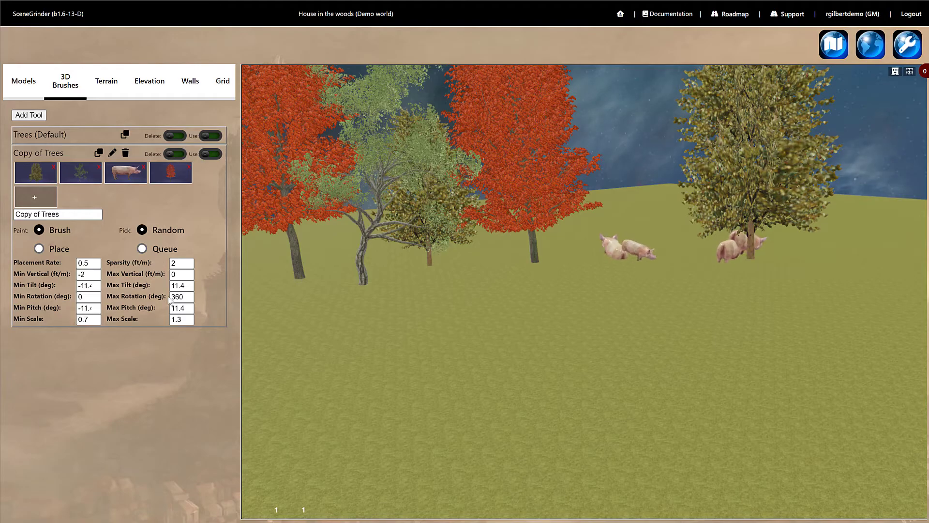
# Look over the house and the surrounding ring of trees and pigs from several angles and distances
pyautogui.moveTo(629, 338); pyautogui.dragTo(480, 324)
pyautogui.scroll(-3, 548, 330)
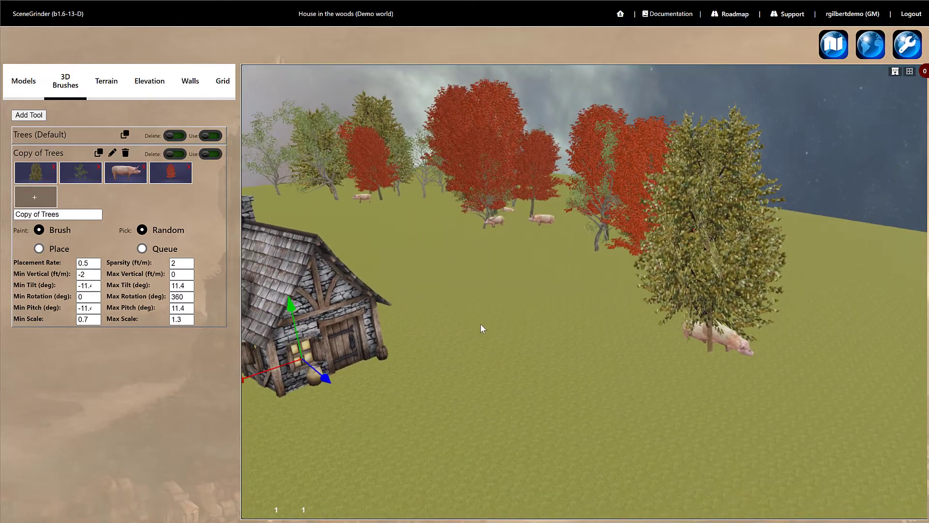
pyautogui.press('a')
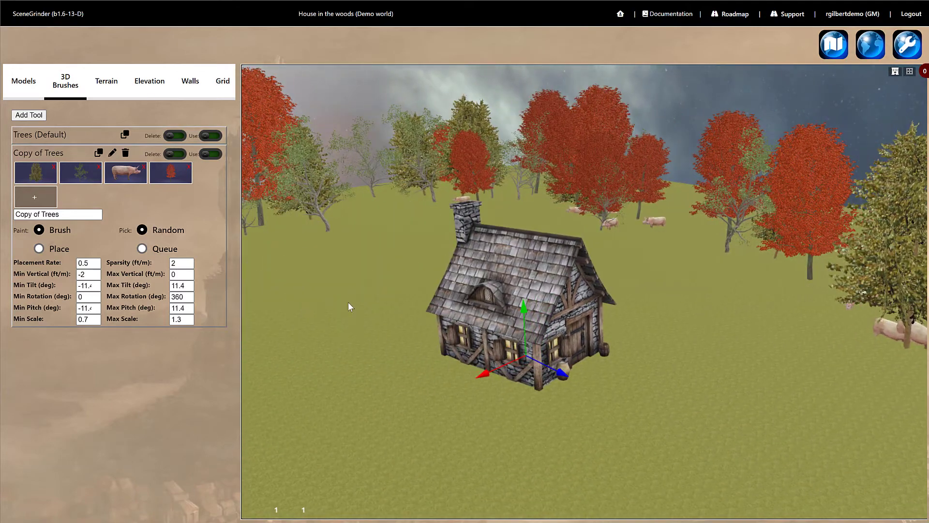
pyautogui.moveTo(347, 301); pyautogui.dragTo(318, 289)
pyautogui.scroll(-2, 321, 294)
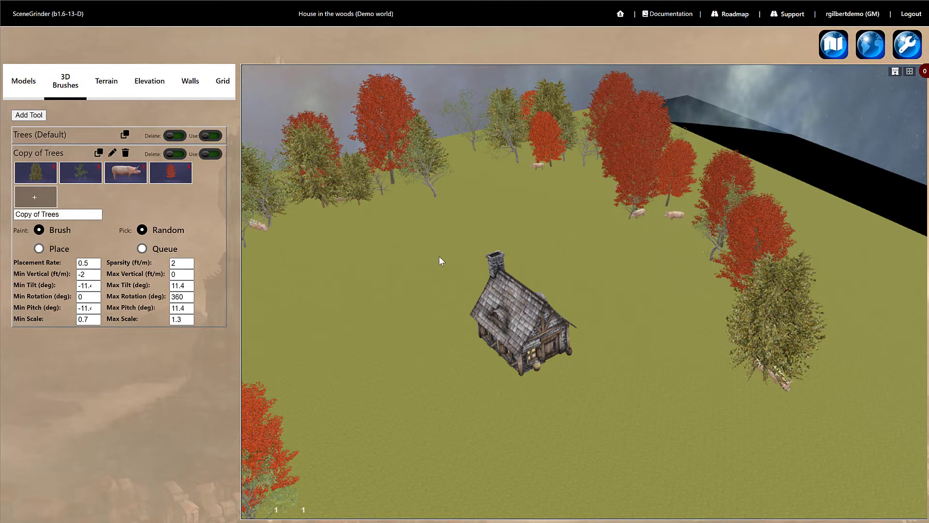
pyautogui.press('a')
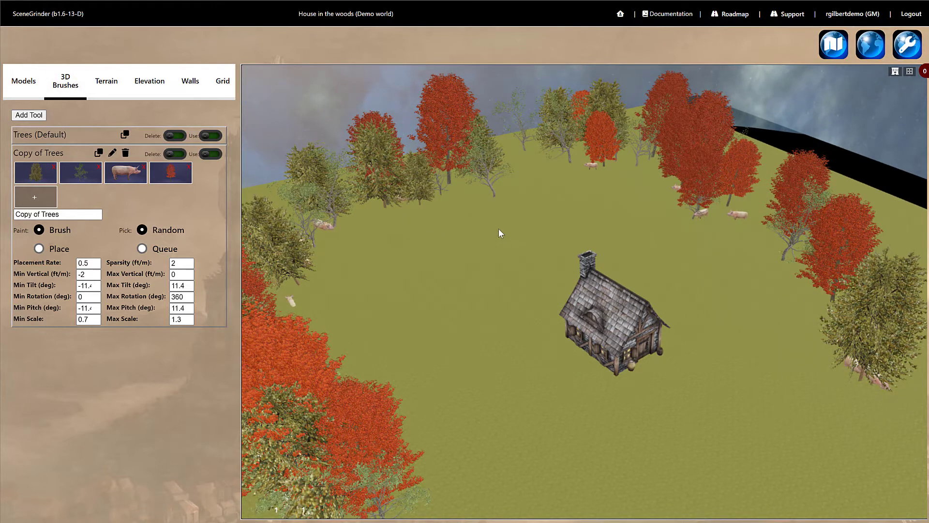
pyautogui.moveTo(498, 228); pyautogui.dragTo(490, 233, button='middle')
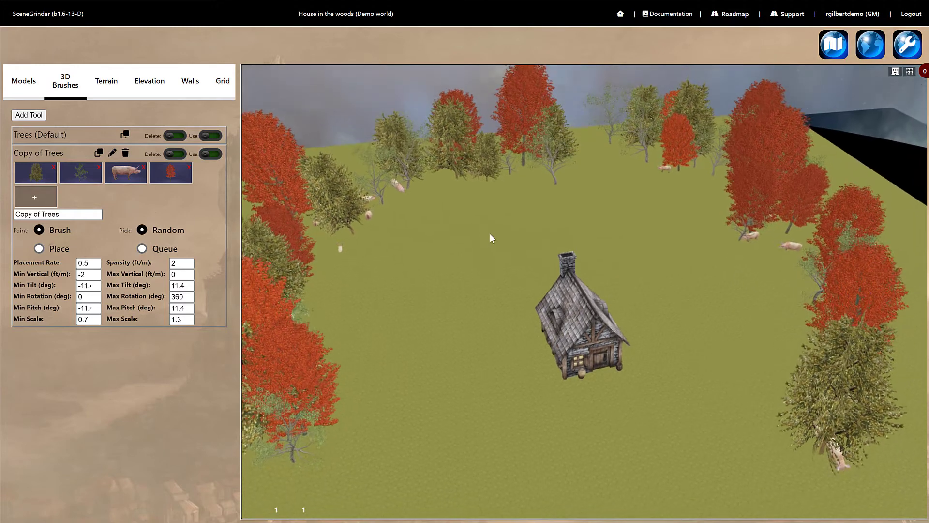
pyautogui.scroll(1, 492, 235)
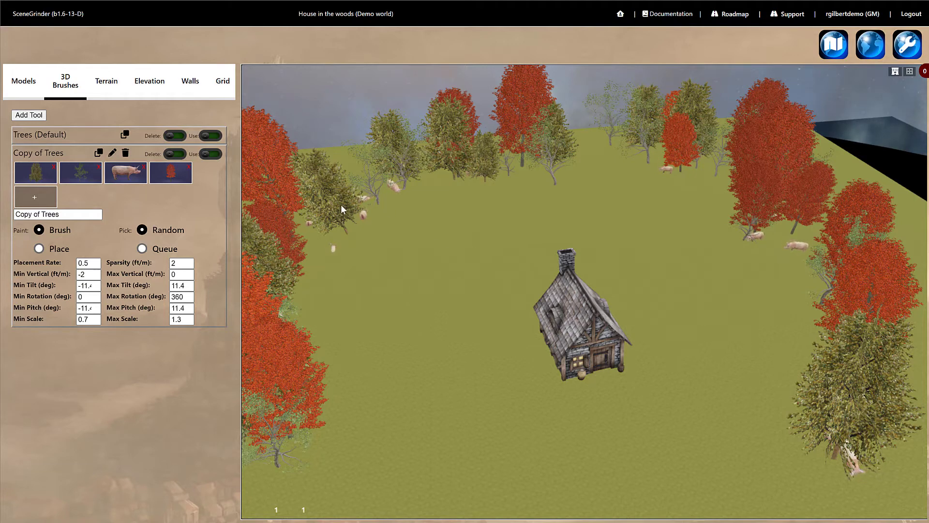
# Move the painted tree behind the house on the far edge inward along its red axis, and deselect it
pyautogui.click(362, 214)
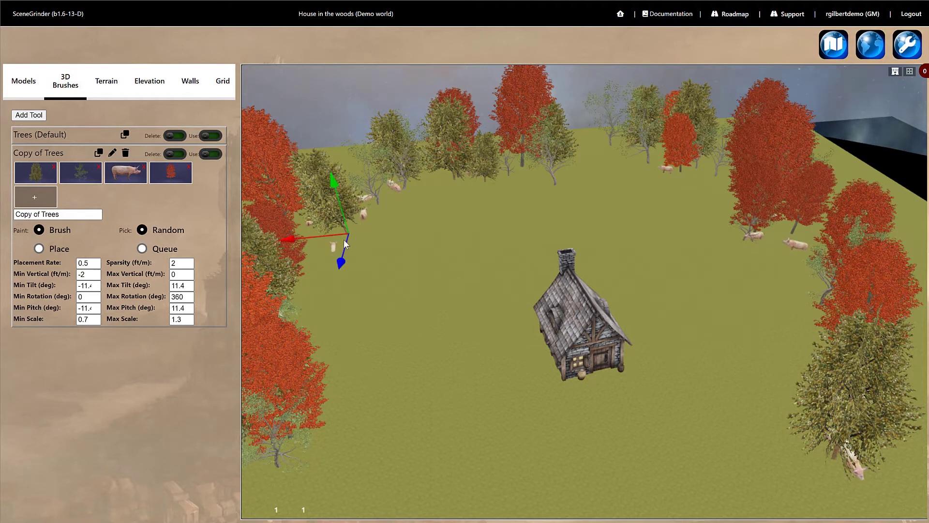
pyautogui.moveTo(318, 233); pyautogui.dragTo(470, 254)
pyautogui.click(455, 350)
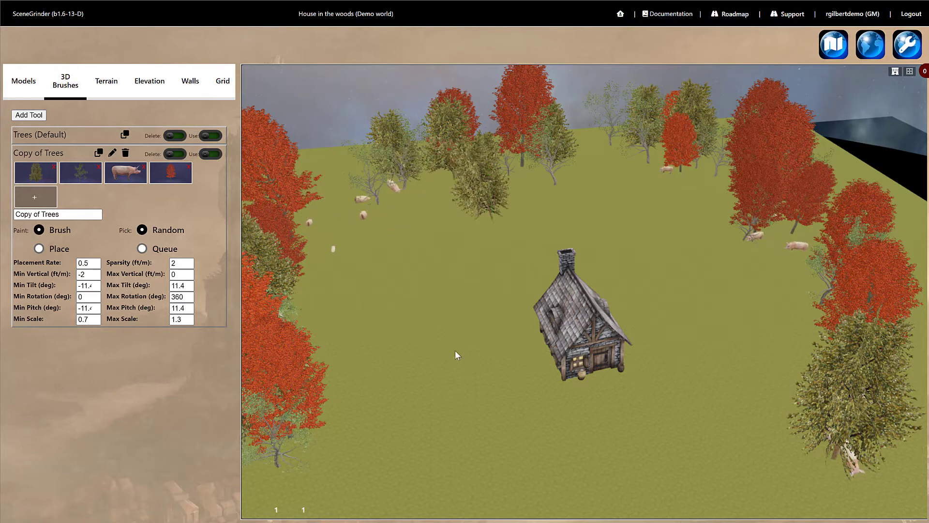
# Add a terrain layer with the grass texture Forest Ground 01
pyautogui.click(106, 82)
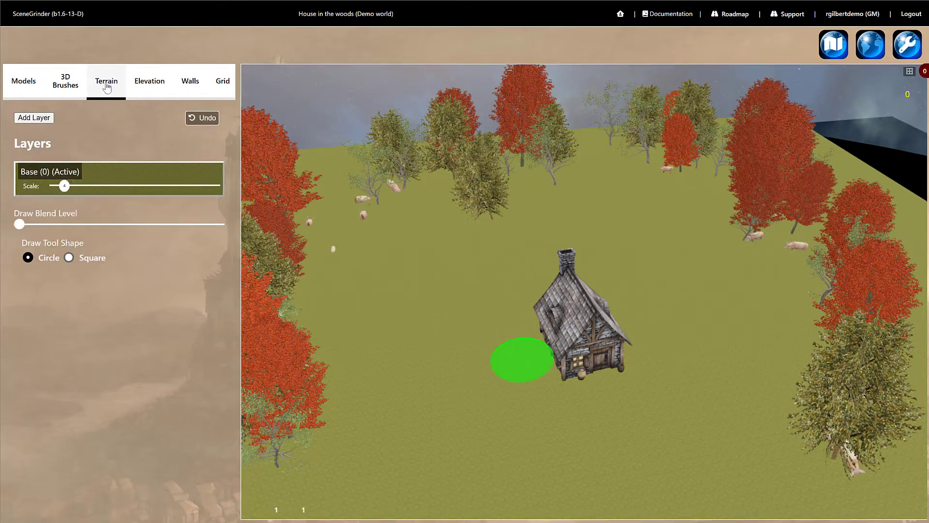
pyautogui.press('a')
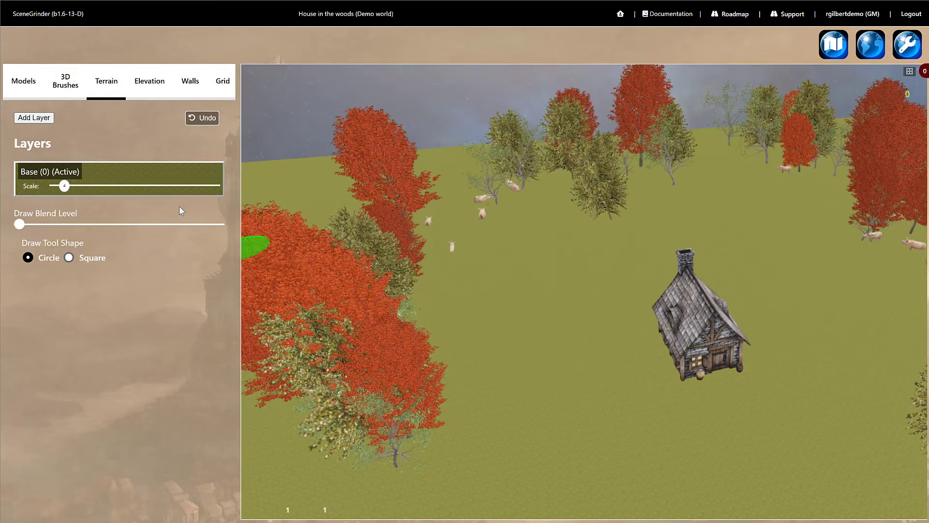
pyautogui.press('d')
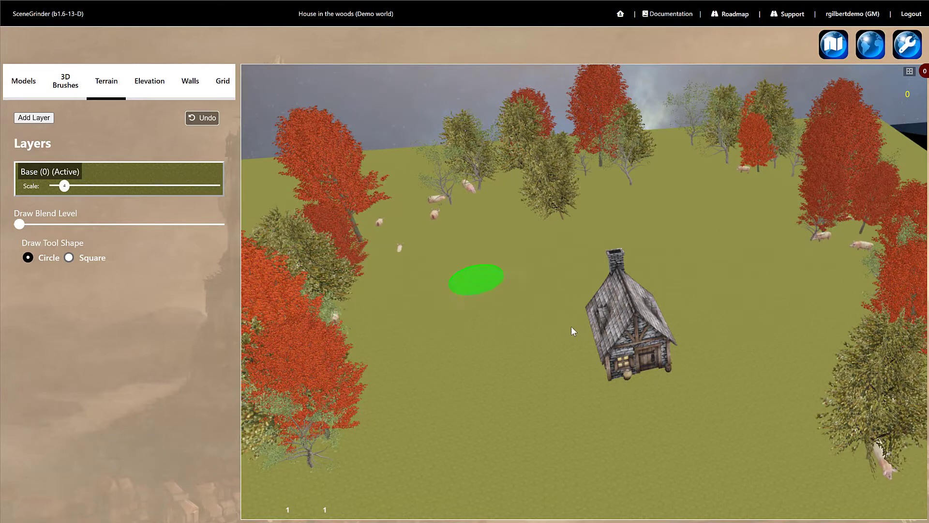
pyautogui.press('s')
pyautogui.press('s')
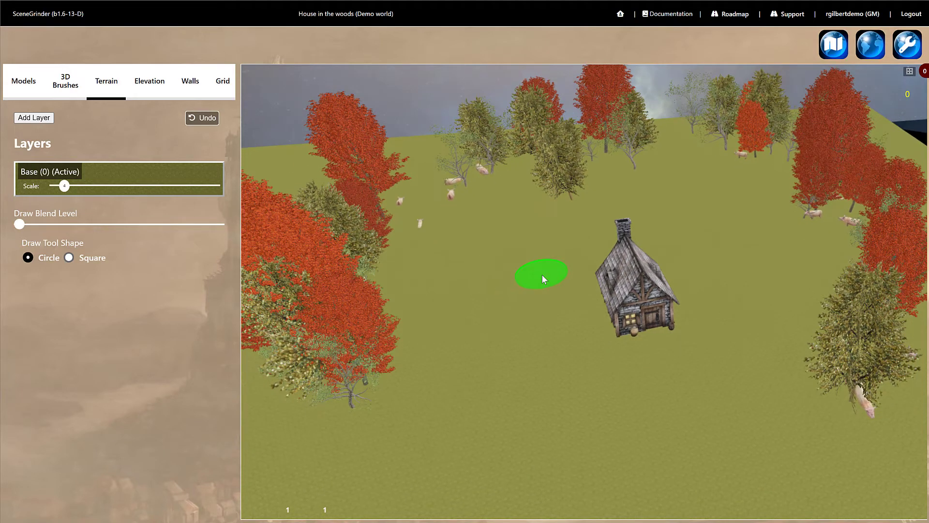
pyautogui.click(39, 118)
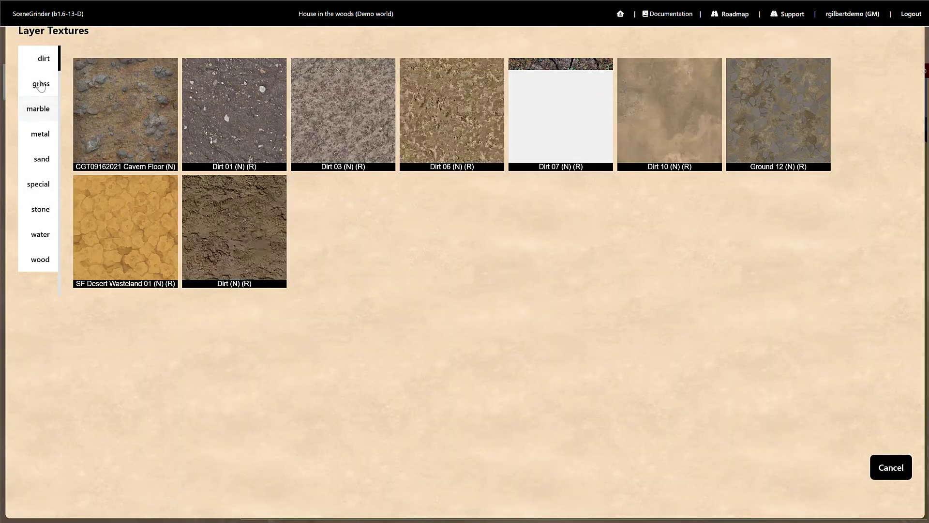
pyautogui.click(54, 88)
pyautogui.click(39, 116)
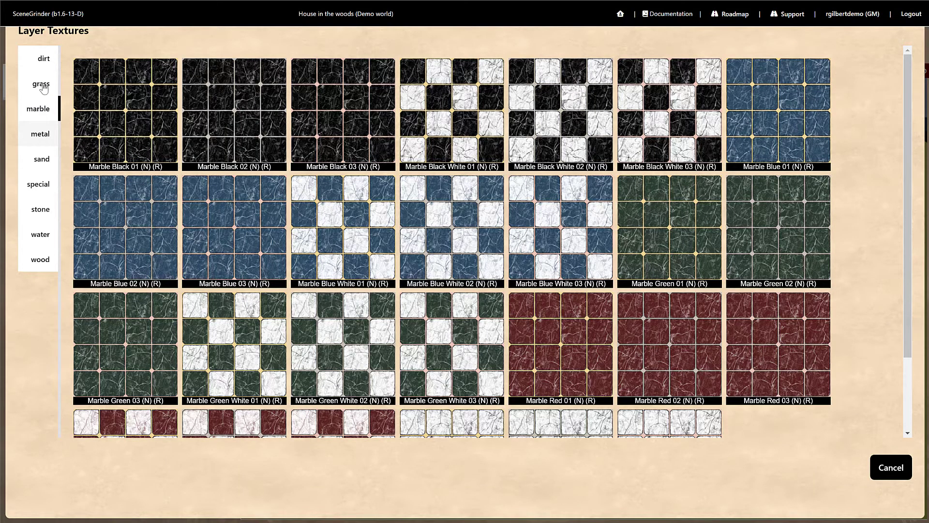
pyautogui.click(42, 86)
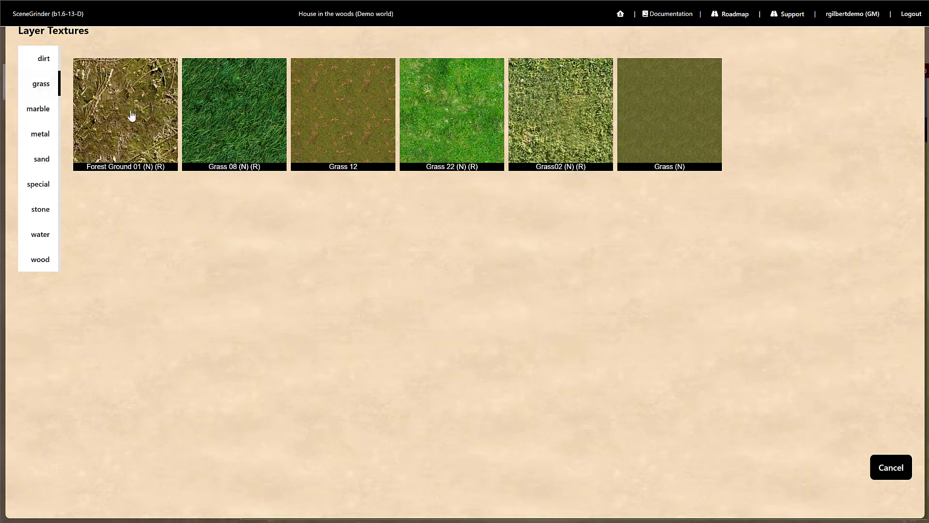
pyautogui.click(131, 115)
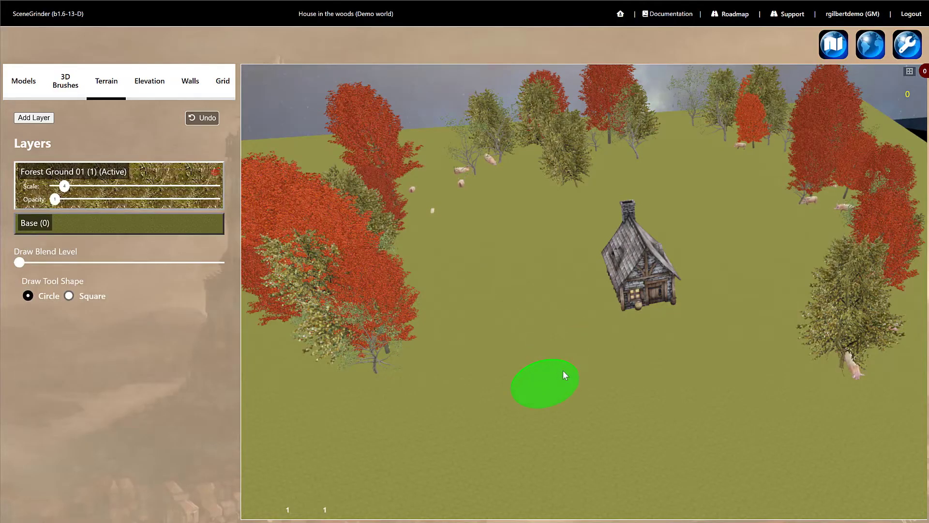
# Paint Forest Ground 01 over a wide area in front of the house, first with the Circle shape and again with the Square shape
pyautogui.moveTo(577, 338)
pyautogui.mouseDown()
pyautogui.moveTo(525, 333)
pyautogui.moveTo(623, 350)
pyautogui.moveTo(552, 333)
pyautogui.moveTo(663, 331)
pyautogui.moveTo(553, 320)
pyautogui.moveTo(672, 411)
pyautogui.moveTo(628, 283)
pyautogui.moveTo(486, 339)
pyautogui.moveTo(702, 450)
pyautogui.moveTo(706, 327)
pyautogui.mouseUp()
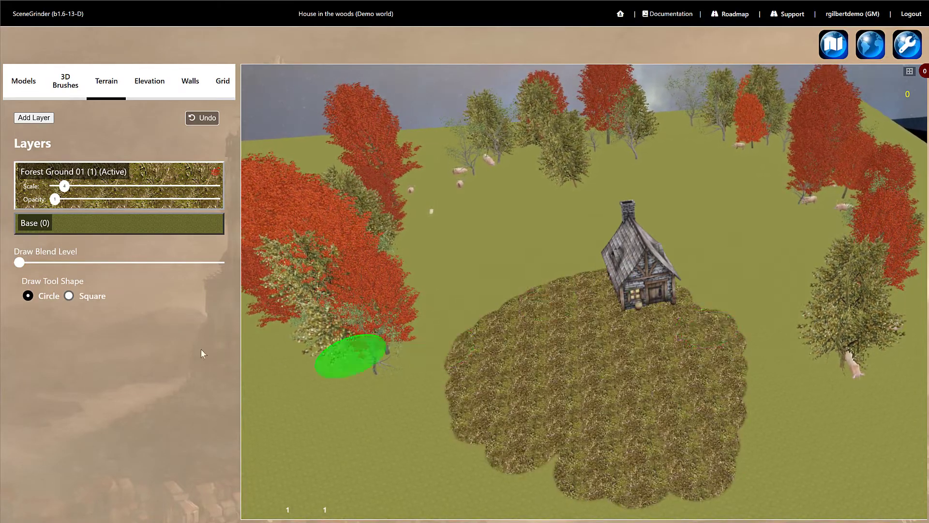
pyautogui.click(69, 297)
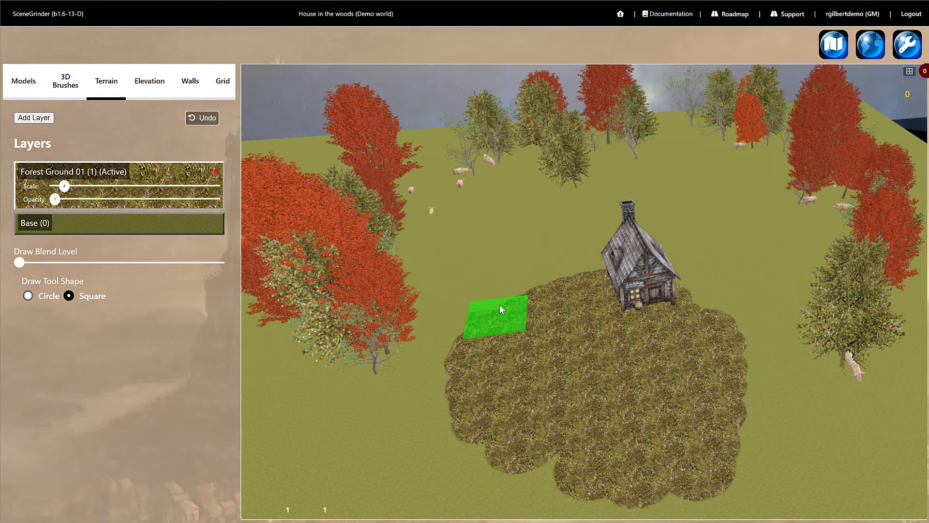
pyautogui.moveTo(500, 304)
pyautogui.mouseDown()
pyautogui.moveTo(502, 284)
pyautogui.moveTo(472, 344)
pyautogui.moveTo(466, 434)
pyautogui.moveTo(574, 484)
pyautogui.moveTo(700, 466)
pyautogui.moveTo(715, 452)
pyautogui.moveTo(683, 430)
pyautogui.moveTo(600, 410)
pyautogui.mouseUp()
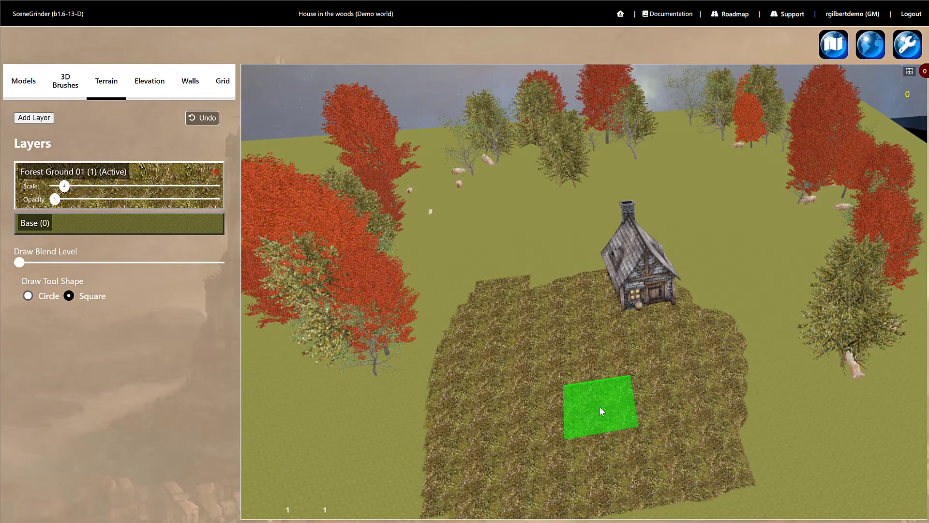
# Enlarge and shrink the square terrain brush, and set the draw tool shape back to Circle
pyautogui.scroll(4, 599, 410)
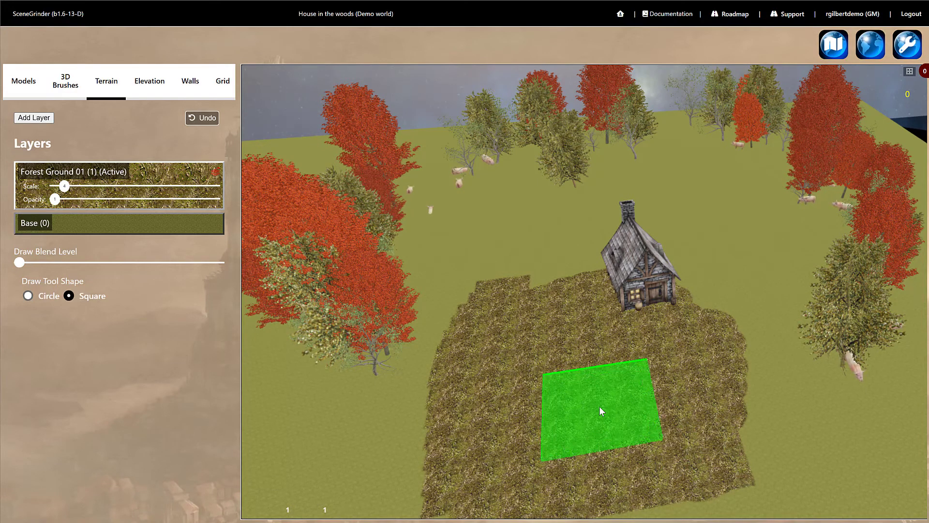
pyautogui.scroll(-3, 602, 410)
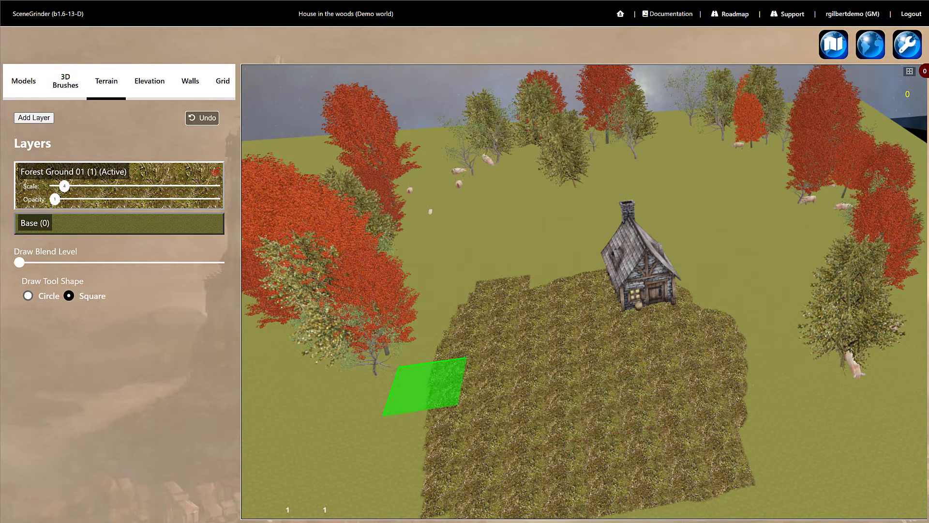
pyautogui.click(28, 296)
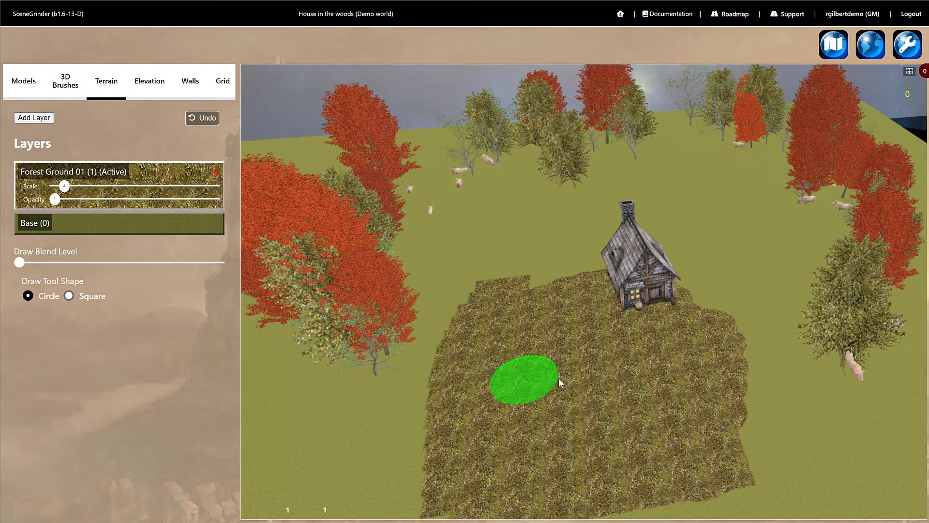
pyautogui.scroll(-1, 582, 376)
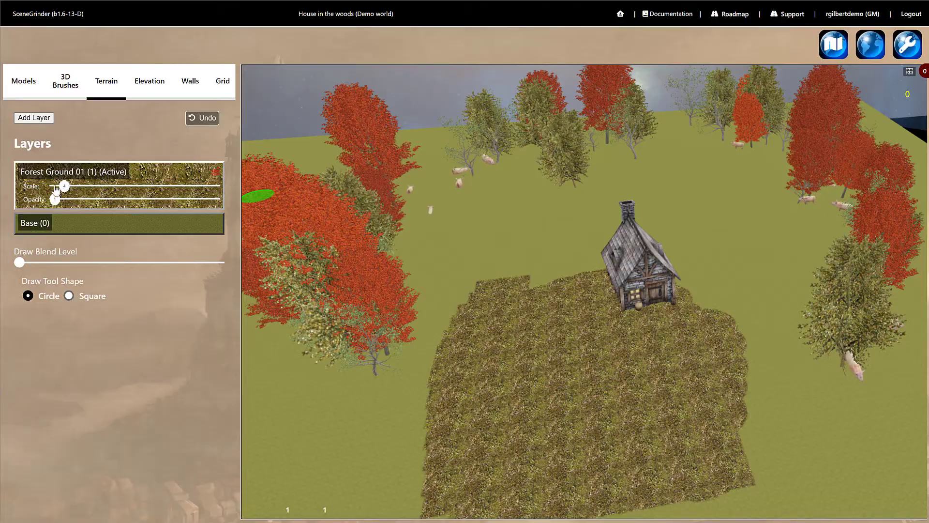
# Lower the Forest Ground 01 layer's texture scale to 2.7
pyautogui.scroll(5, 588, 454)
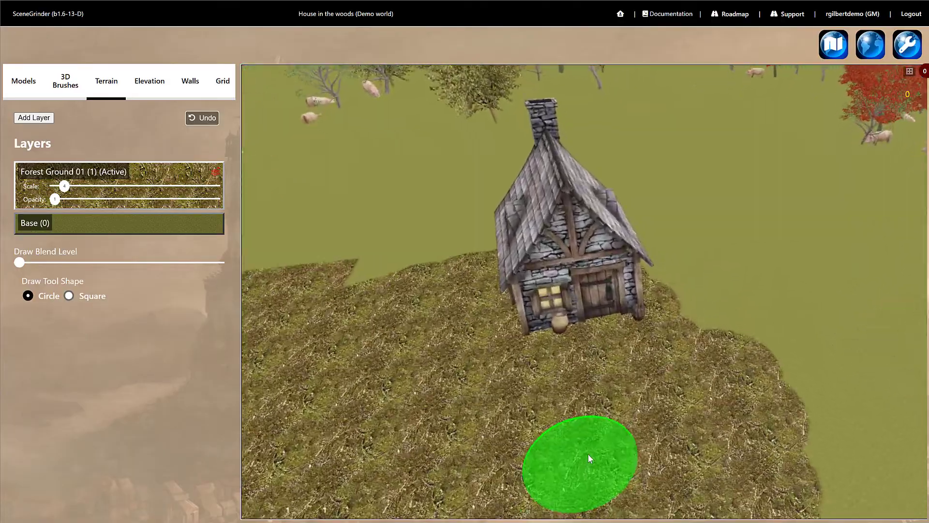
pyautogui.scroll(3, 589, 457)
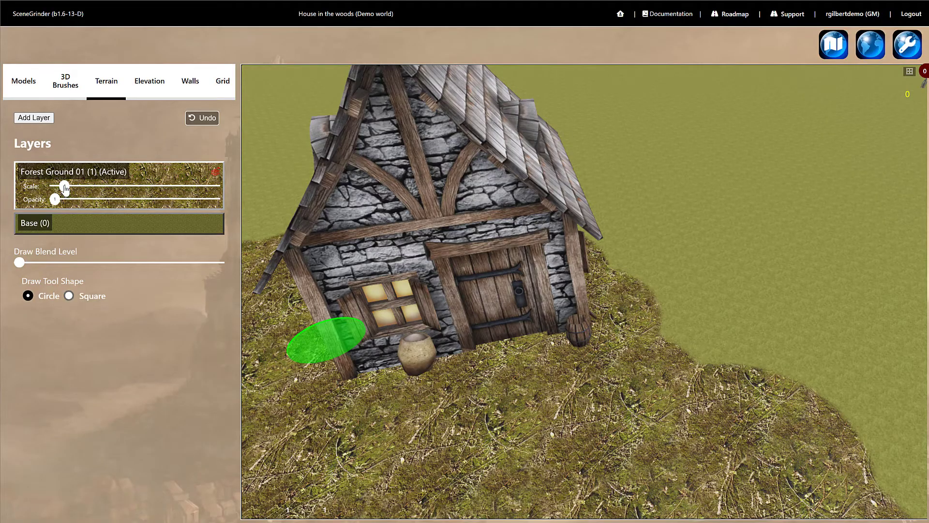
pyautogui.moveTo(66, 188)
pyautogui.mouseDown()
pyautogui.moveTo(196, 189)
pyautogui.moveTo(199, 200)
pyautogui.moveTo(62, 191)
pyautogui.mouseUp()
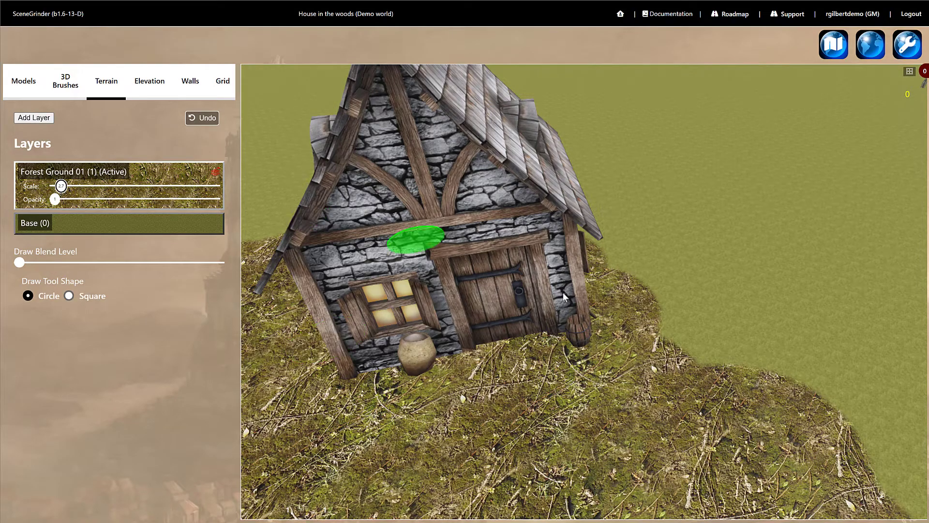
# Try the Forest Ground 01 layer's opacity at 0, and restore it to 1
pyautogui.scroll(-2, 613, 342)
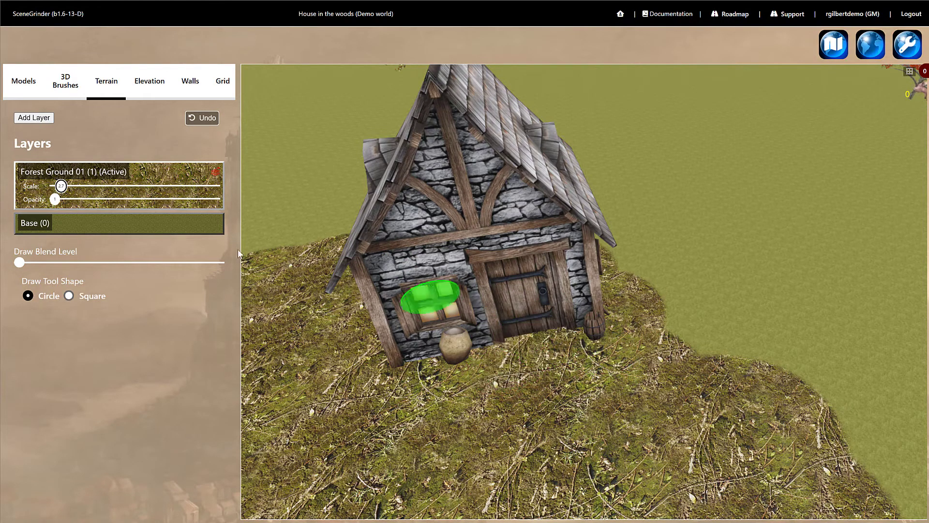
pyautogui.moveTo(56, 201); pyautogui.dragTo(221, 203)
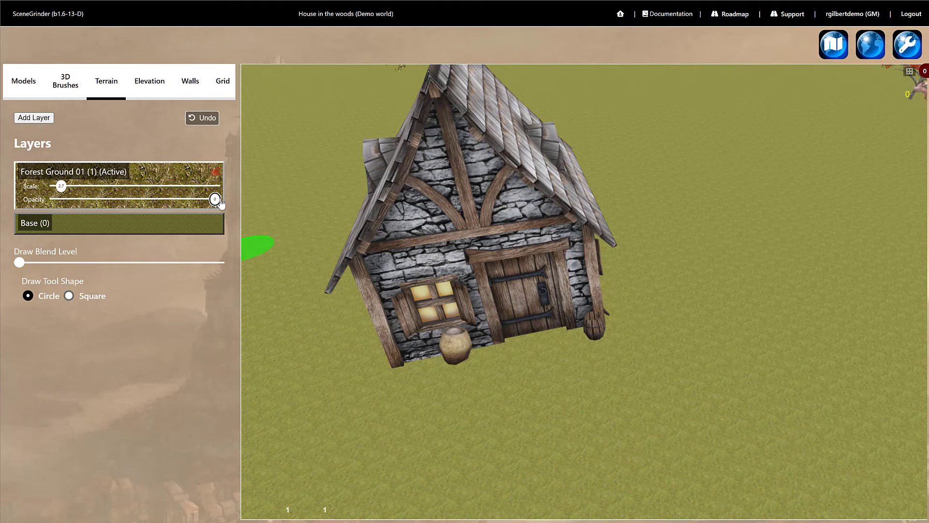
pyautogui.moveTo(221, 203); pyautogui.dragTo(20, 203)
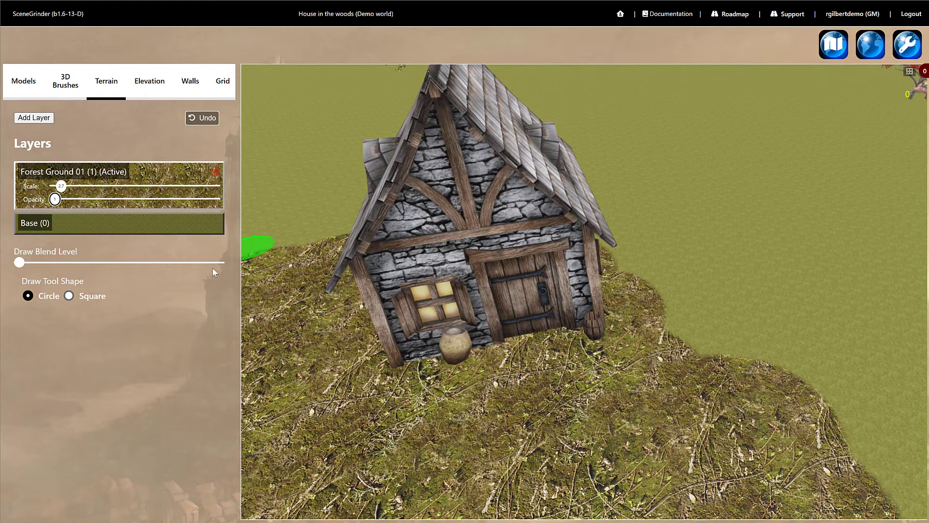
# Add a terrain layer with the dirt texture CGT09162021 Cavern Floor and paint a curved patch running from the house's front corner
pyautogui.scroll(-3, 565, 357)
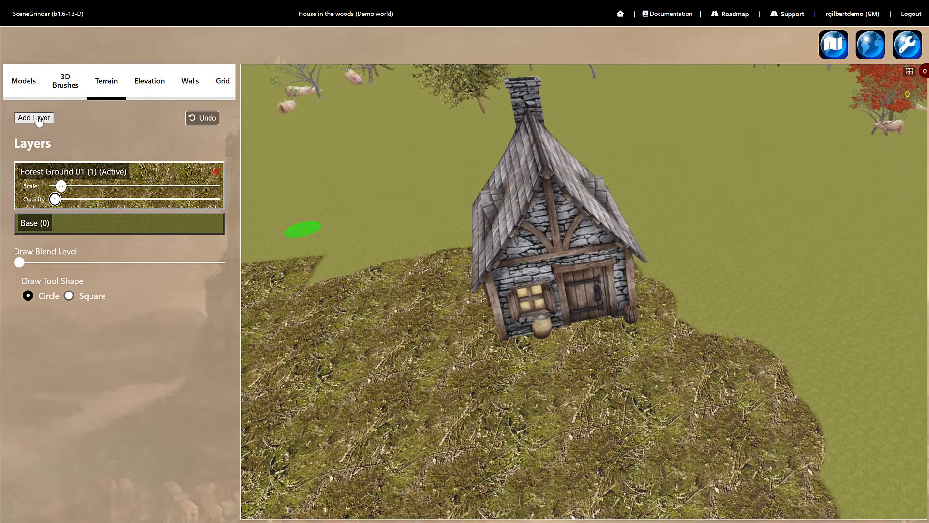
pyautogui.click(39, 119)
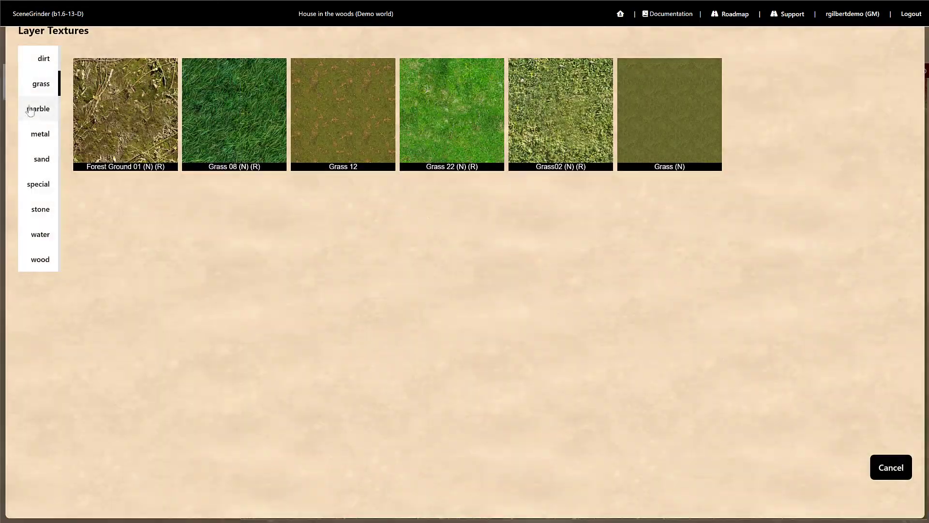
pyautogui.click(43, 61)
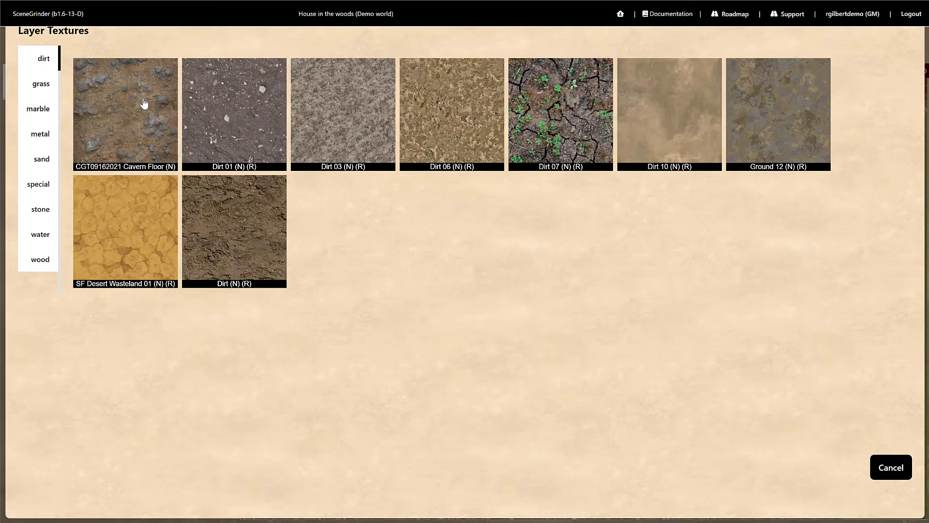
pyautogui.click(144, 103)
pyautogui.moveTo(774, 369)
pyautogui.mouseDown()
pyautogui.moveTo(795, 422)
pyautogui.moveTo(789, 402)
pyautogui.moveTo(716, 329)
pyautogui.moveTo(808, 480)
pyautogui.moveTo(669, 324)
pyautogui.moveTo(775, 477)
pyautogui.moveTo(653, 269)
pyautogui.moveTo(831, 518)
pyautogui.moveTo(803, 387)
pyautogui.moveTo(676, 310)
pyautogui.moveTo(705, 309)
pyautogui.moveTo(761, 371)
pyautogui.mouseUp()
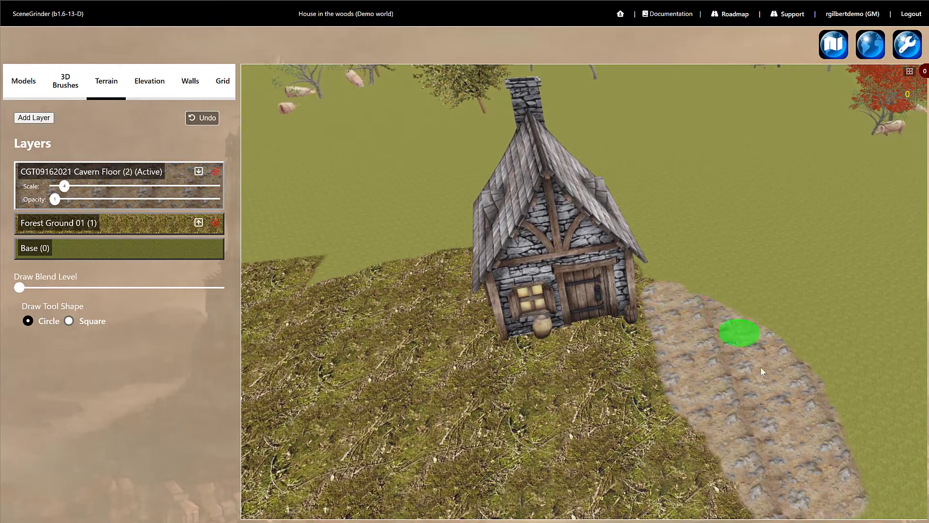
# Raise the draw blend level close to its maximum and paint soft Cavern Floor edges around the rocky patch
pyautogui.scroll(-6, 744, 408)
pyautogui.scroll(1, 762, 434)
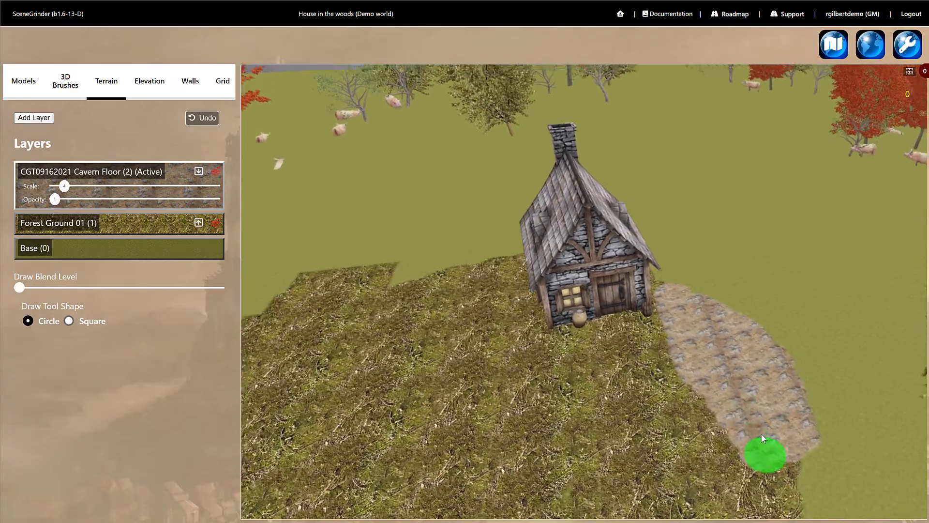
pyautogui.scroll(6, 760, 434)
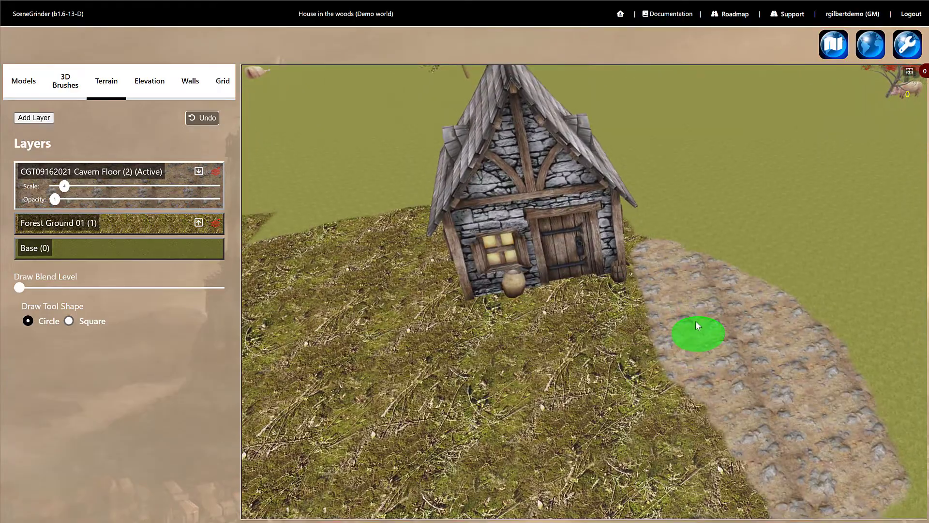
pyautogui.scroll(-2, 695, 324)
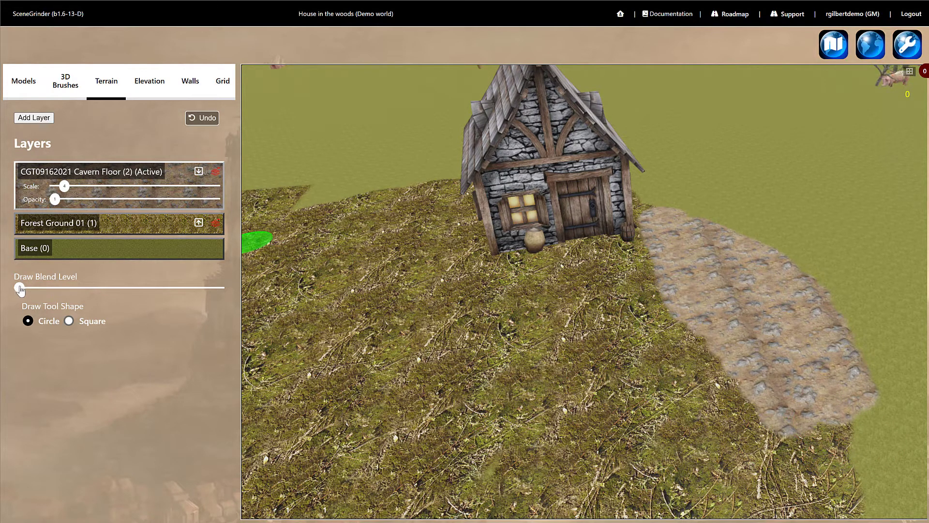
pyautogui.moveTo(19, 289); pyautogui.dragTo(183, 287)
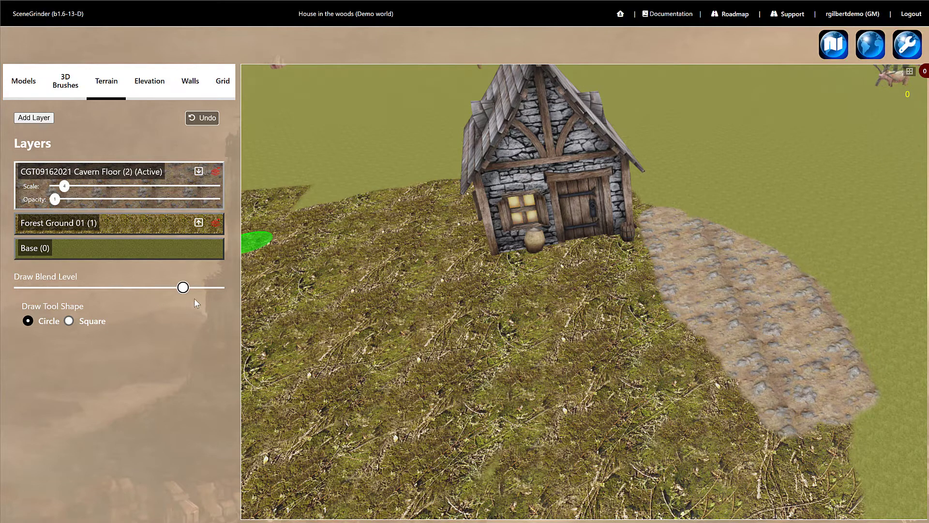
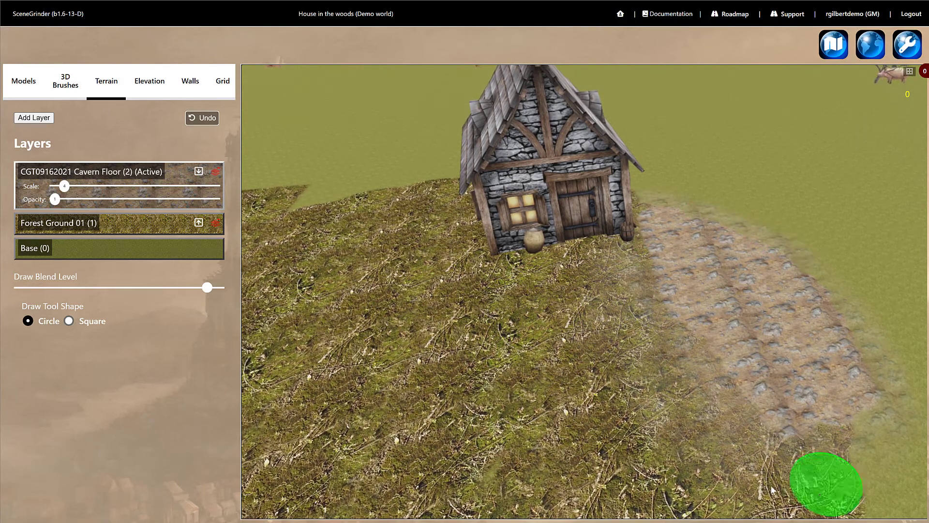
pyautogui.scroll(-1, 612, 336)
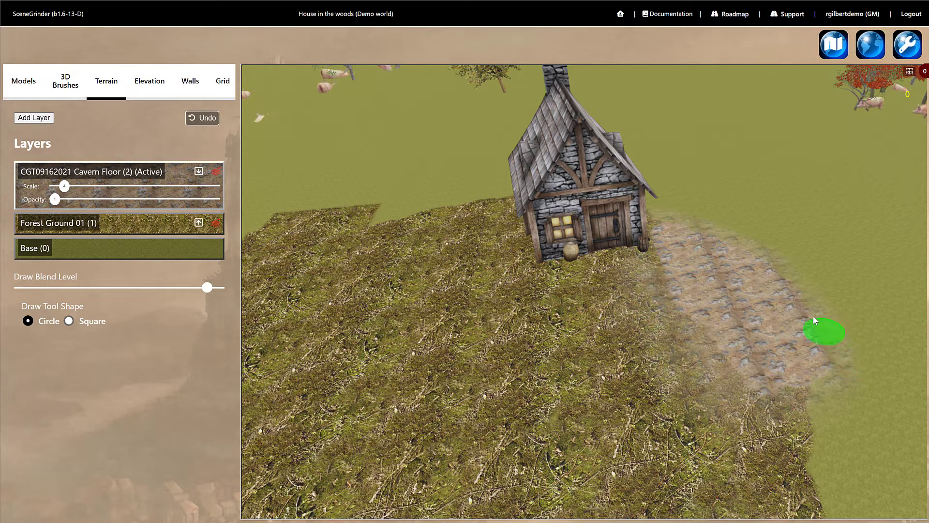
# Undo the last two blended strokes around the Cavern Floor patch
pyautogui.click(202, 121)
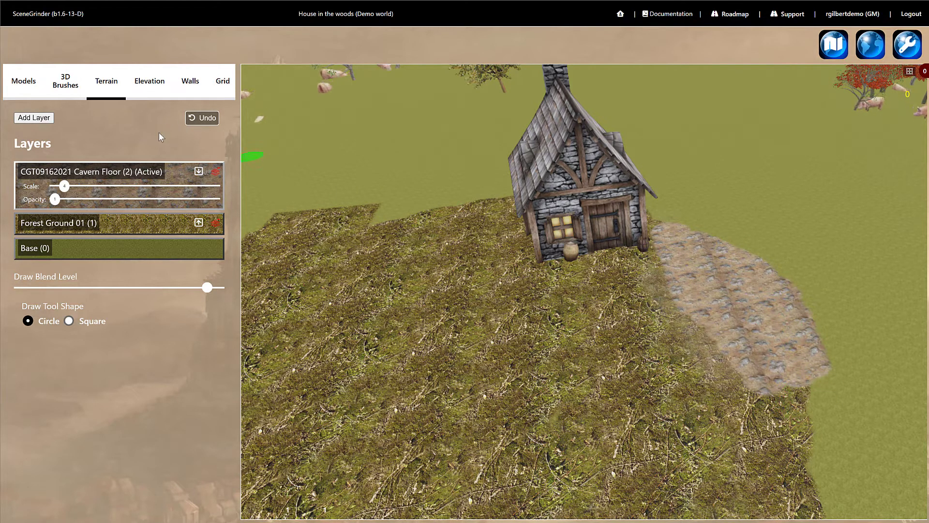
pyautogui.click(199, 126)
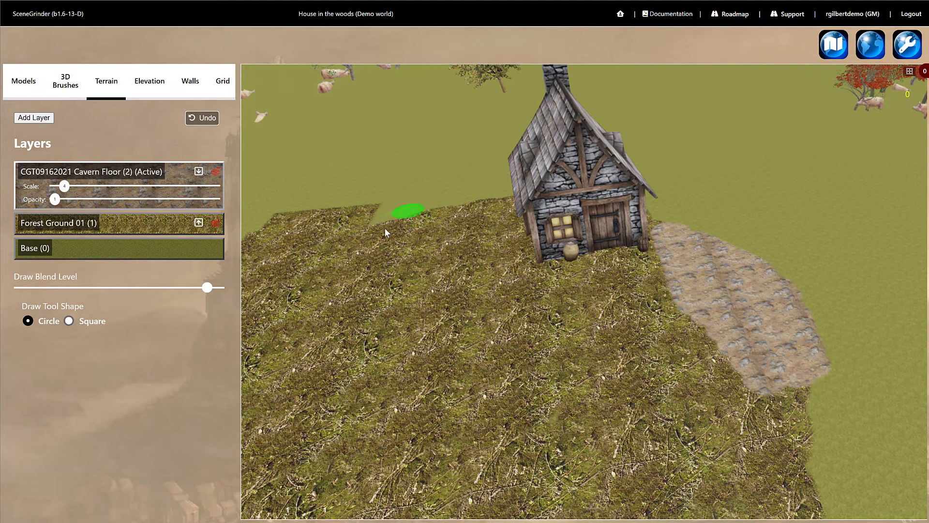
# Move the Forest Ground 01 layer above the CGT09162021 Cavern Floor layer
pyautogui.click(198, 224)
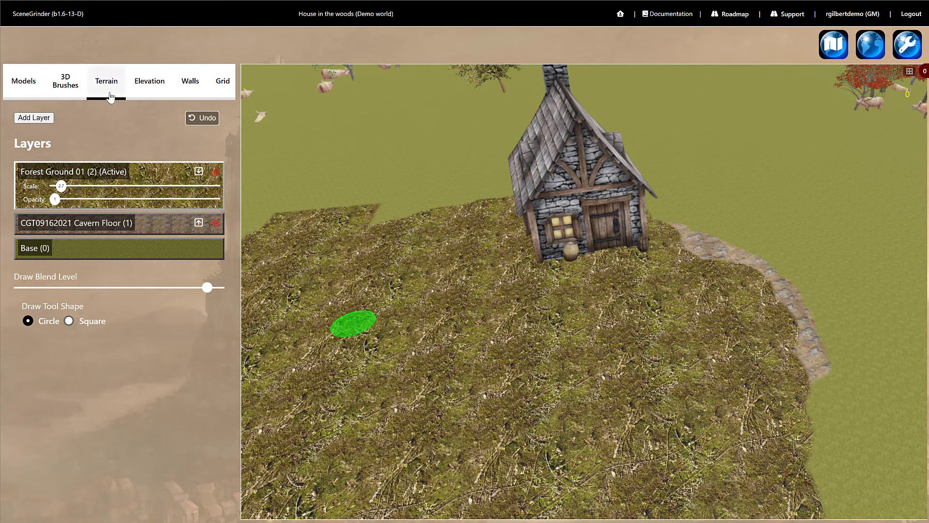
# Set the target ground height for elevation drawing to 11 and enlarge the circular brush over the forest ground
pyautogui.click(147, 85)
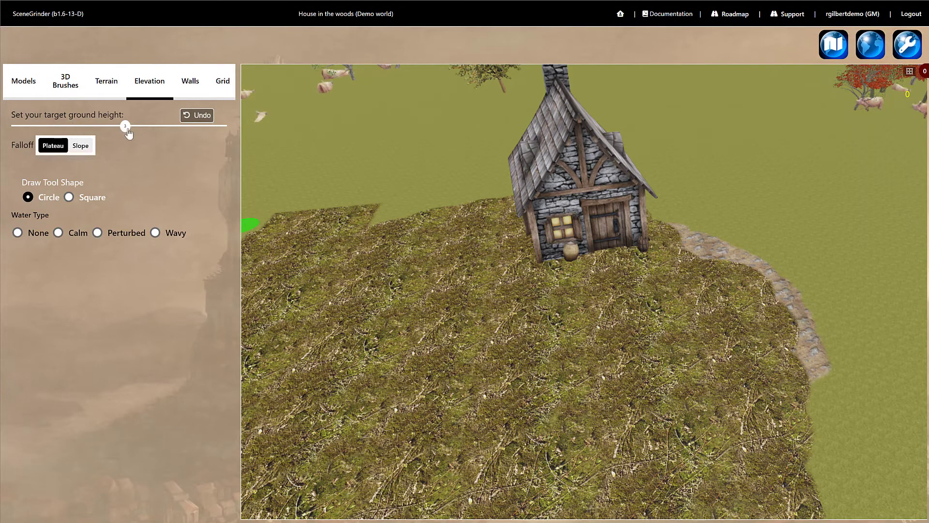
pyautogui.moveTo(128, 133); pyautogui.dragTo(146, 135)
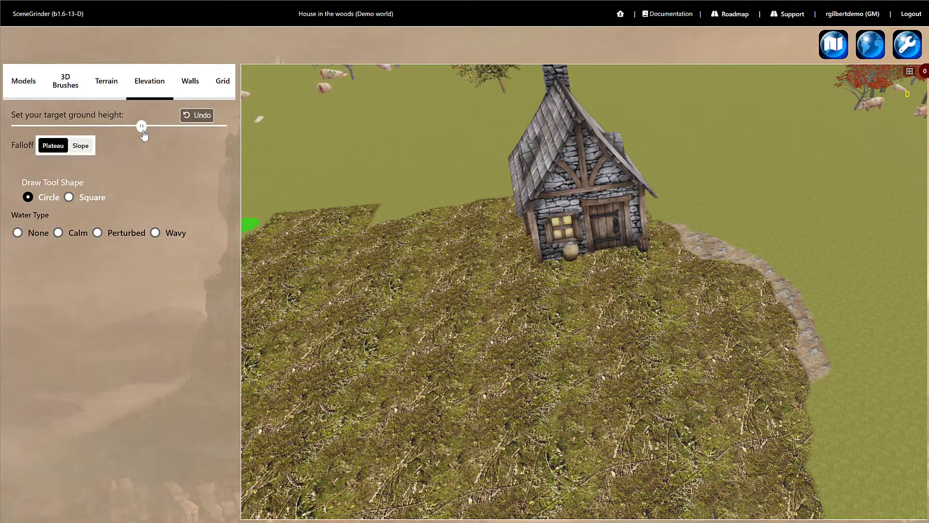
pyautogui.scroll(-5, 421, 376)
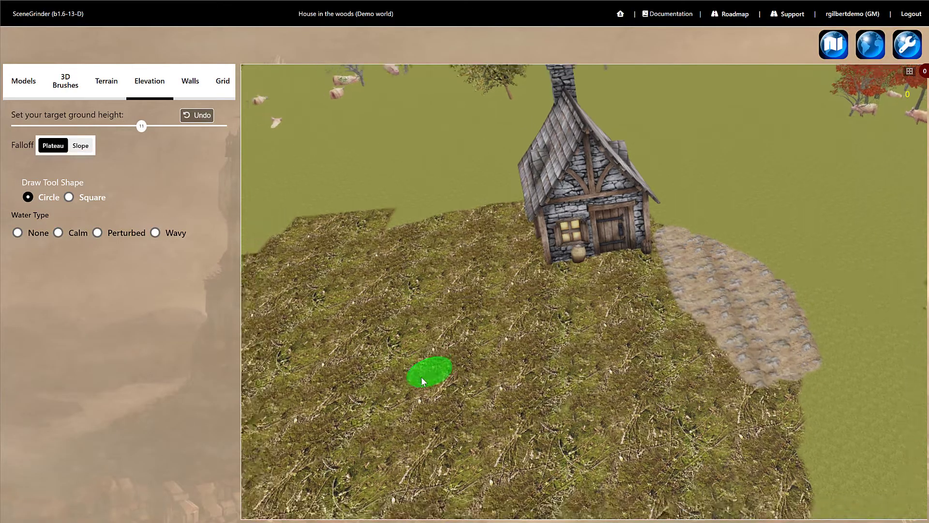
pyautogui.scroll(-3, 463, 374)
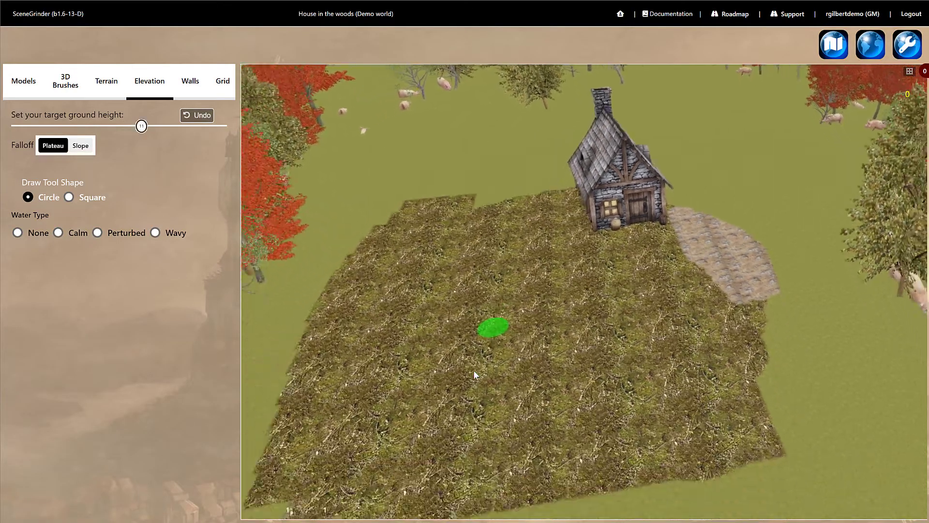
pyautogui.scroll(2, 476, 369)
pyautogui.scroll(5, 485, 364)
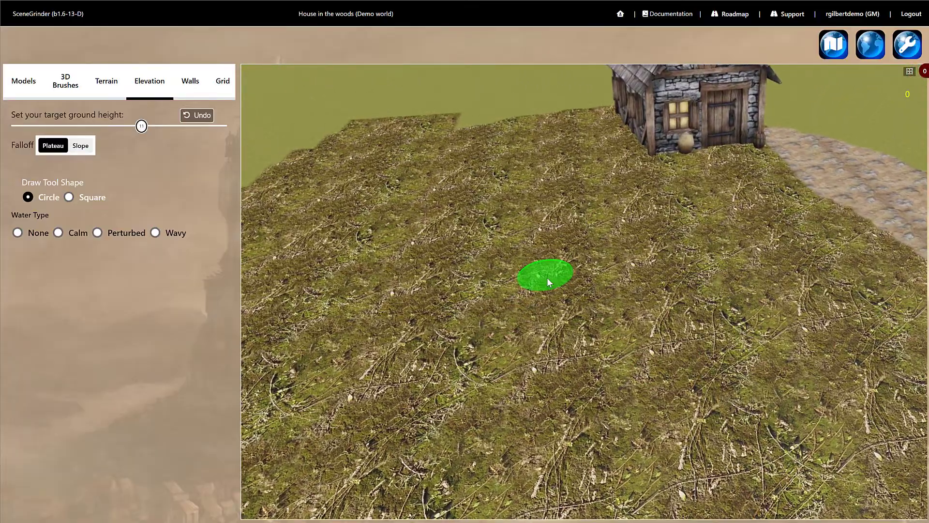
pyautogui.keyDown('shift'); pyautogui.scroll(5, 547, 277); pyautogui.keyUp('shift')
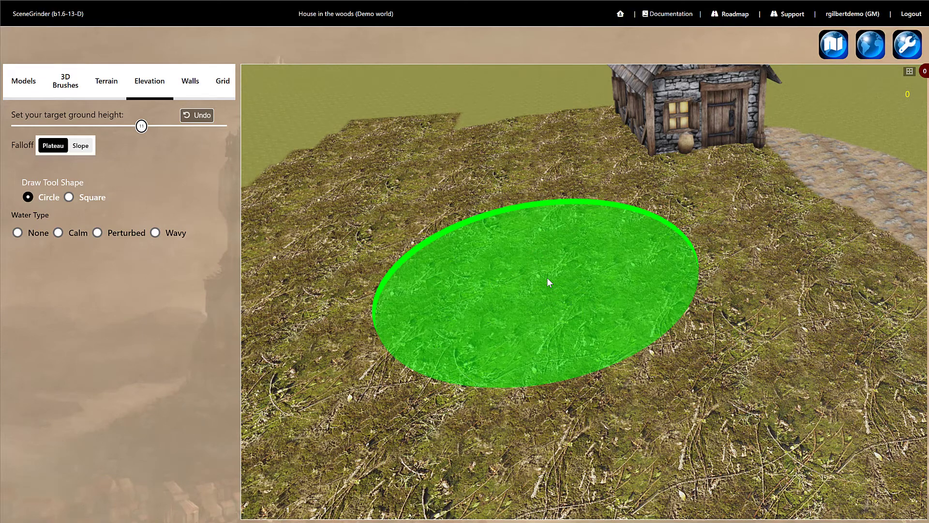
pyautogui.keyDown('shift'); pyautogui.scroll(-4, 548, 278); pyautogui.keyUp('shift')
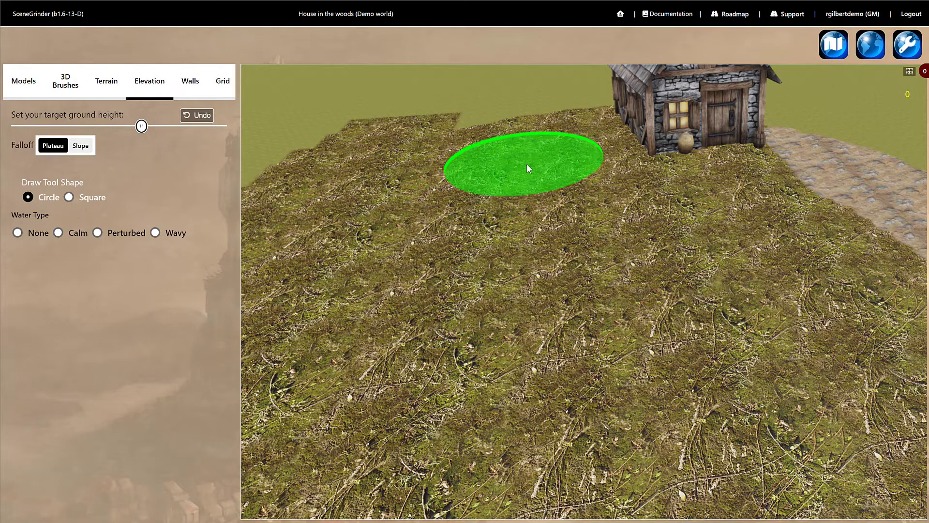
# Try raising the forest ground in front of the house with the Plateau falloff, and undo it
pyautogui.moveTo(526, 163)
pyautogui.mouseDown()
pyautogui.moveTo(543, 231)
pyautogui.moveTo(518, 214)
pyautogui.moveTo(578, 204)
pyautogui.mouseUp()
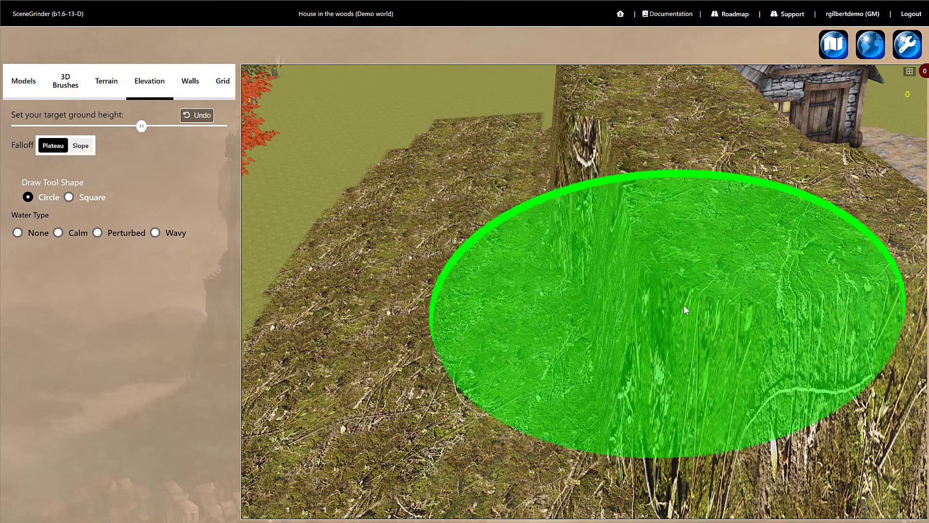
pyautogui.click(627, 250)
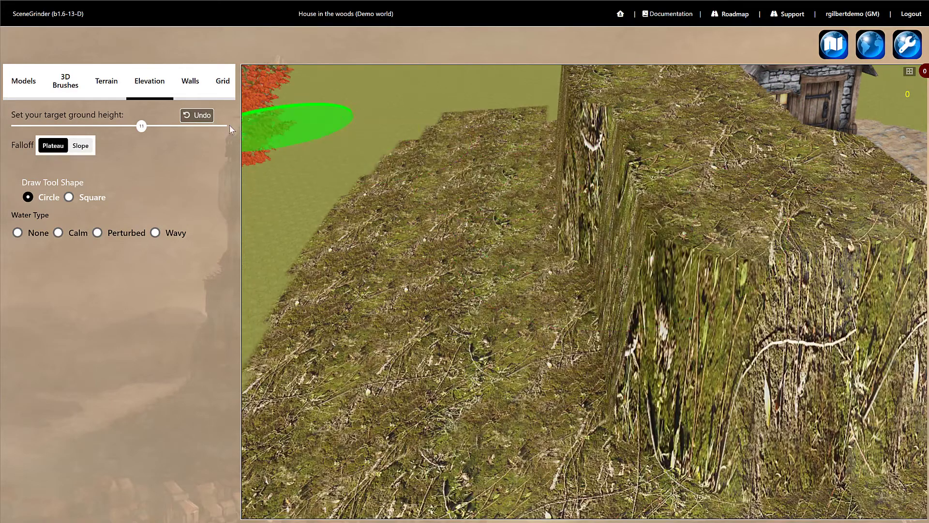
pyautogui.click(194, 117)
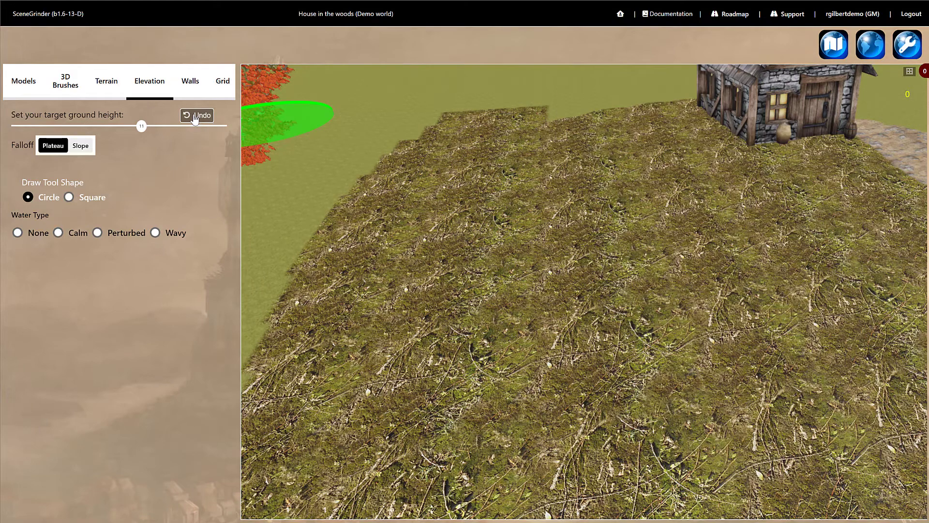
# Raise a sloped hill on the forest ground beside the house using the Slope falloff with Increase and a larger brush, undoing the last stroke
pyautogui.click(81, 146)
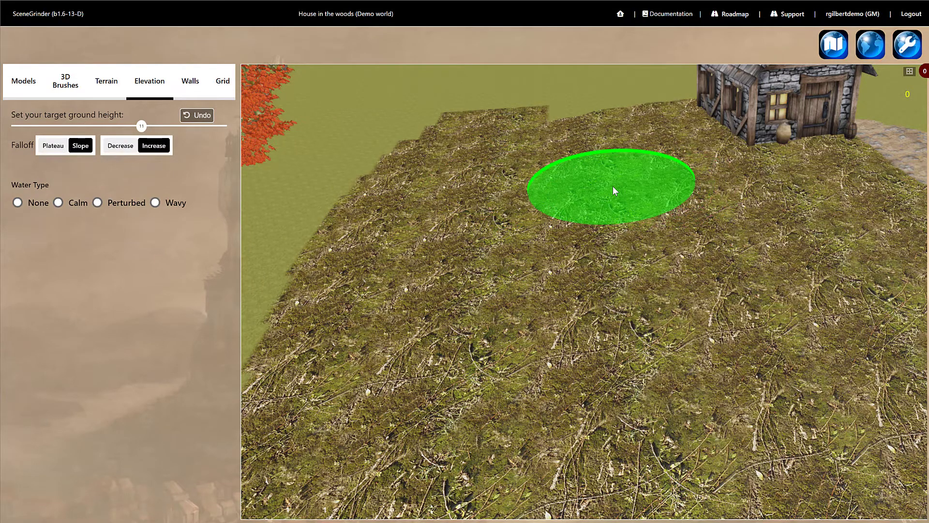
pyautogui.scroll(7, 613, 187)
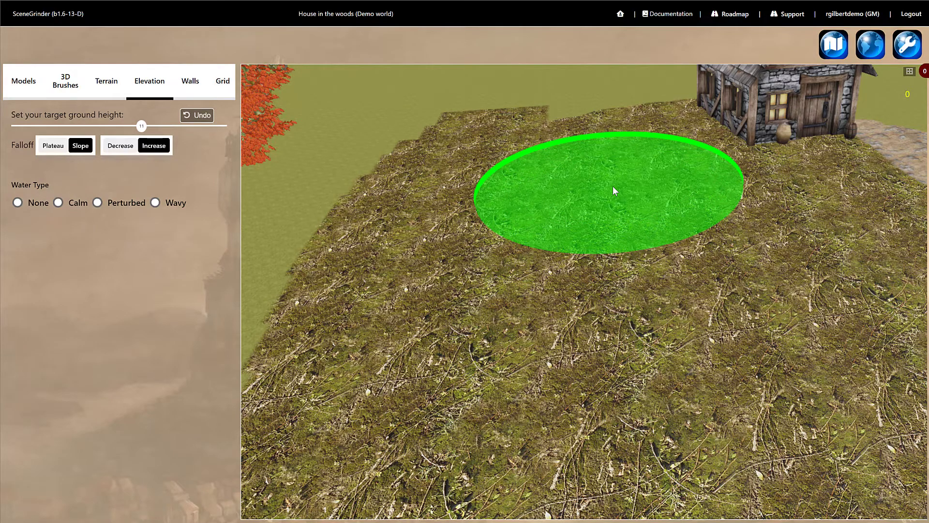
pyautogui.moveTo(612, 186)
pyautogui.mouseDown()
pyautogui.moveTo(605, 166)
pyautogui.moveTo(637, 399)
pyautogui.moveTo(650, 334)
pyautogui.moveTo(636, 222)
pyautogui.moveTo(666, 178)
pyautogui.moveTo(654, 182)
pyautogui.mouseUp()
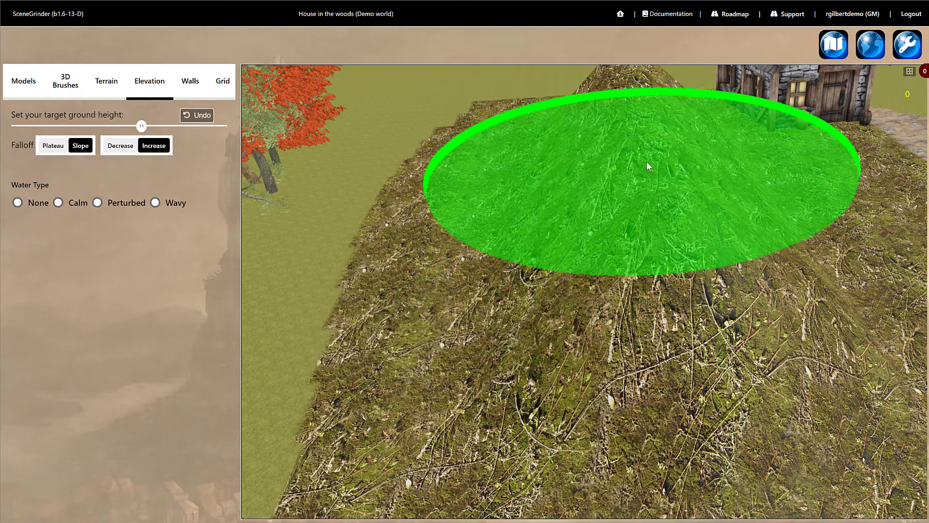
pyautogui.moveTo(655, 165)
pyautogui.mouseDown()
pyautogui.moveTo(647, 154)
pyautogui.moveTo(660, 181)
pyautogui.moveTo(655, 215)
pyautogui.moveTo(660, 181)
pyautogui.moveTo(673, 173)
pyautogui.moveTo(666, 165)
pyautogui.moveTo(669, 173)
pyautogui.mouseUp()
pyautogui.click(188, 119)
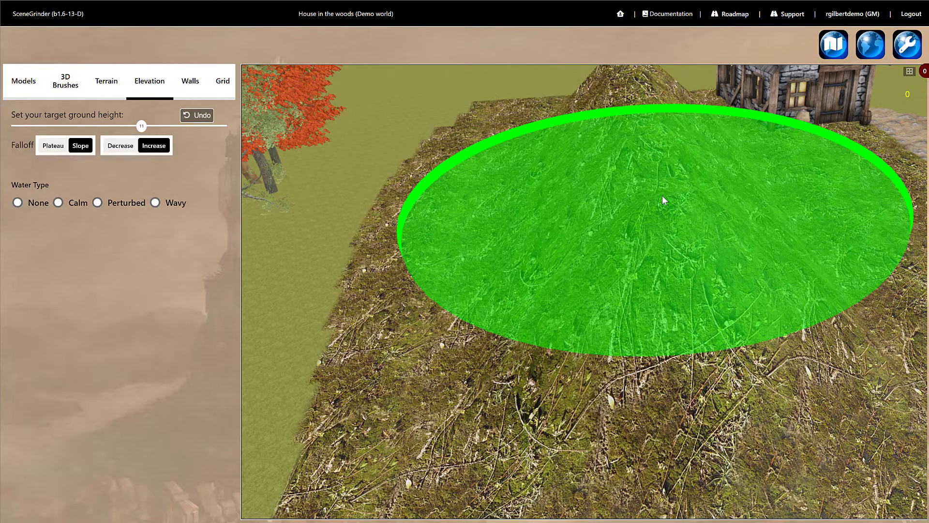
# Dig a wide sloped basin along the forest ground's front edge with a smaller brush, Slope falloff set to Decrease and target height -10
pyautogui.scroll(-10, 663, 196)
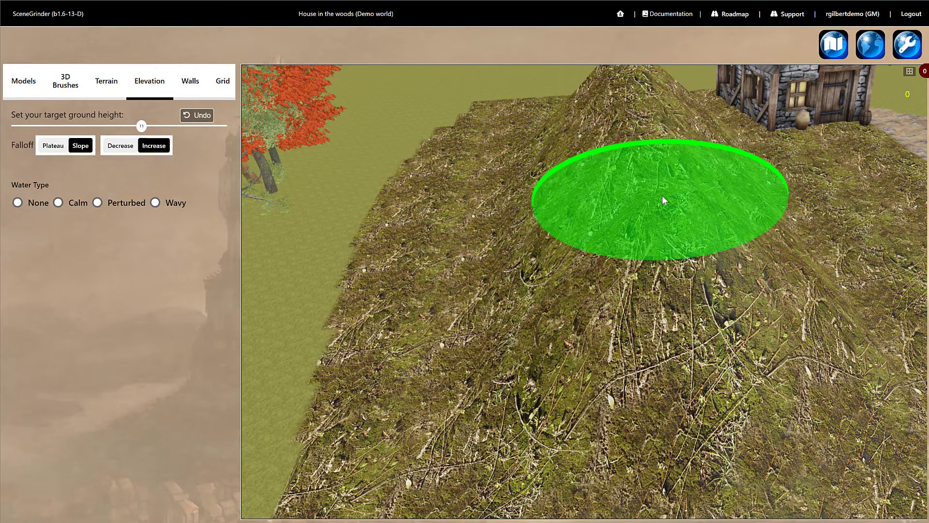
pyautogui.scroll(-3, 662, 196)
pyautogui.press('s')
pyautogui.press('d')
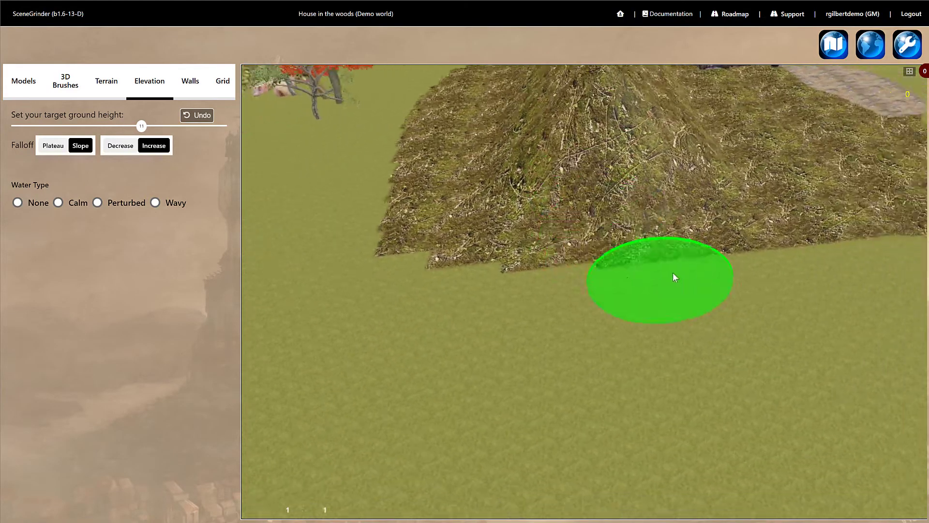
pyautogui.press('s')
pyautogui.press('d')
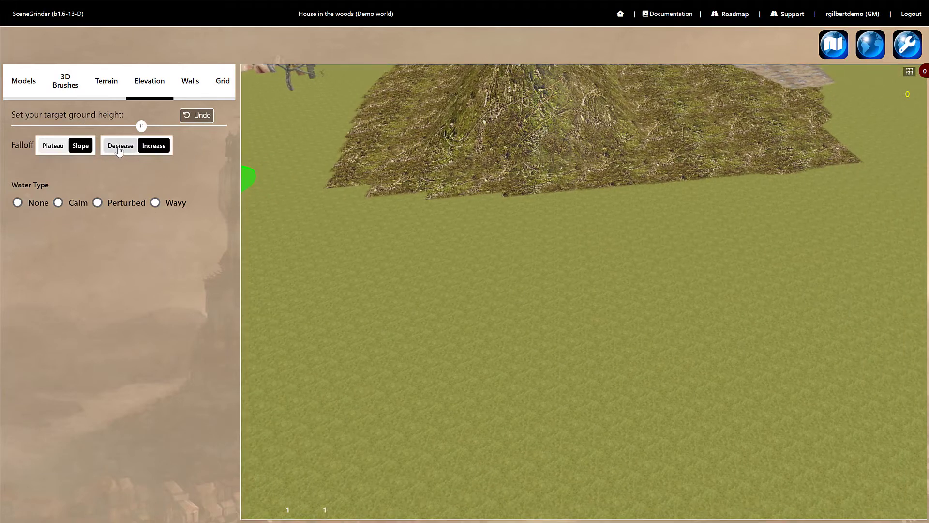
pyautogui.click(119, 148)
pyautogui.press('w')
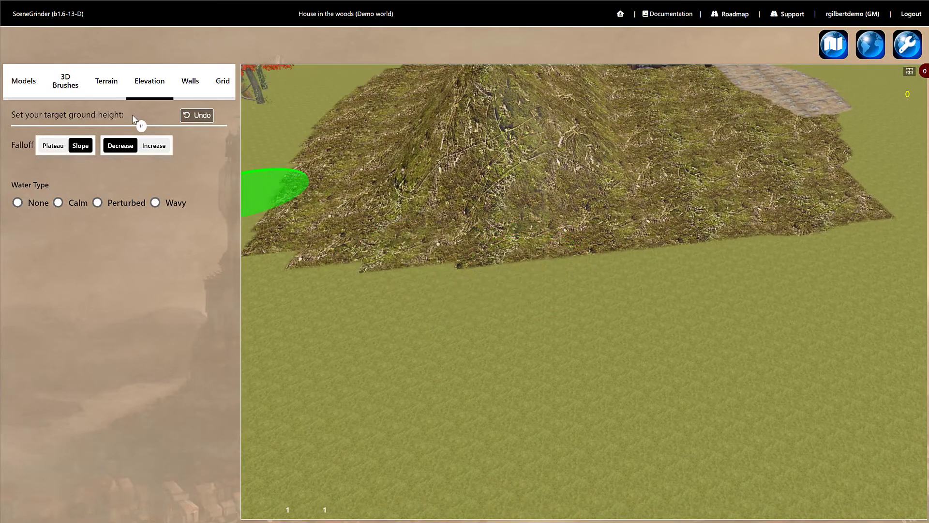
pyautogui.moveTo(143, 132); pyautogui.dragTo(100, 131)
pyautogui.moveTo(453, 277)
pyautogui.mouseDown()
pyautogui.moveTo(353, 322)
pyautogui.moveTo(426, 396)
pyautogui.moveTo(722, 453)
pyautogui.moveTo(818, 298)
pyautogui.moveTo(675, 304)
pyautogui.moveTo(454, 344)
pyautogui.moveTo(789, 326)
pyautogui.moveTo(617, 399)
pyautogui.moveTo(506, 408)
pyautogui.moveTo(522, 349)
pyautogui.moveTo(566, 363)
pyautogui.moveTo(759, 322)
pyautogui.moveTo(724, 379)
pyautogui.moveTo(436, 382)
pyautogui.moveTo(652, 273)
pyautogui.moveTo(783, 243)
pyautogui.moveTo(794, 290)
pyautogui.moveTo(605, 406)
pyautogui.moveTo(571, 392)
pyautogui.moveTo(695, 334)
pyautogui.moveTo(510, 292)
pyautogui.moveTo(626, 289)
pyautogui.mouseUp()
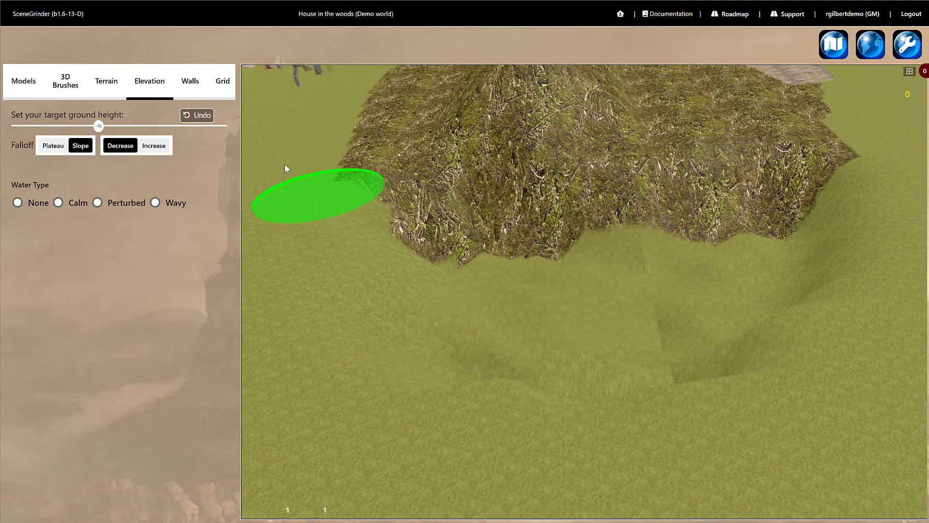
# Add a terrain layer with the water texture Water 03 and paint it over the basin with the draw blend level at its minimum
pyautogui.click(101, 84)
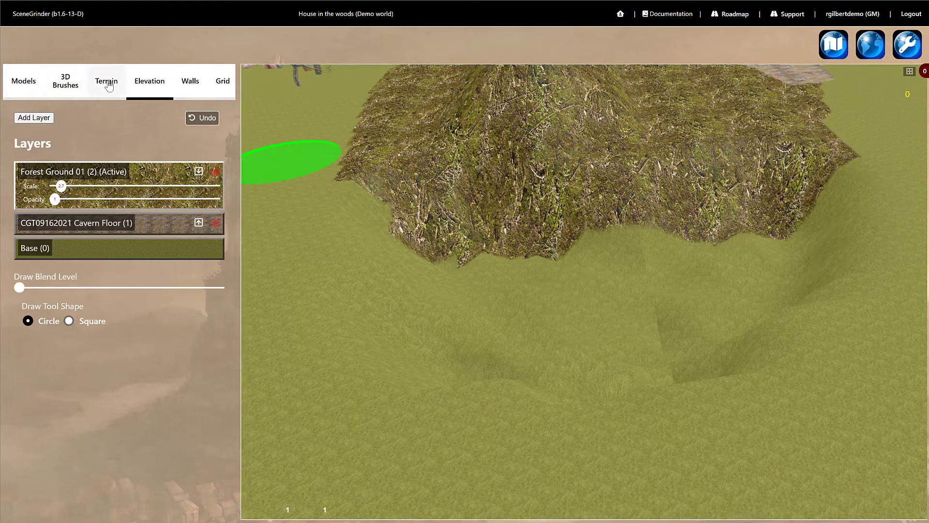
pyautogui.click(34, 119)
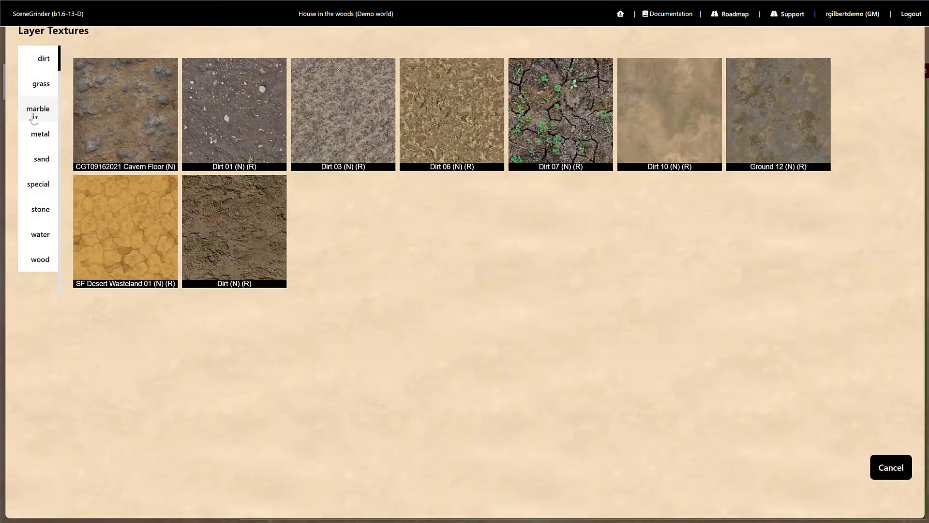
pyautogui.click(41, 235)
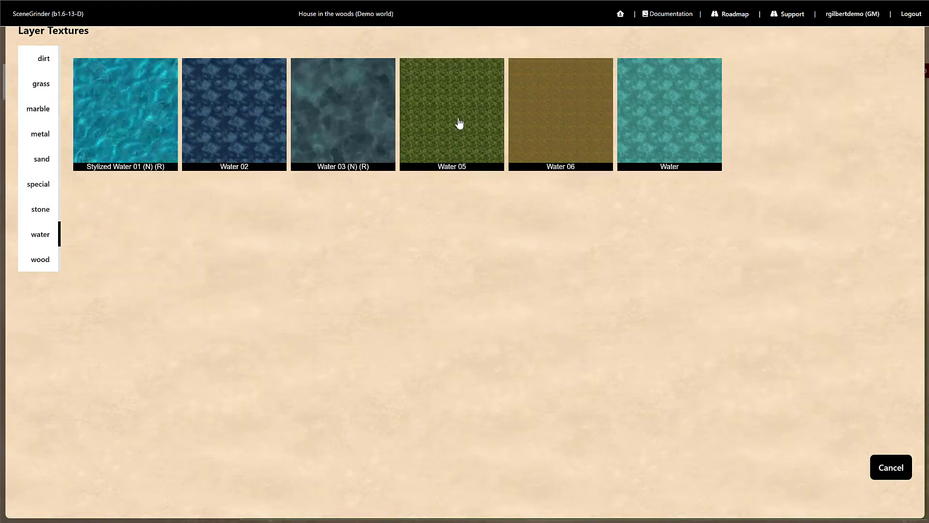
pyautogui.click(349, 125)
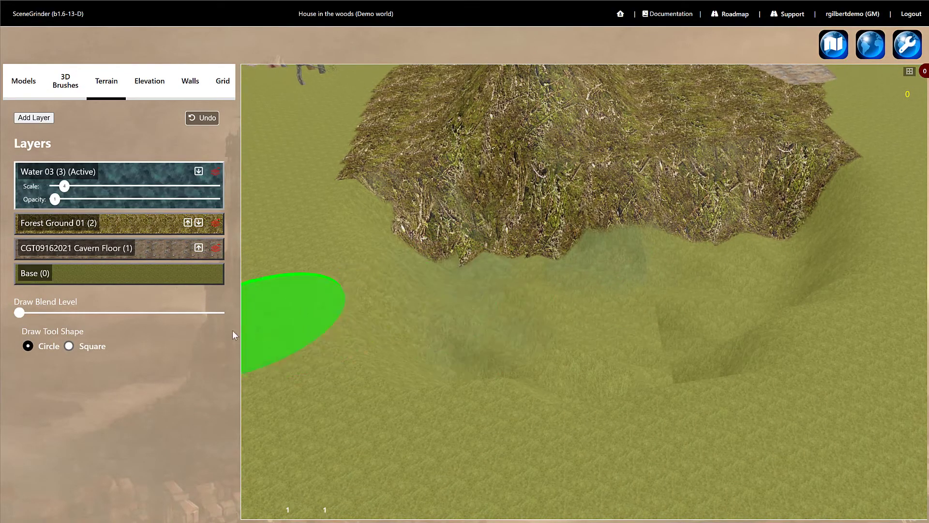
pyautogui.moveTo(32, 315); pyautogui.dragTo(17, 314)
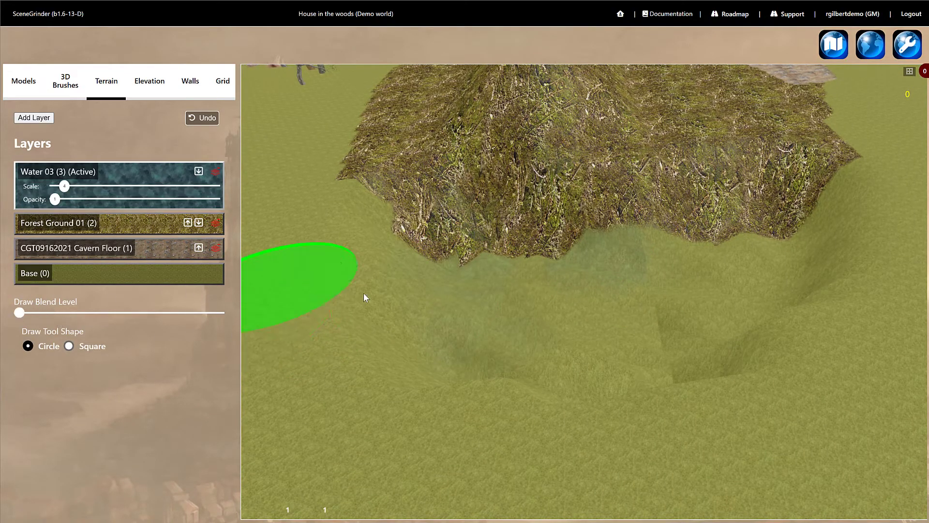
pyautogui.moveTo(490, 281)
pyautogui.mouseDown()
pyautogui.moveTo(508, 346)
pyautogui.moveTo(745, 345)
pyautogui.moveTo(820, 216)
pyautogui.moveTo(694, 254)
pyautogui.moveTo(530, 275)
pyautogui.moveTo(681, 298)
pyautogui.moveTo(536, 307)
pyautogui.moveTo(437, 243)
pyautogui.moveTo(426, 303)
pyautogui.moveTo(549, 341)
pyautogui.moveTo(762, 323)
pyautogui.moveTo(818, 284)
pyautogui.moveTo(450, 249)
pyautogui.mouseUp()
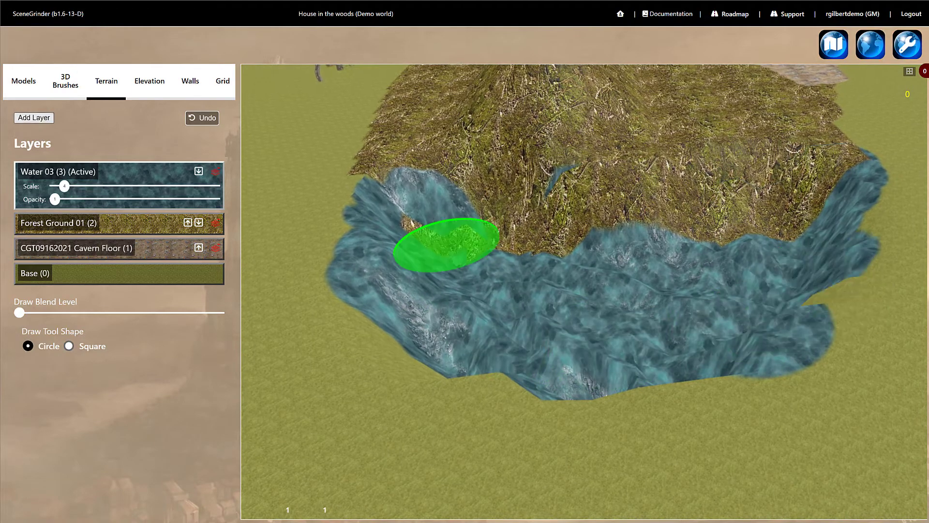
# Add Calm water to the scene, try water levels down to -5, and settle on -3 so it fills only the basin
pyautogui.click(149, 88)
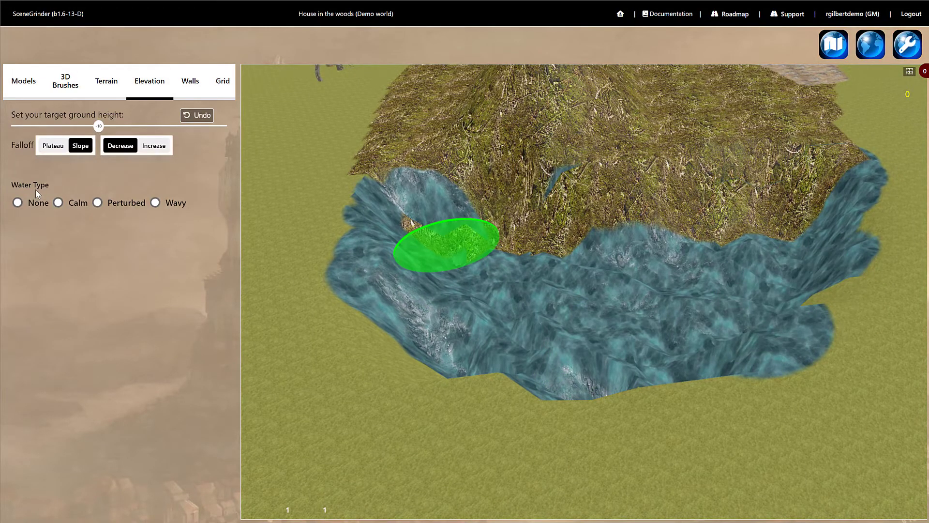
pyautogui.click(58, 203)
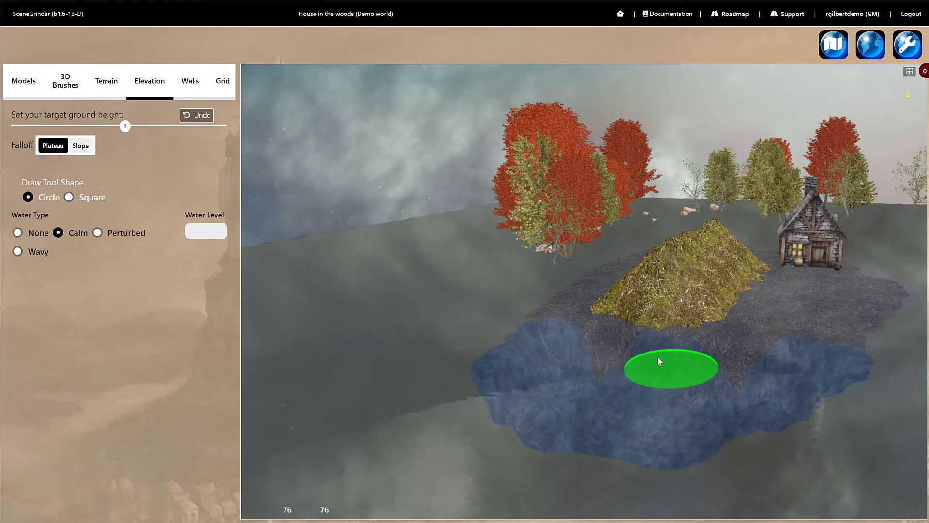
pyautogui.click(194, 231)
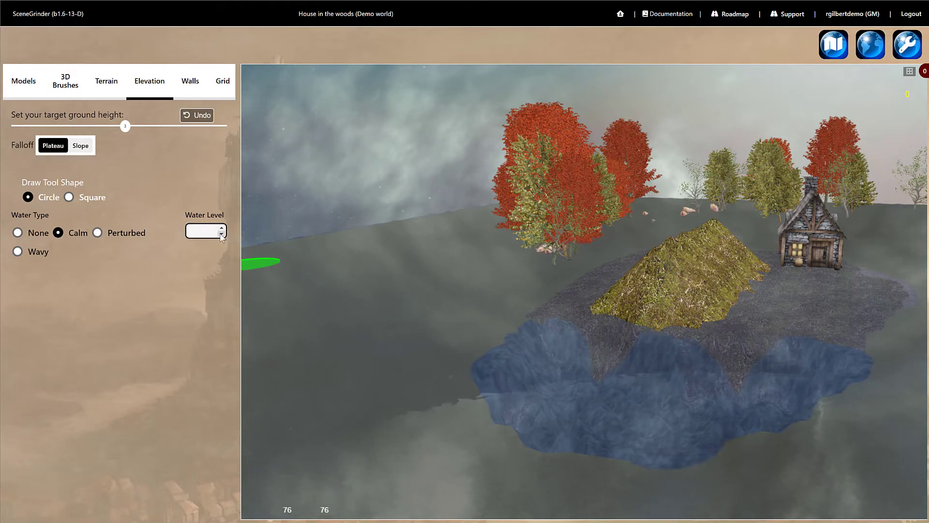
pyautogui.click(221, 234)
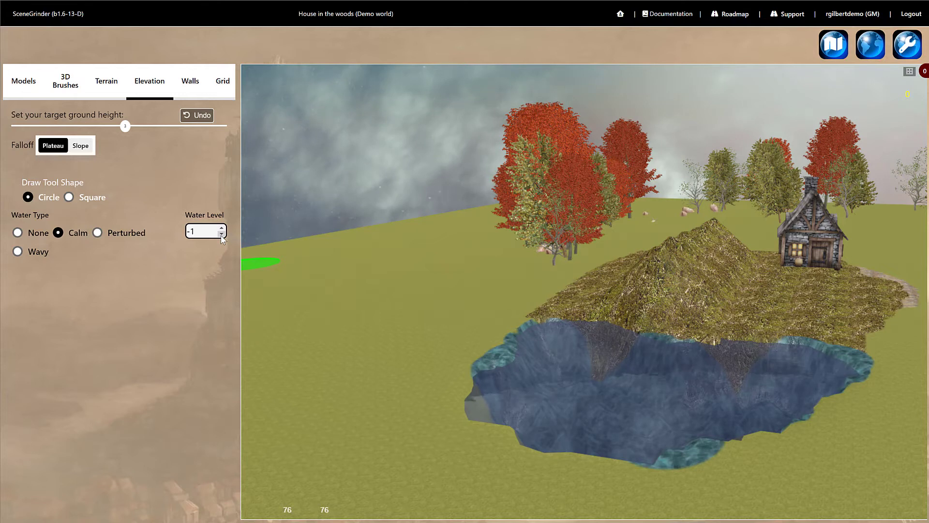
pyautogui.click(221, 234)
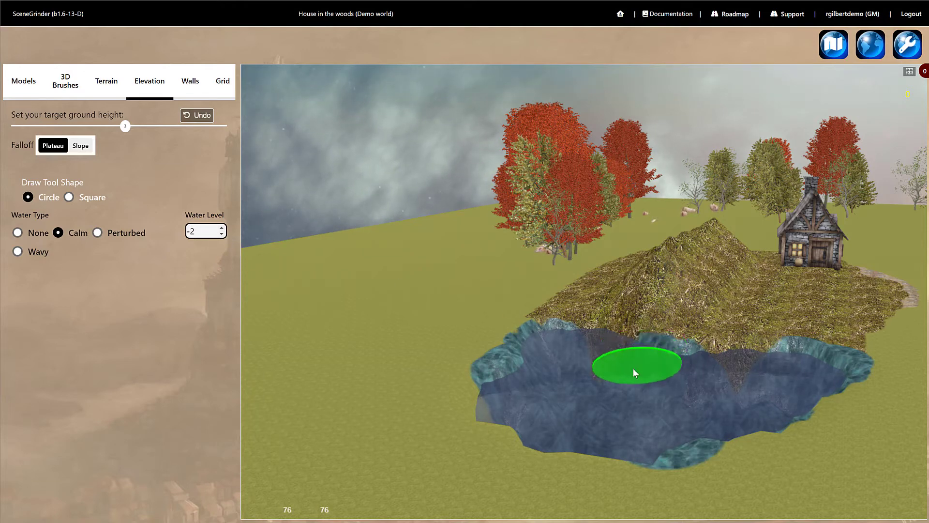
pyautogui.click(221, 234)
pyautogui.click(222, 235)
pyautogui.click(221, 234)
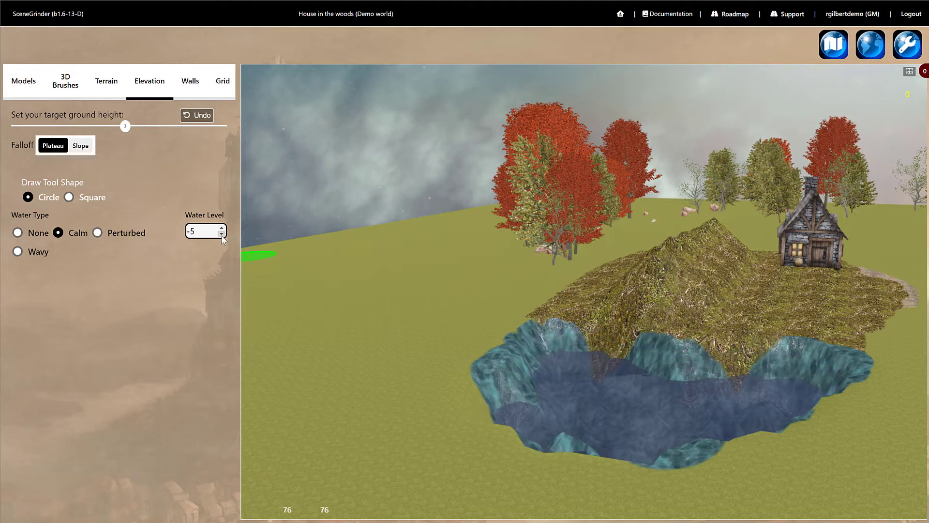
pyautogui.click(222, 228)
pyautogui.click(222, 228)
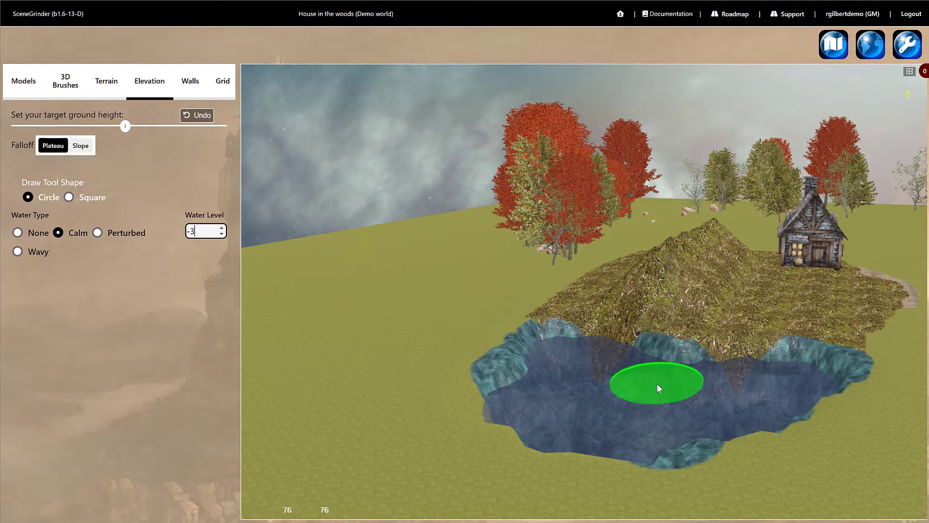
pyautogui.click(654, 263)
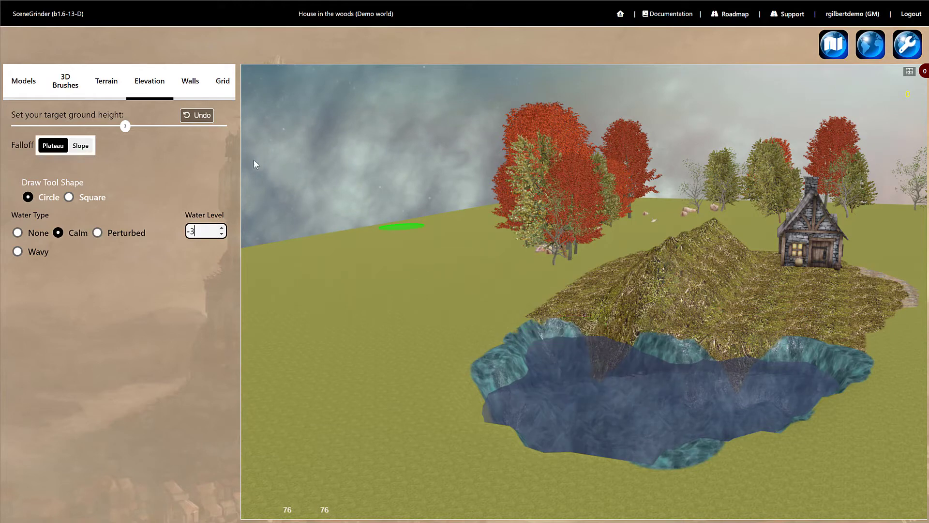
# Try larger grid sizes for the map, then return the grid size to 20
pyautogui.click(223, 86)
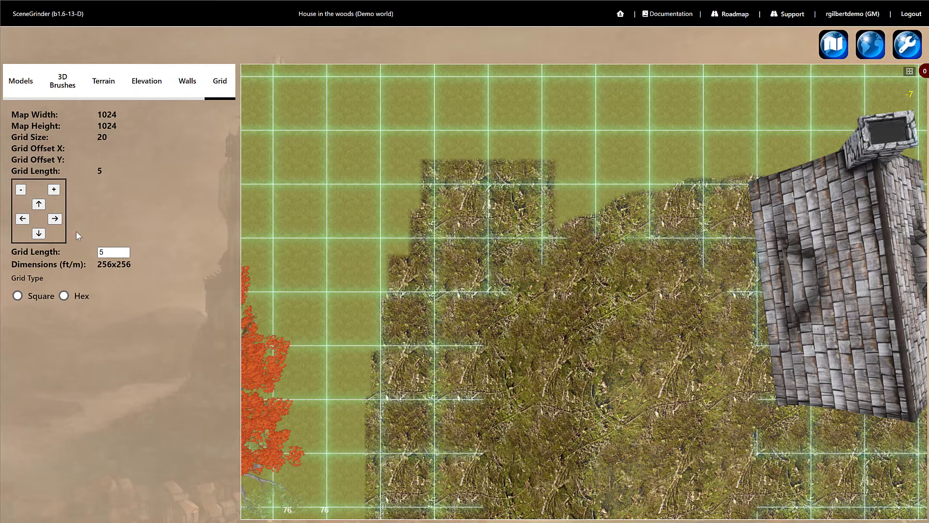
pyautogui.click(110, 252)
pyautogui.click(54, 189)
pyautogui.click(53, 189)
pyautogui.click(54, 189)
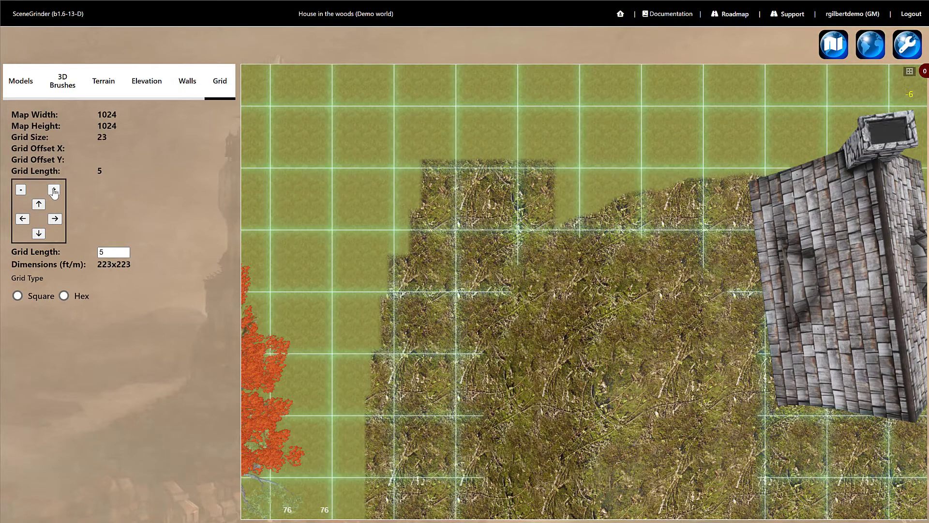
pyautogui.click(53, 189)
pyautogui.click(53, 189)
pyautogui.click(53, 189)
pyautogui.click(54, 189)
pyautogui.click(21, 189)
pyautogui.click(20, 190)
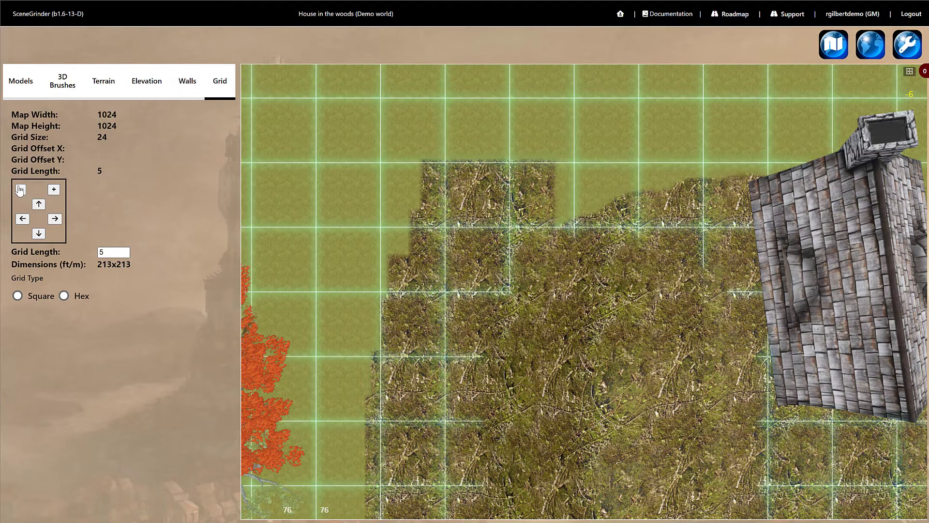
pyautogui.click(20, 189)
pyautogui.click(20, 189)
pyautogui.click(20, 189)
pyautogui.click(21, 189)
pyautogui.click(21, 189)
pyautogui.click(20, 189)
pyautogui.click(21, 189)
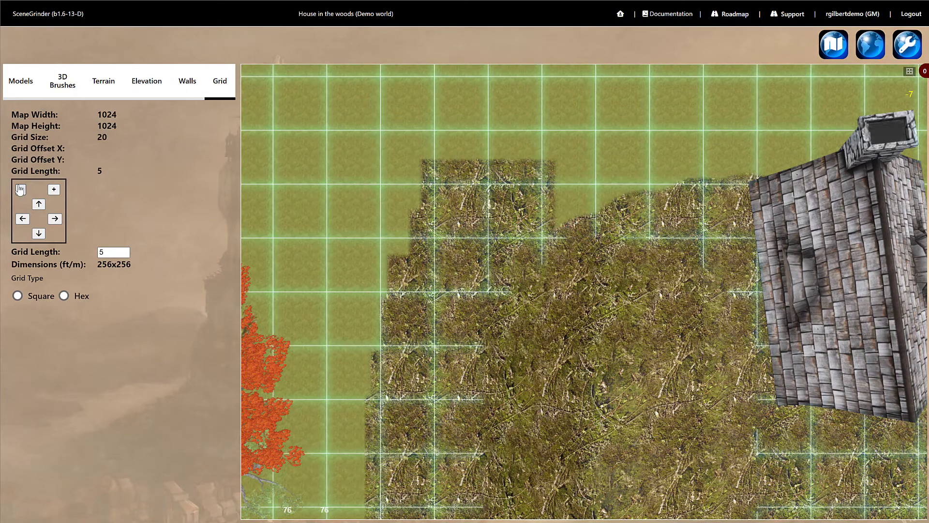
# Try a grid length of 6 and restore it to 5, then preview the Hex grid type and settle on Square
pyautogui.click(124, 250)
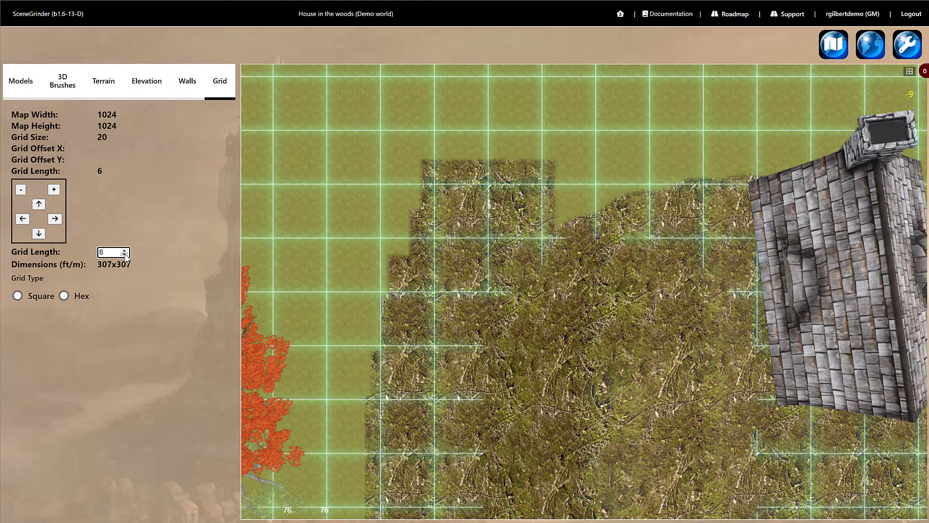
pyautogui.click(125, 254)
pyautogui.click(17, 296)
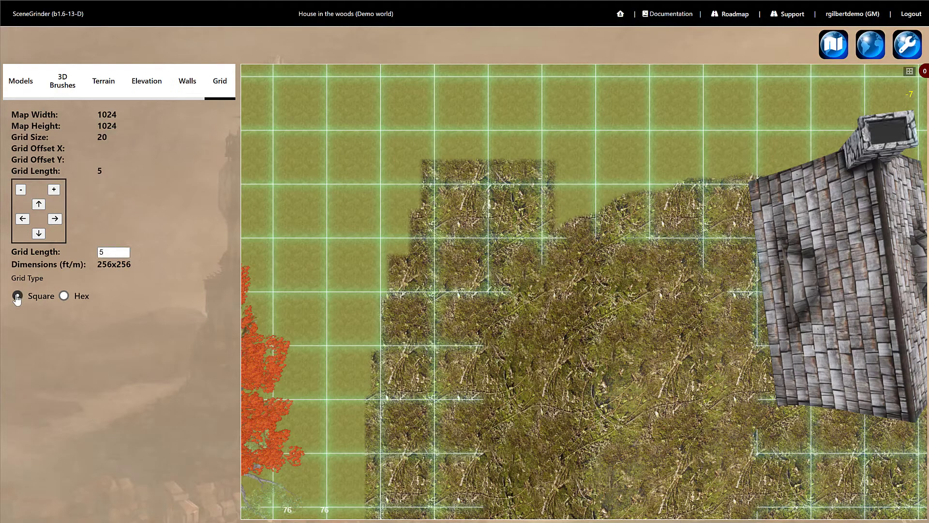
pyautogui.click(65, 296)
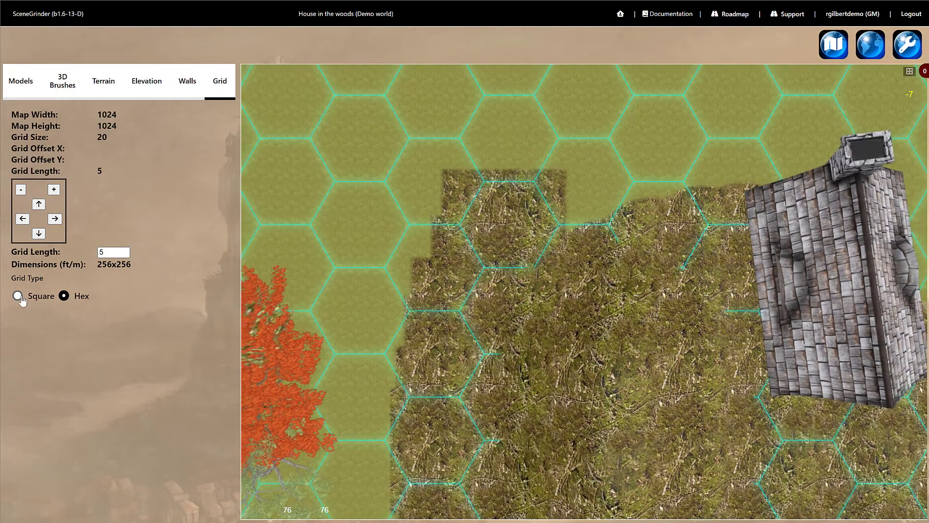
pyautogui.click(18, 297)
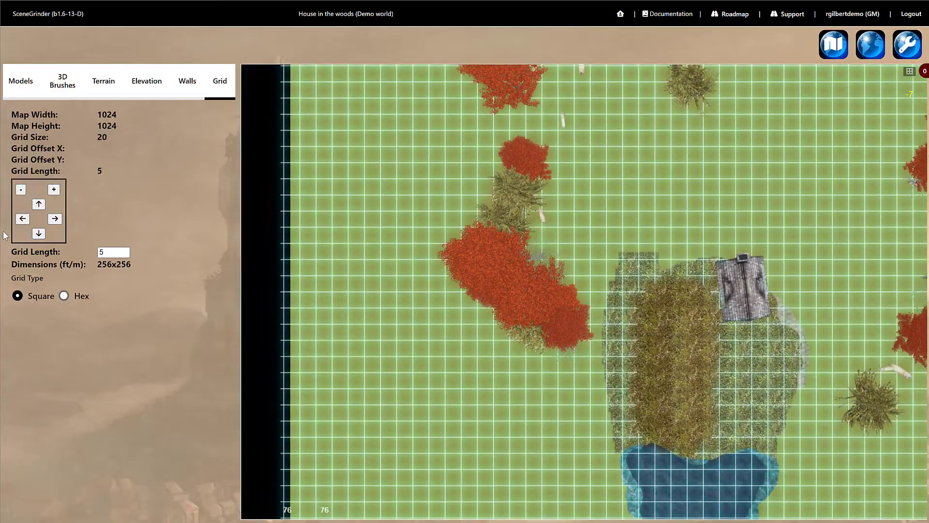
# Shift the map grid to a Grid Offset X of 8 and a Grid Offset Y of 3.5
pyautogui.click(54, 219)
pyautogui.click(54, 219)
pyautogui.click(54, 218)
pyautogui.click(54, 218)
pyautogui.click(54, 219)
pyautogui.click(54, 218)
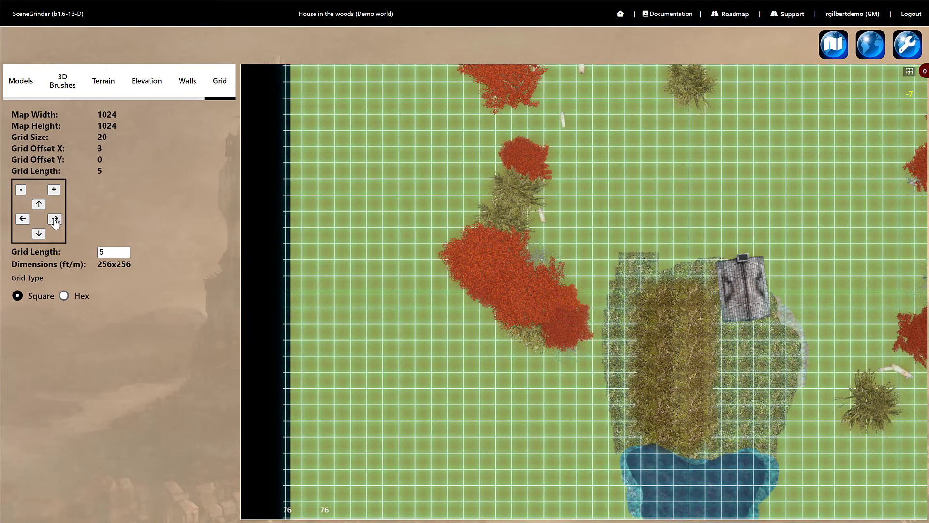
pyautogui.click(54, 219)
pyautogui.click(54, 219)
pyautogui.click(54, 219)
pyautogui.click(39, 203)
pyautogui.click(38, 204)
pyautogui.click(39, 204)
pyautogui.click(39, 204)
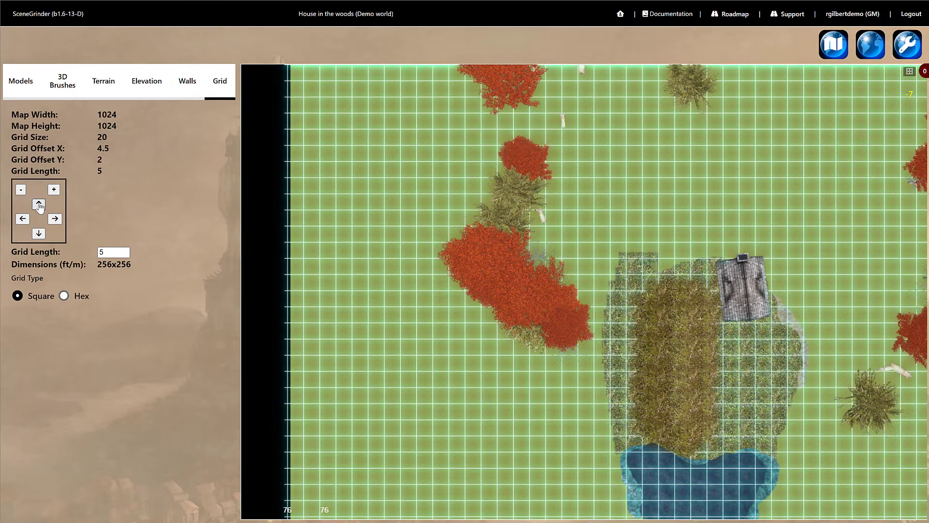
pyautogui.click(39, 204)
pyautogui.click(39, 204)
pyautogui.click(55, 218)
pyautogui.click(55, 219)
pyautogui.click(55, 219)
pyautogui.click(55, 219)
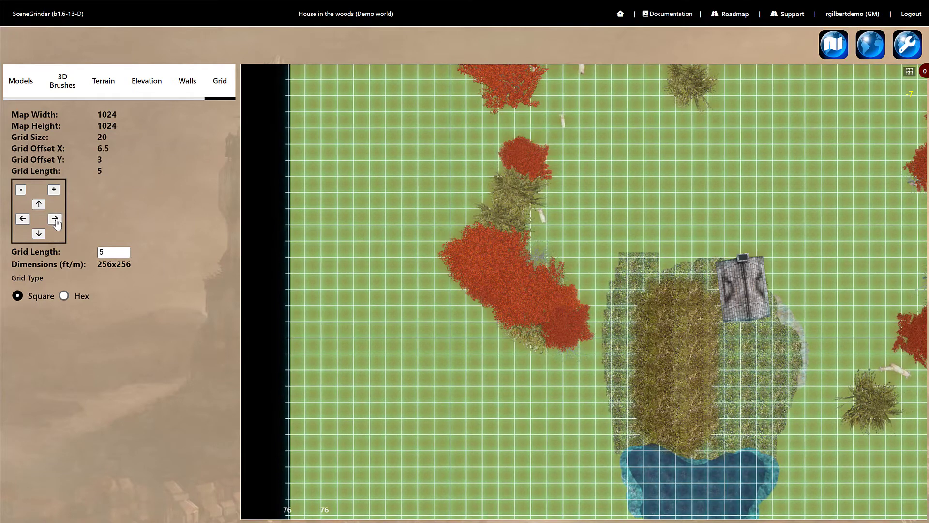
pyautogui.click(54, 218)
pyautogui.click(54, 219)
pyautogui.click(54, 218)
pyautogui.click(39, 204)
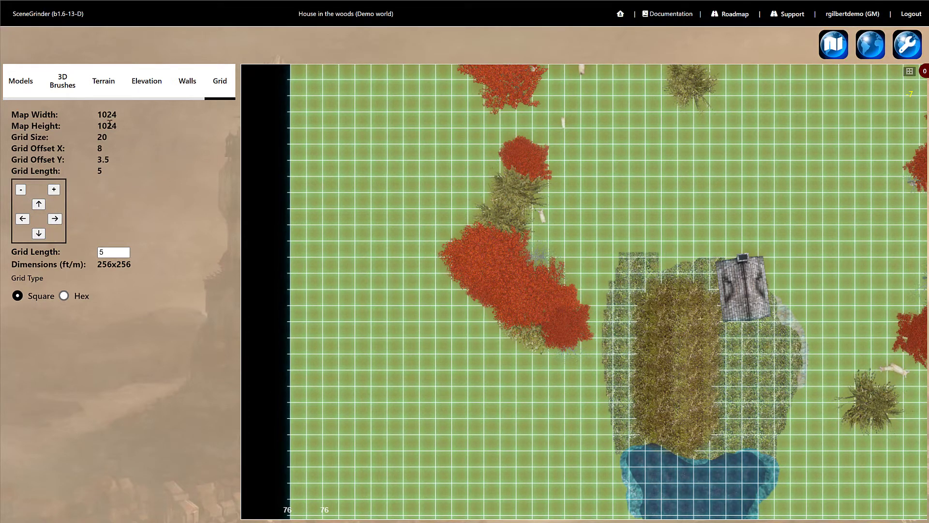
pyautogui.moveTo(126, 124); pyautogui.dragTo(15, 121)
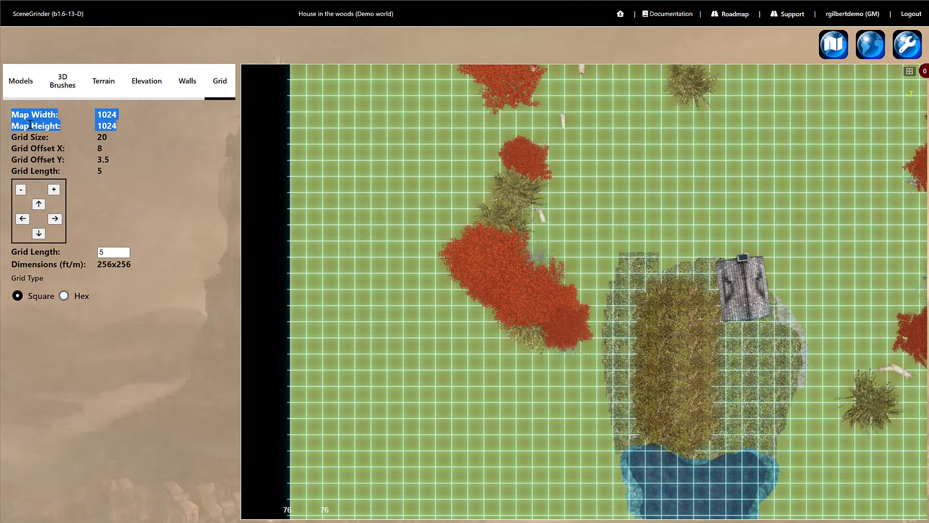
pyautogui.click(108, 130)
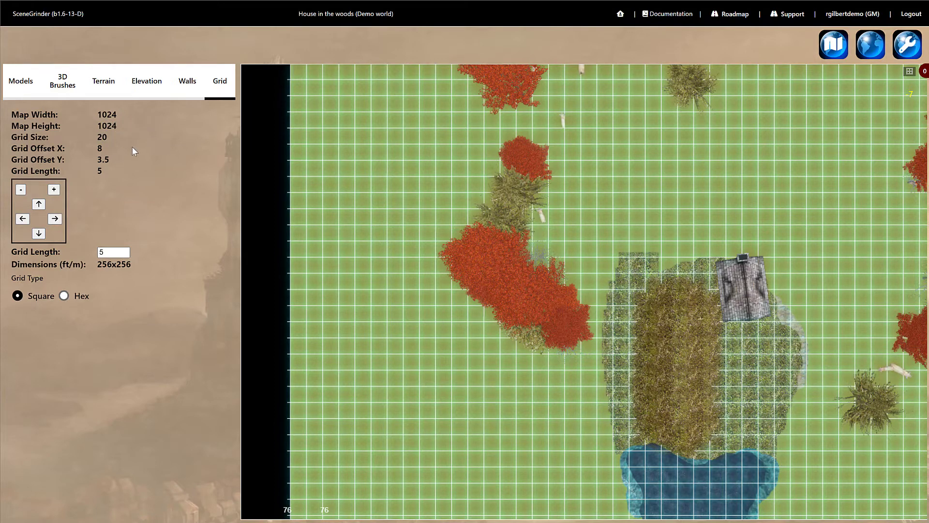
# Draw an interactive open, curved wall of six sections with the rough grey rock texture on the empty grass beyond the trees and pond
pyautogui.click(187, 81)
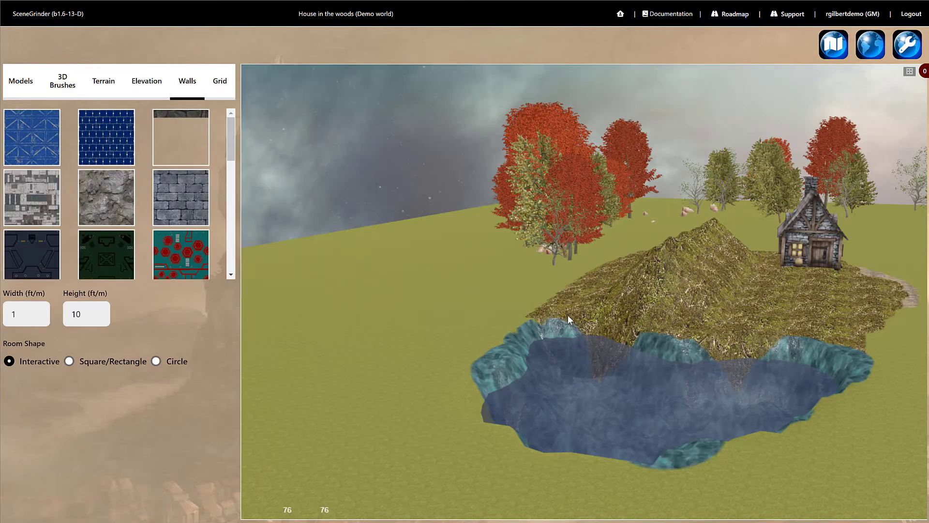
pyautogui.press('a')
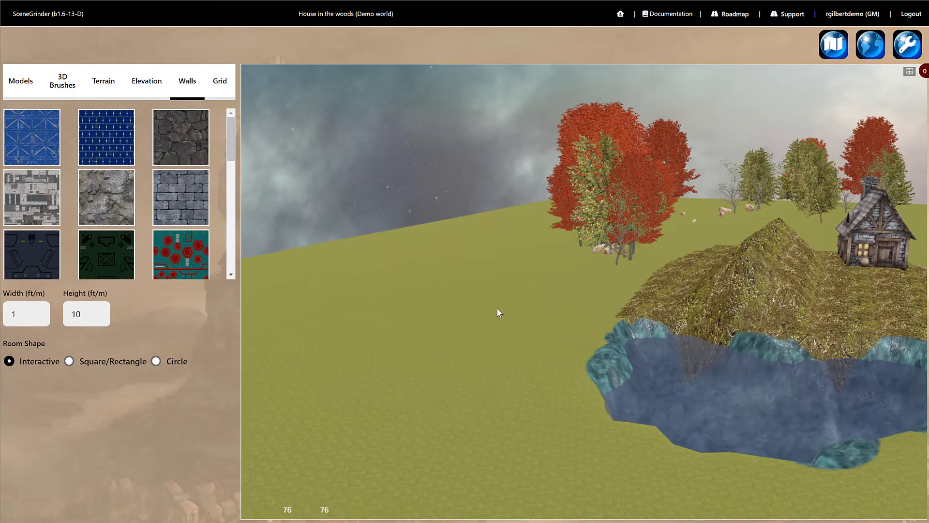
pyautogui.moveTo(560, 326); pyautogui.dragTo(565, 338)
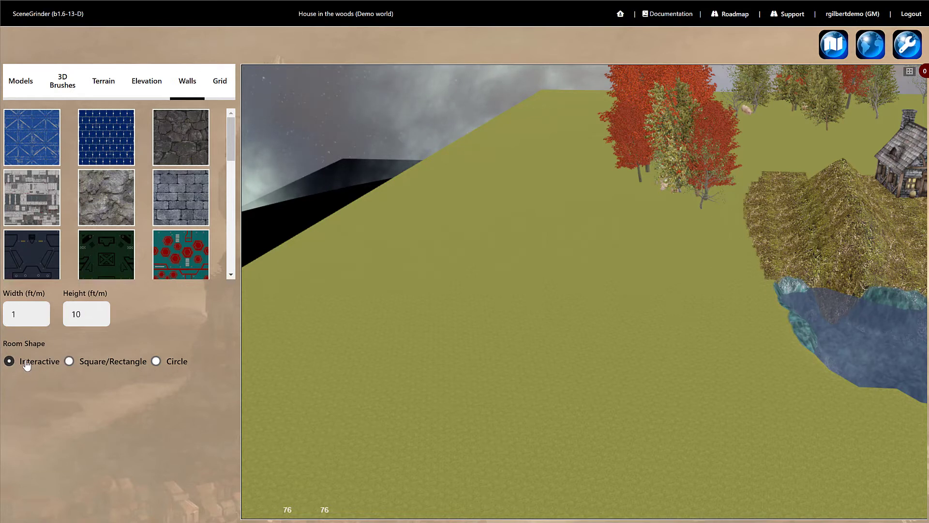
pyautogui.click(108, 207)
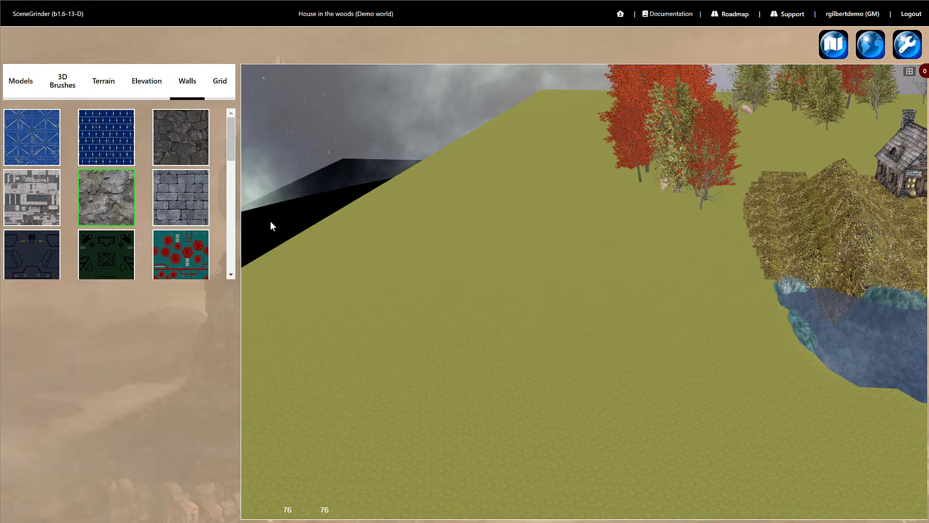
pyautogui.click(371, 262)
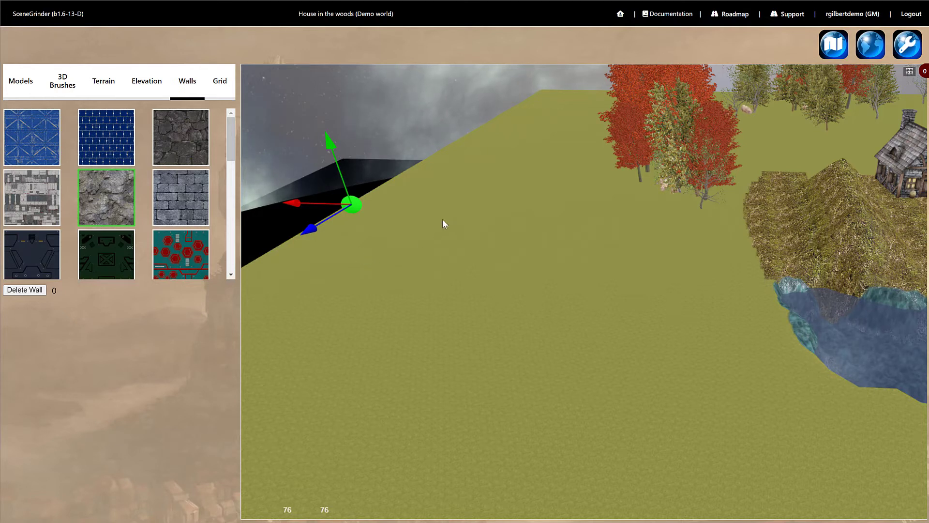
pyautogui.click(470, 202)
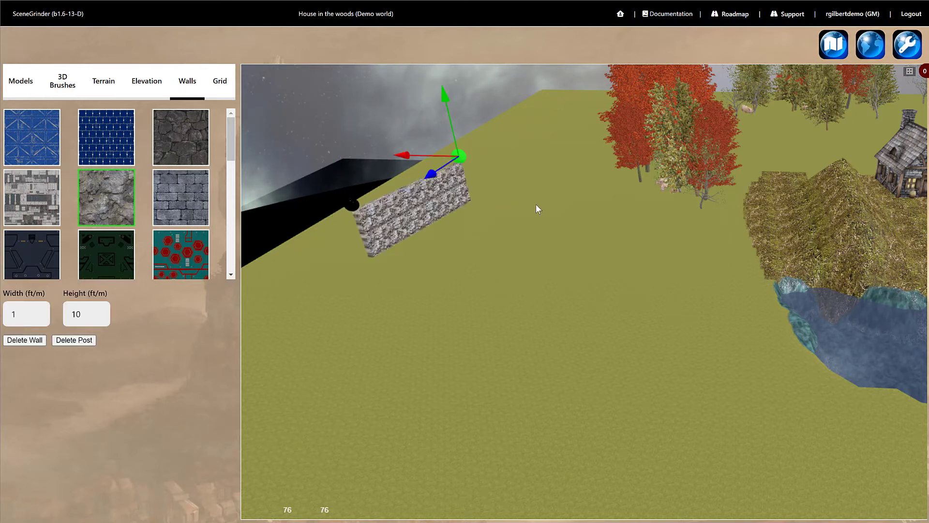
pyautogui.click(547, 200)
pyautogui.click(629, 216)
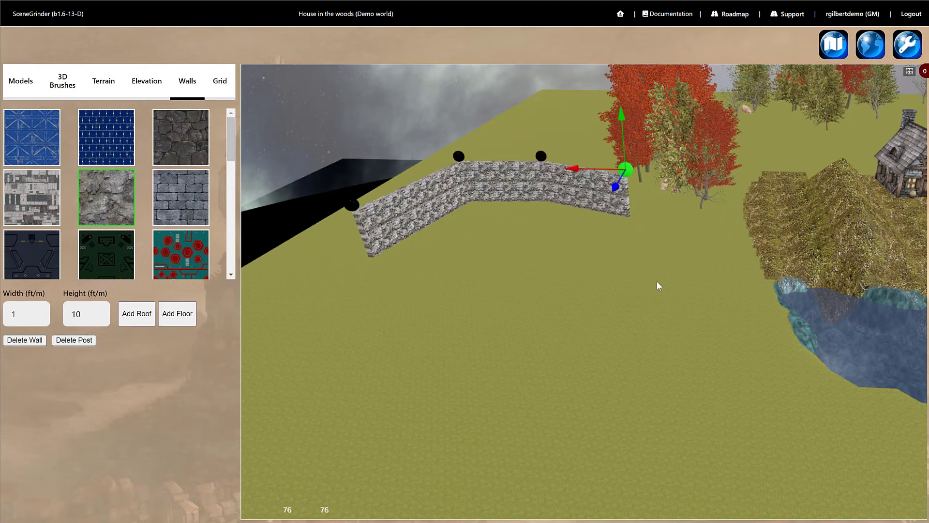
pyautogui.click(658, 283)
pyautogui.click(559, 315)
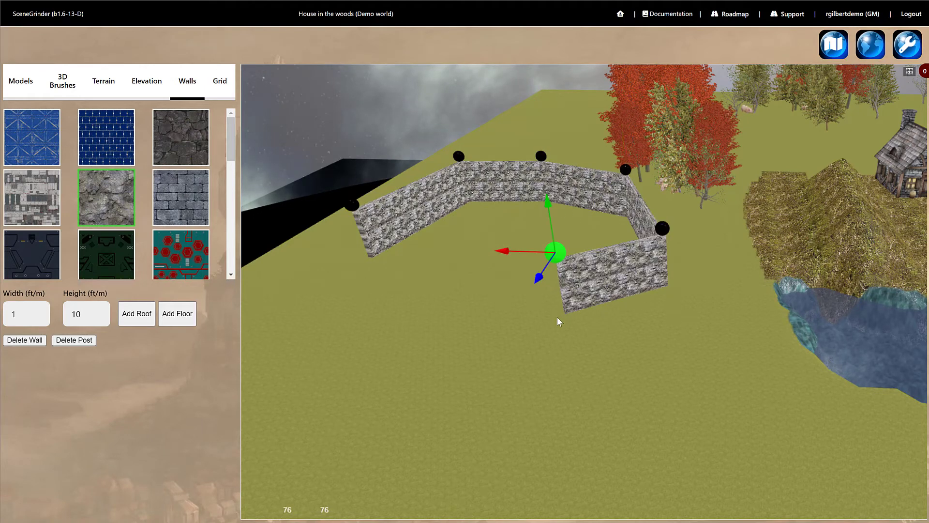
pyautogui.click(525, 354)
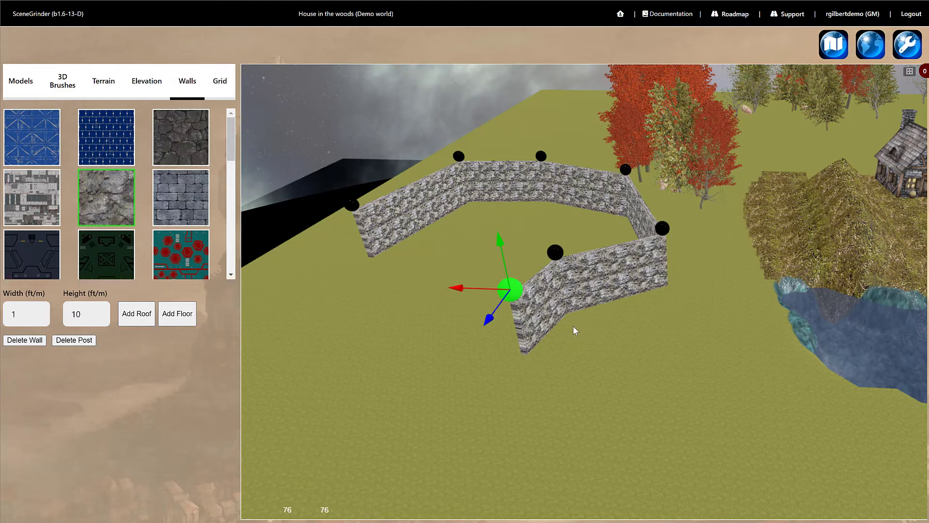
pyautogui.press('Escape')
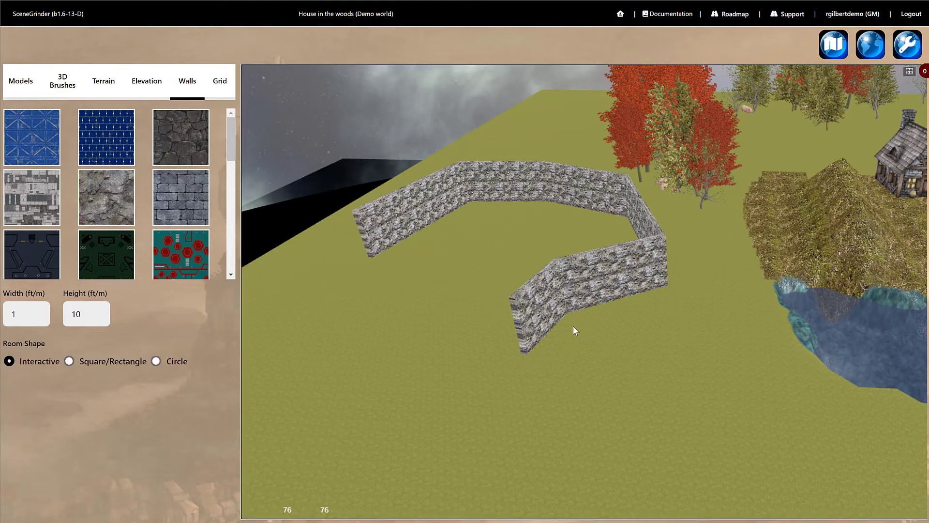
# Reposition the wall post between the last two sections by moving it along its red and blue axes
pyautogui.click(603, 286)
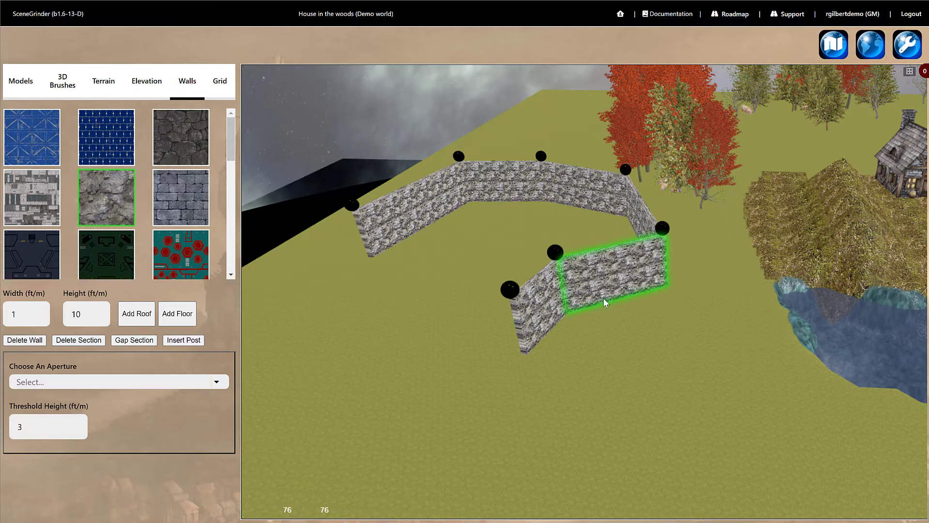
pyautogui.click(556, 251)
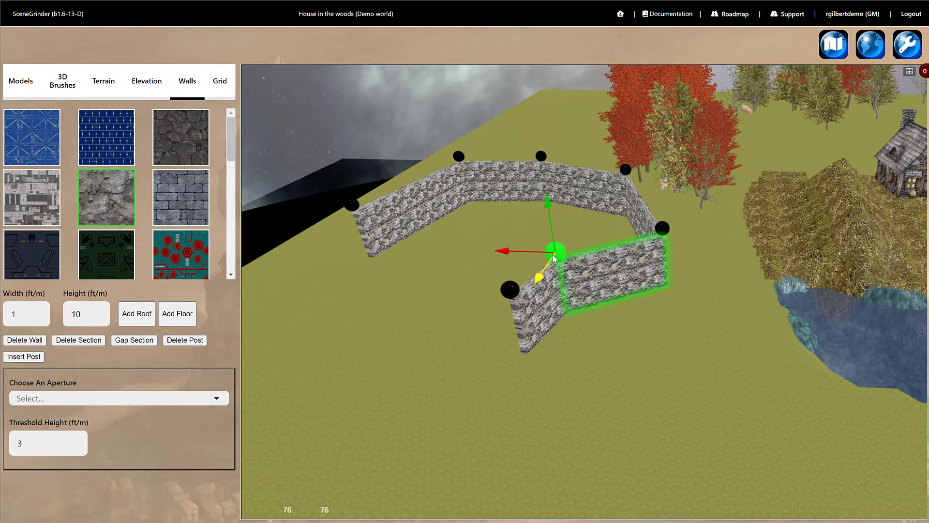
pyautogui.moveTo(505, 252); pyautogui.dragTo(602, 314)
pyautogui.moveTo(535, 265); pyautogui.dragTo(577, 270)
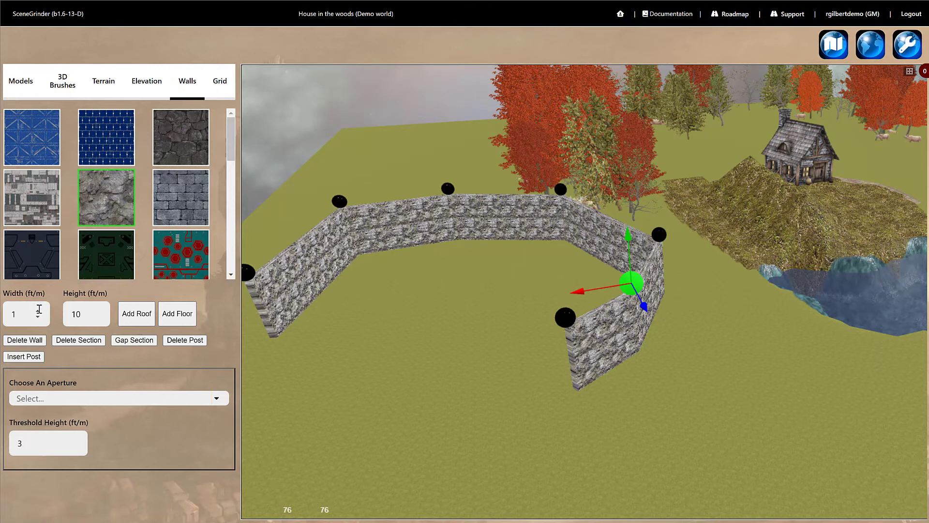
# Set the wall's width to 1.5 and height to 11.5, and change its texture to the dark rounded stone
pyautogui.click(38, 312)
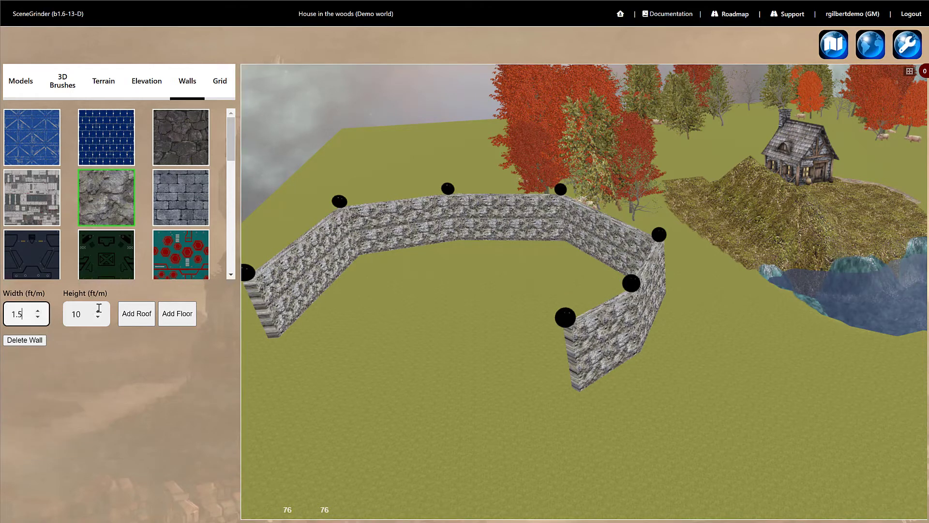
pyautogui.click(98, 311)
pyautogui.click(97, 312)
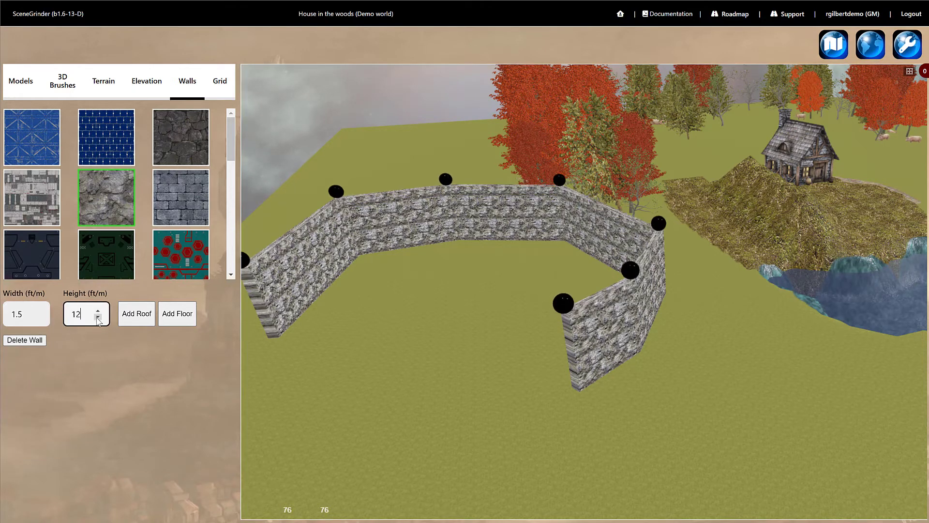
pyautogui.click(98, 316)
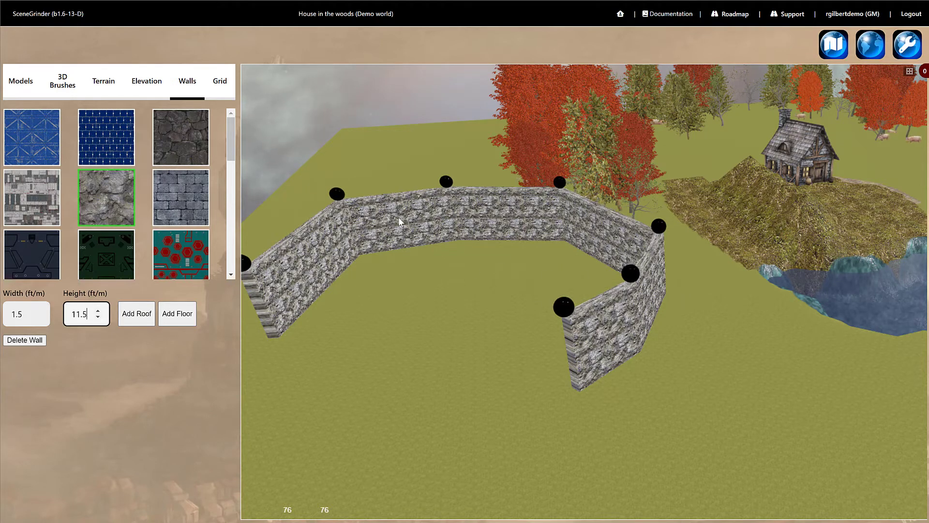
pyautogui.click(364, 212)
pyautogui.click(183, 144)
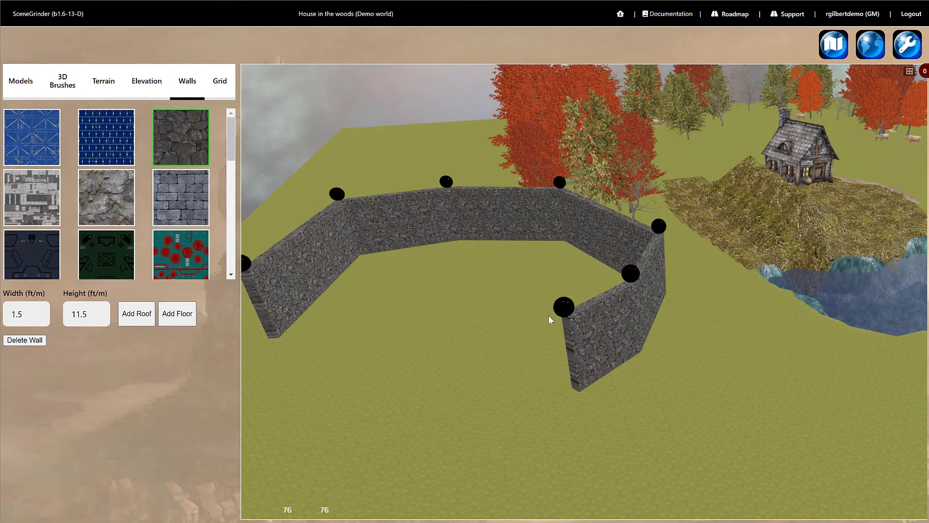
# Delete the entire stone wall, then preview the Square/Rectangle room shape options and return to Interactive
pyautogui.click(616, 350)
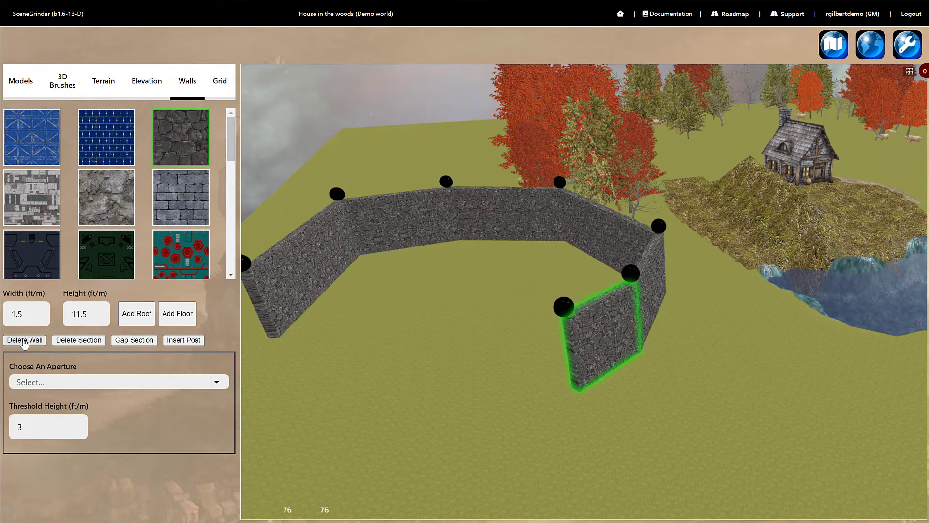
pyautogui.click(24, 341)
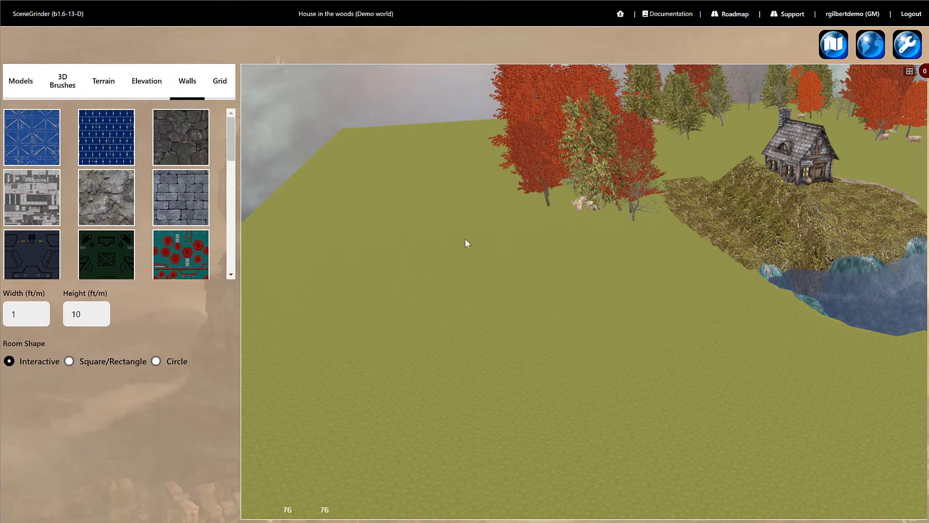
pyautogui.click(69, 361)
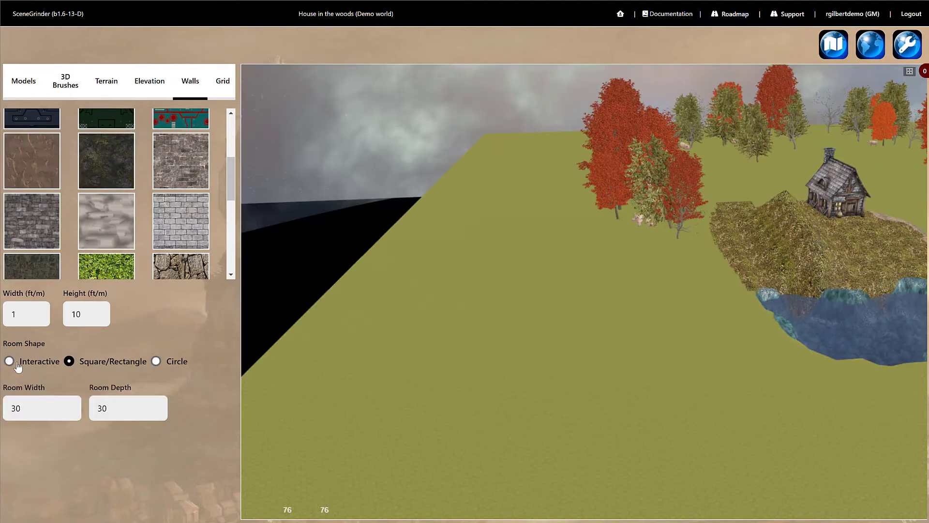
pyautogui.click(17, 363)
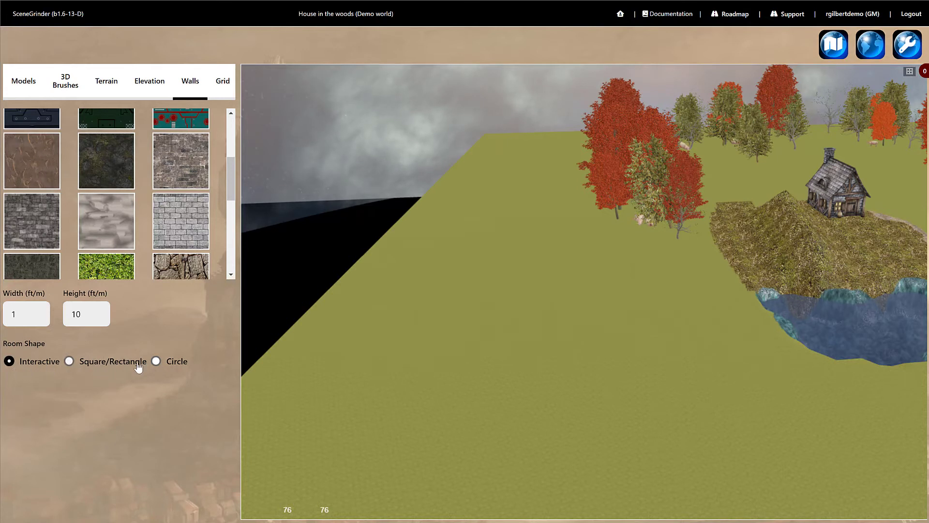
# Place a 30 by 30 square room with the light grey brick texture on the open grass near the black map edge
pyautogui.click(70, 362)
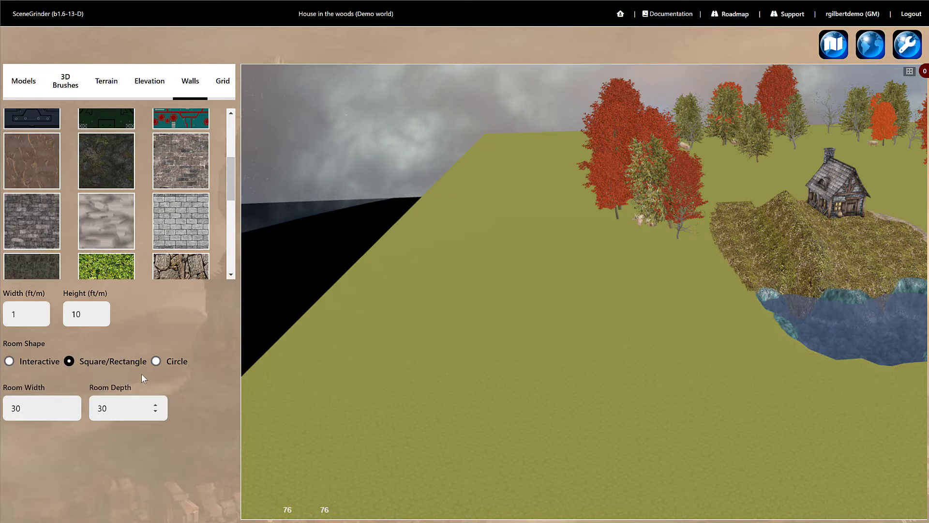
pyautogui.scroll(-3, 105, 197)
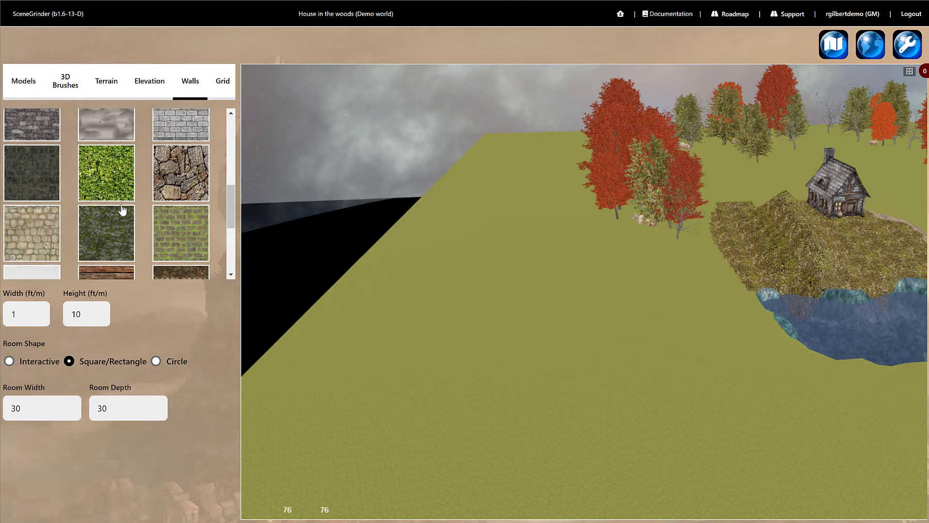
pyautogui.scroll(3, 122, 209)
pyautogui.click(170, 175)
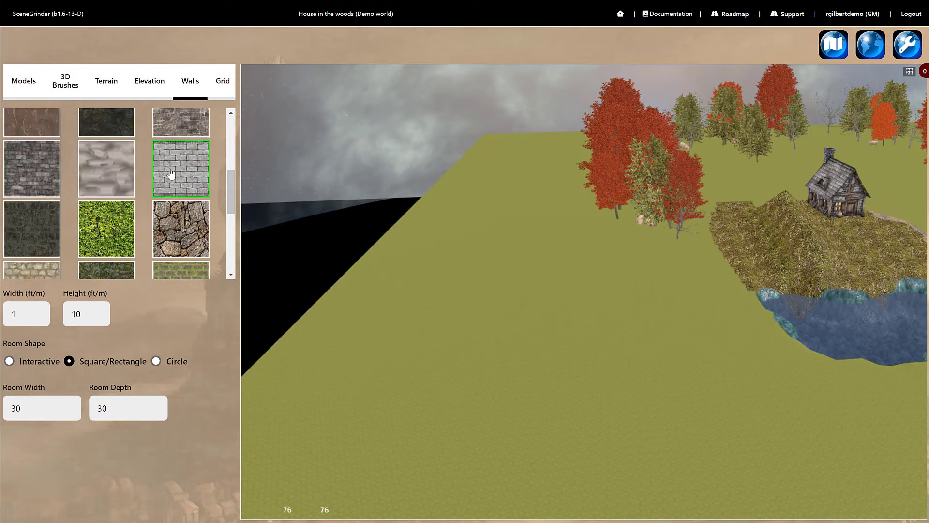
pyautogui.click(504, 336)
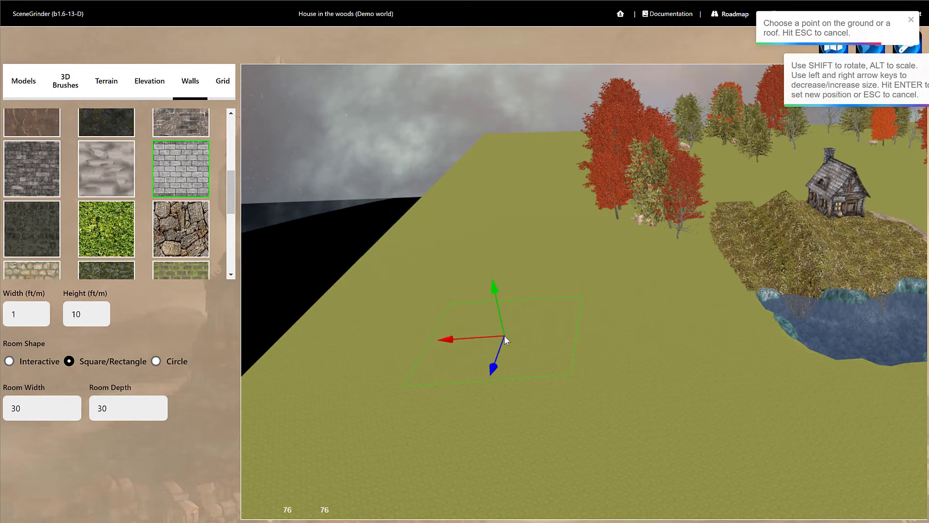
pyautogui.moveTo(493, 359); pyautogui.dragTo(405, 310)
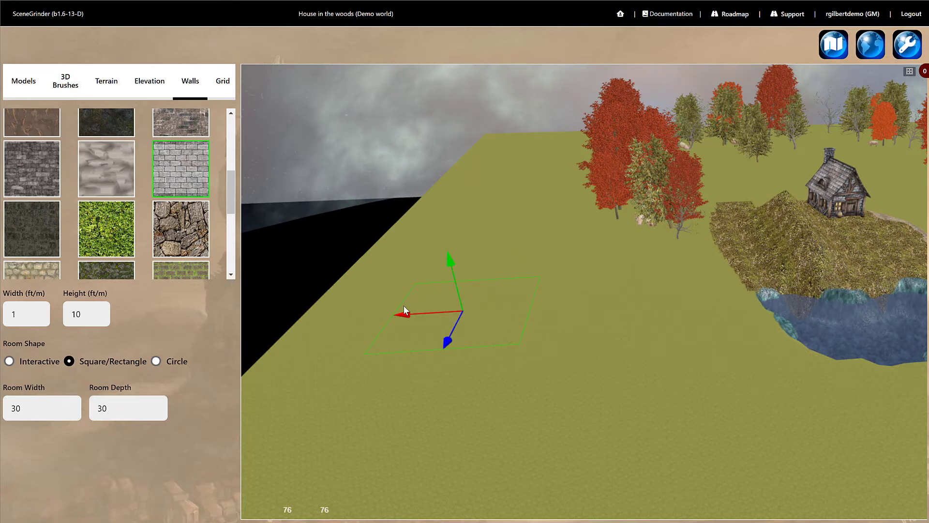
pyautogui.press('Return')
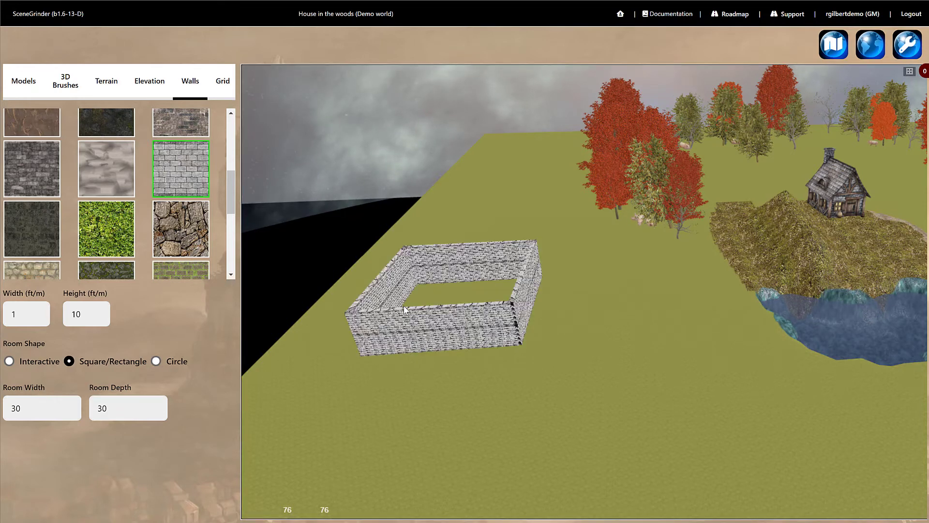
# Move the square brick room along its blue axis, away from the far edge of the map
pyautogui.click(435, 333)
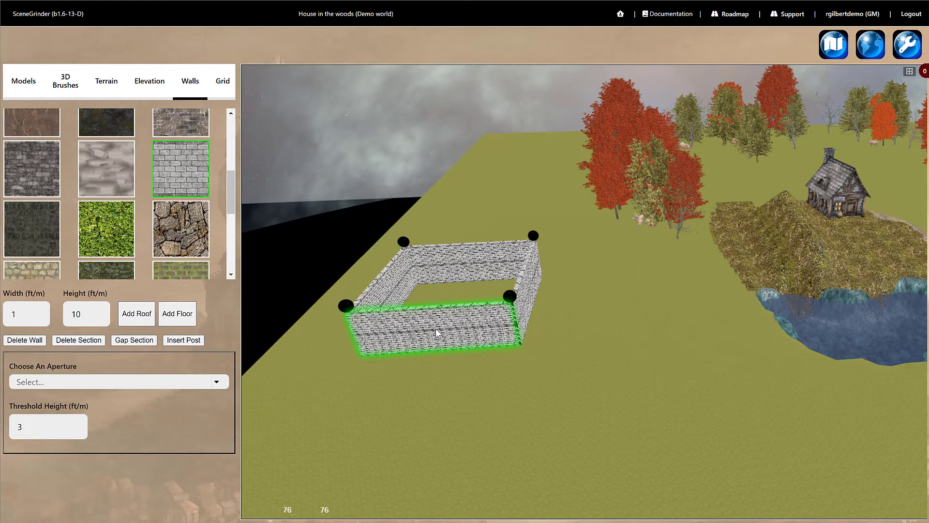
pyautogui.click(436, 329)
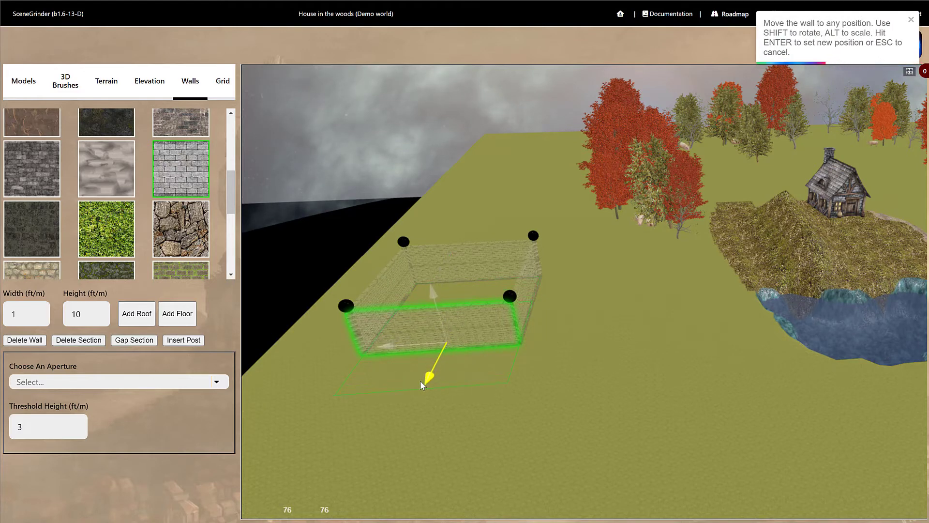
pyautogui.press('Return')
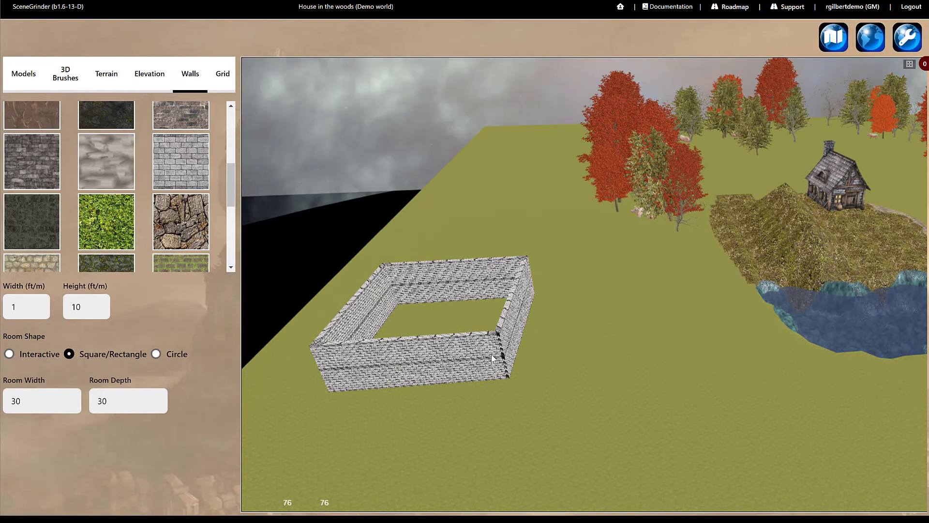
# Scale the brick room along its blue axis so that it becomes a longer rectangle
pyautogui.click(472, 352)
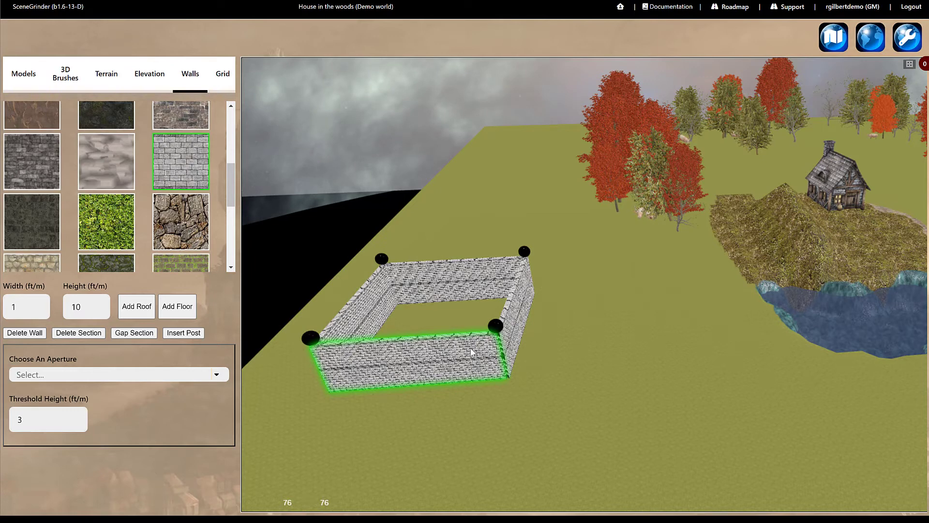
pyautogui.doubleClick(470, 348)
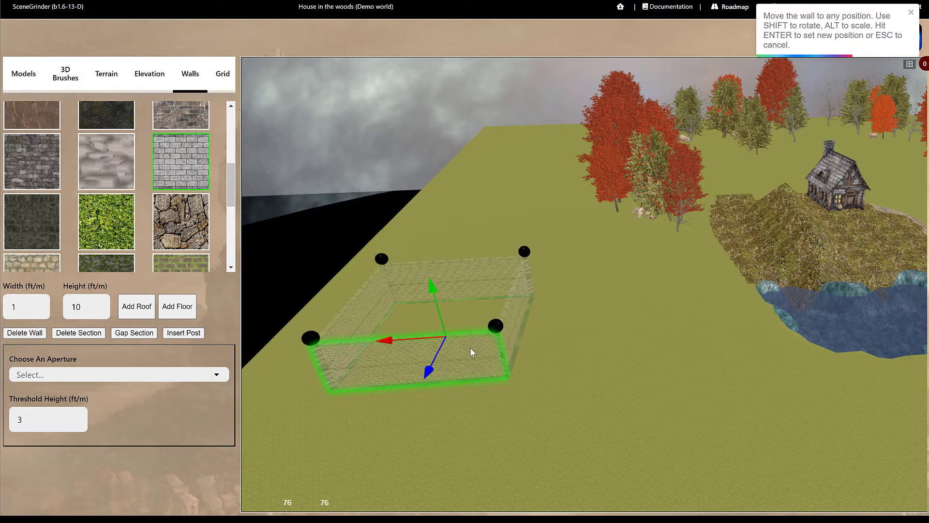
pyautogui.press('alt')
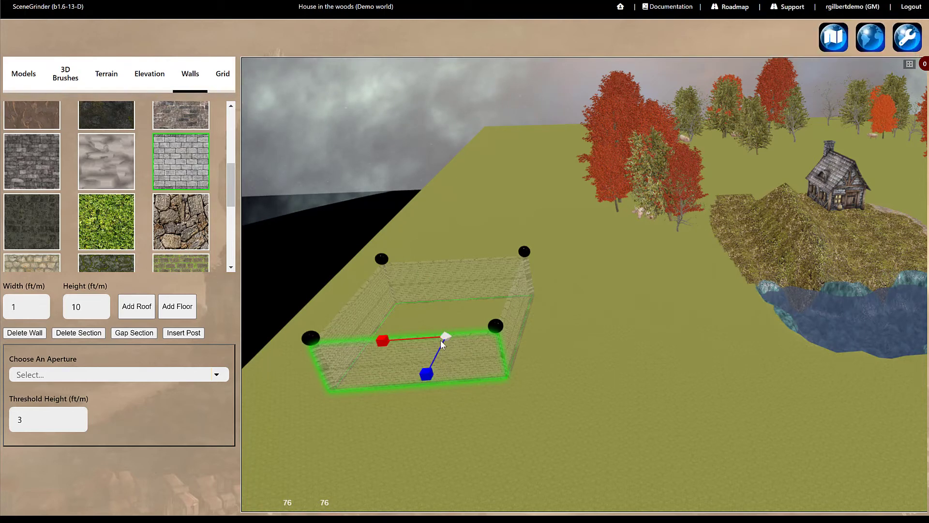
pyautogui.moveTo(428, 375); pyautogui.dragTo(415, 400)
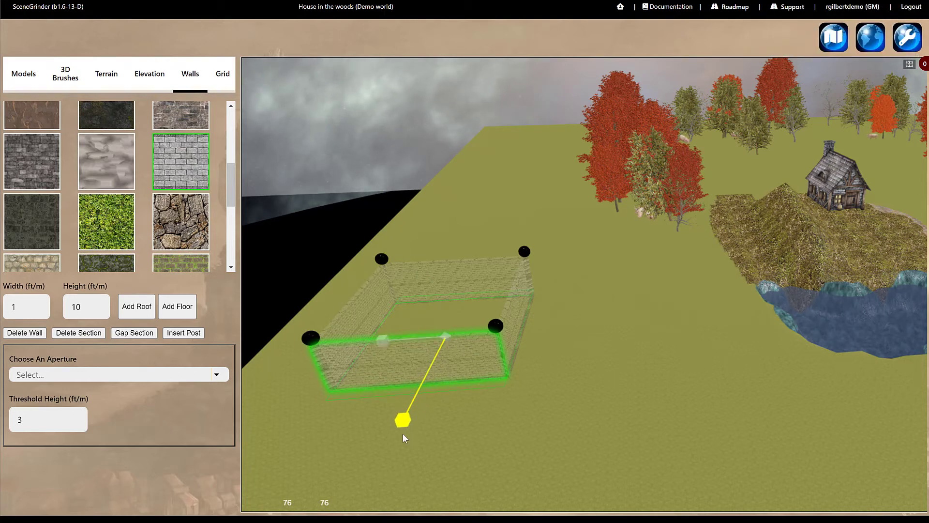
pyautogui.moveTo(373, 497); pyautogui.dragTo(355, 509)
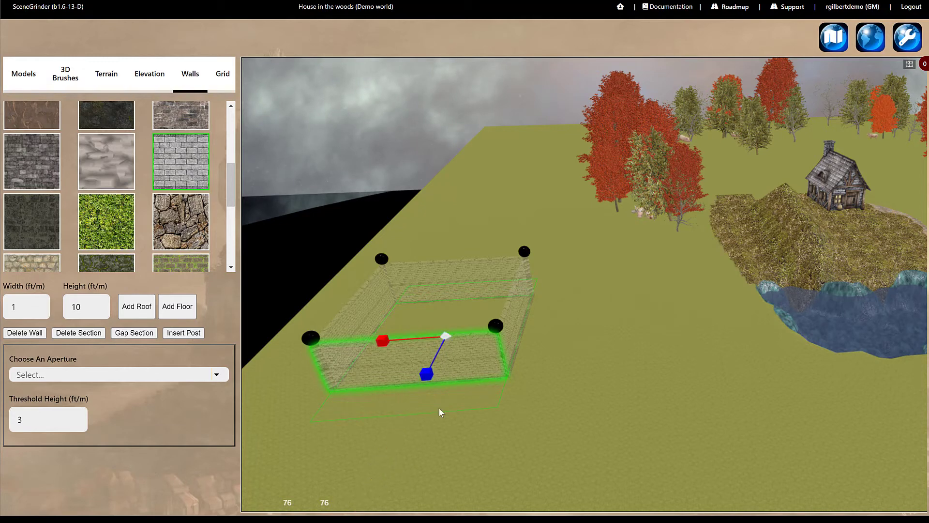
pyautogui.moveTo(445, 335); pyautogui.dragTo(295, 402)
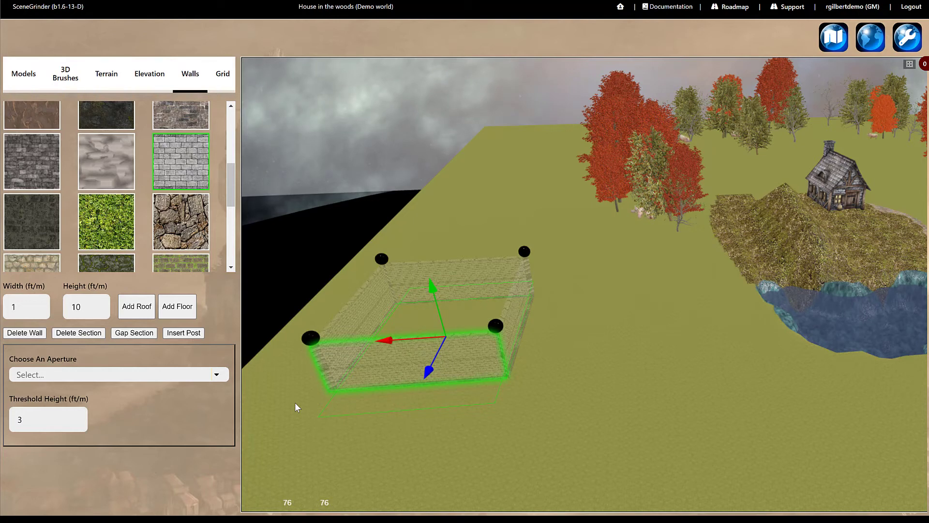
pyautogui.click(295, 402)
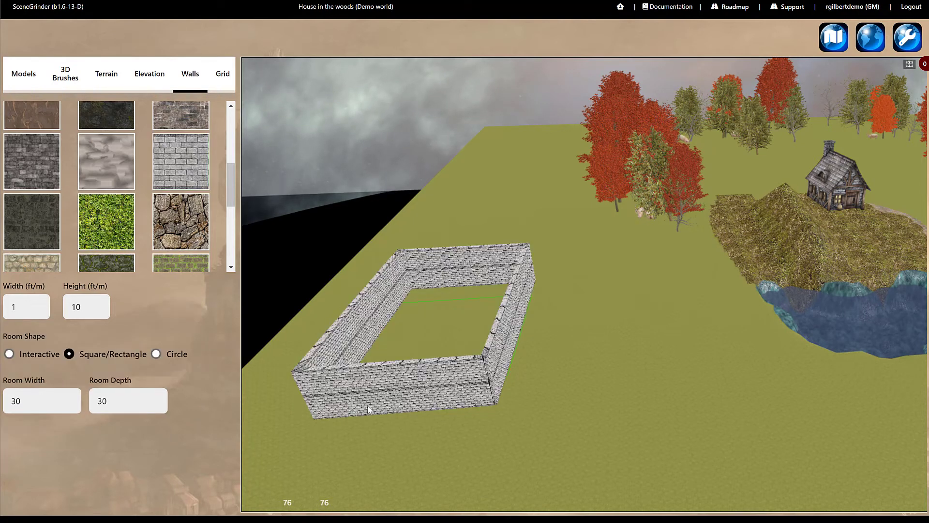
# Rotate the rectangular brick room on the ground so that one corner points toward the viewer
pyautogui.click(437, 386)
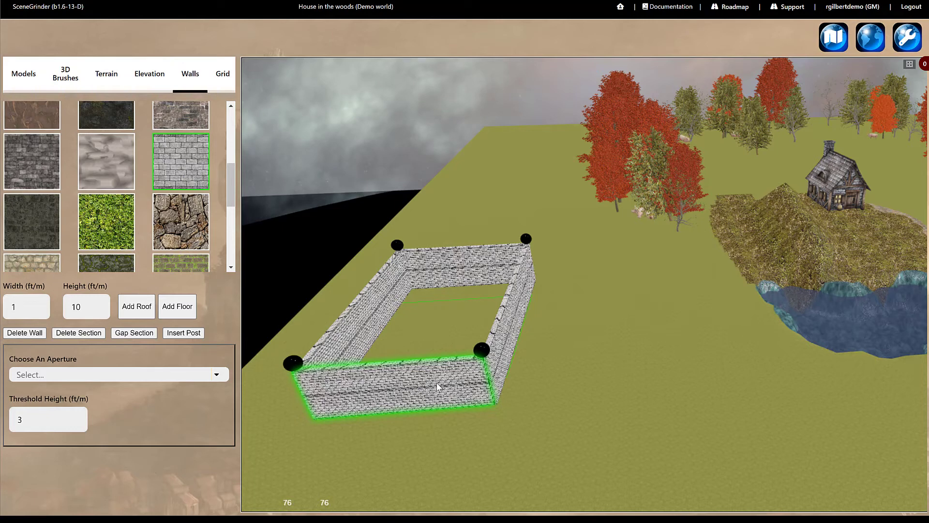
pyautogui.doubleClick(437, 383)
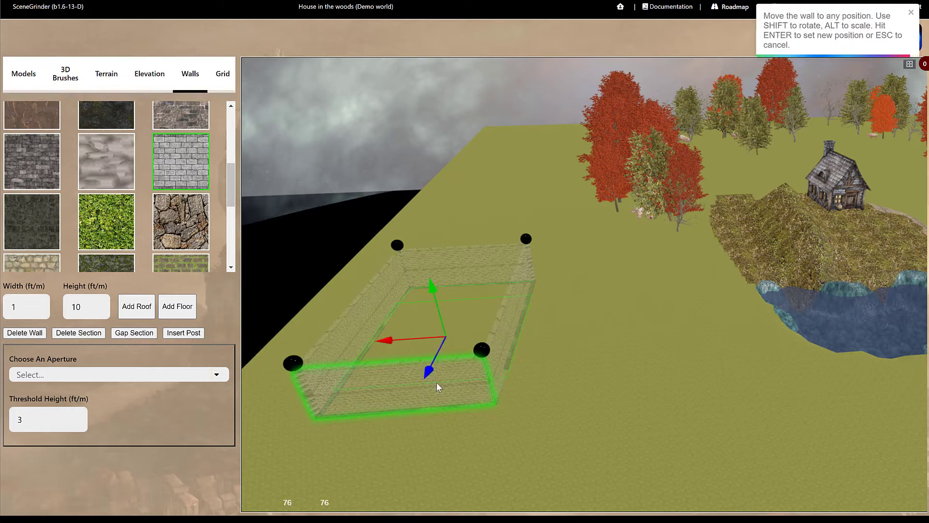
pyautogui.press('shift')
pyautogui.moveTo(432, 371); pyautogui.dragTo(528, 358)
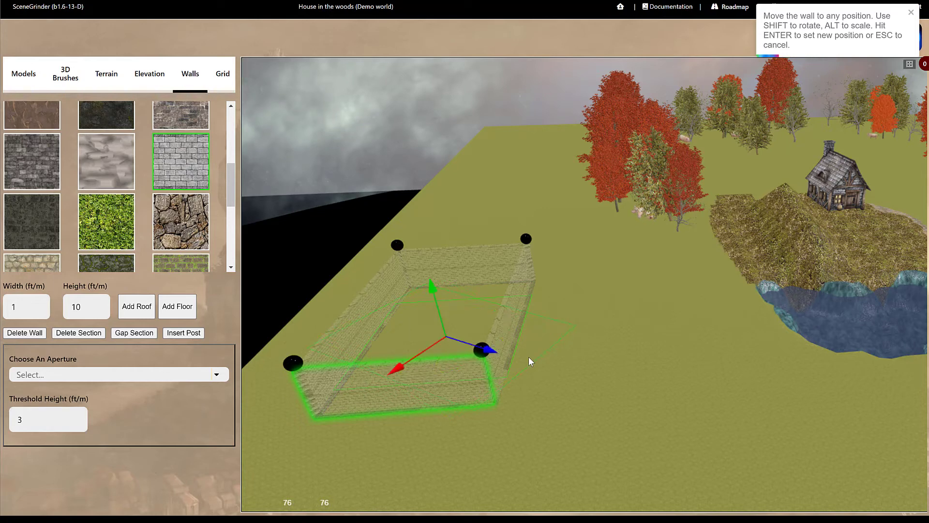
pyautogui.press('Return')
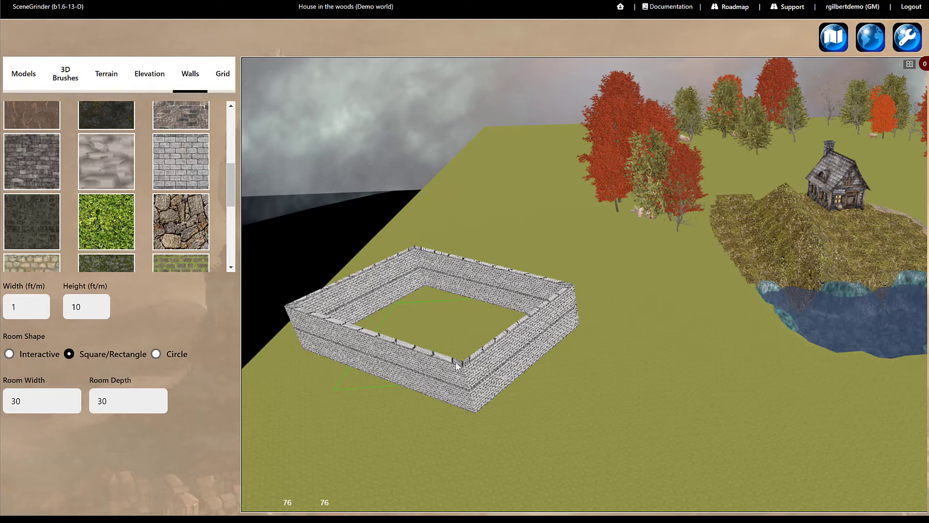
# Delete the whole grey brick room
pyautogui.click(427, 377)
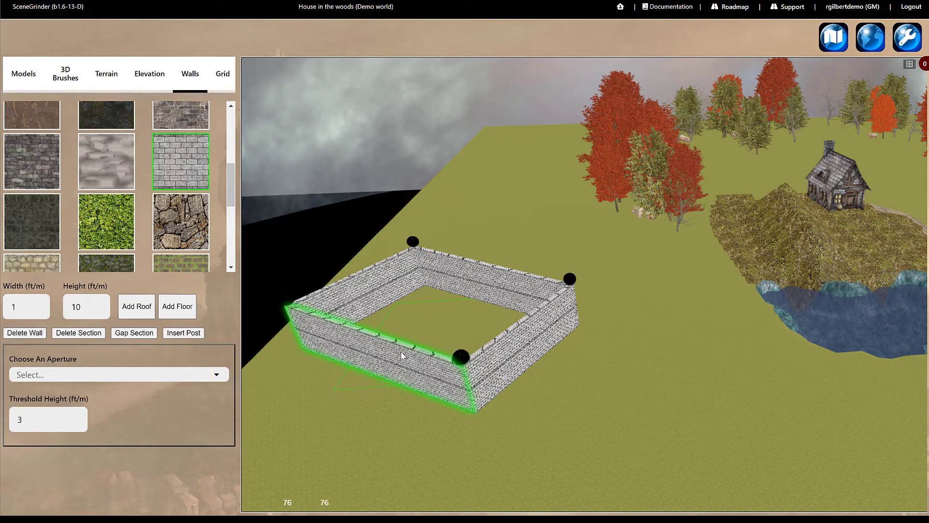
pyautogui.click(26, 333)
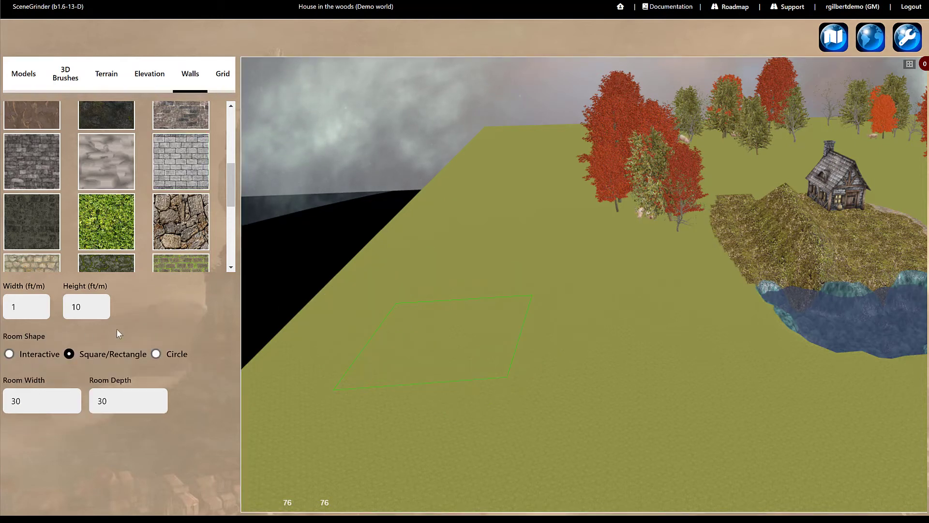
# Place a circular room 30 wide with the beige stone texture on the open grass before the trees
pyautogui.click(156, 355)
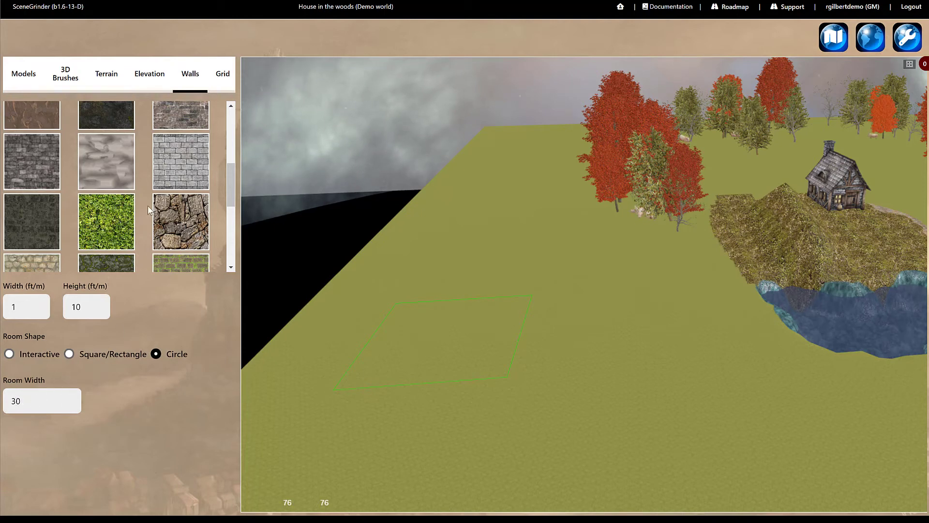
pyautogui.scroll(-2, 146, 206)
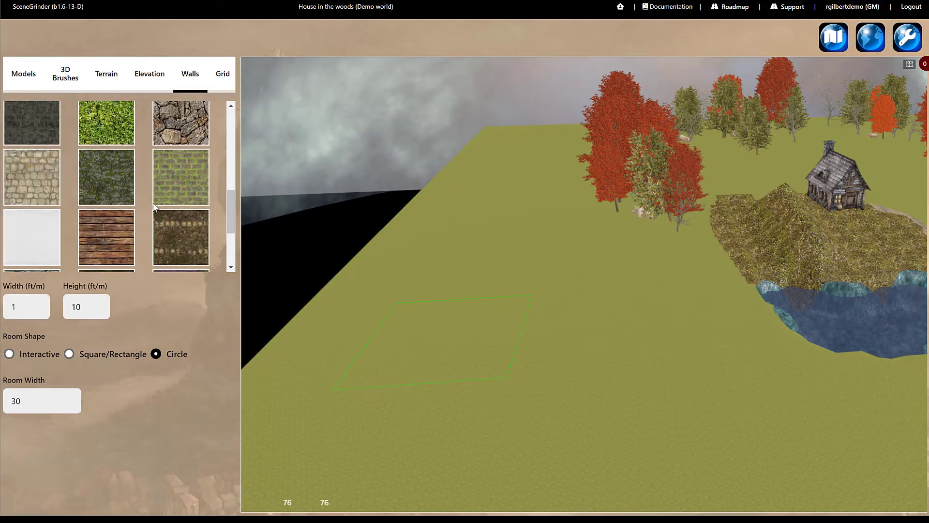
pyautogui.click(38, 188)
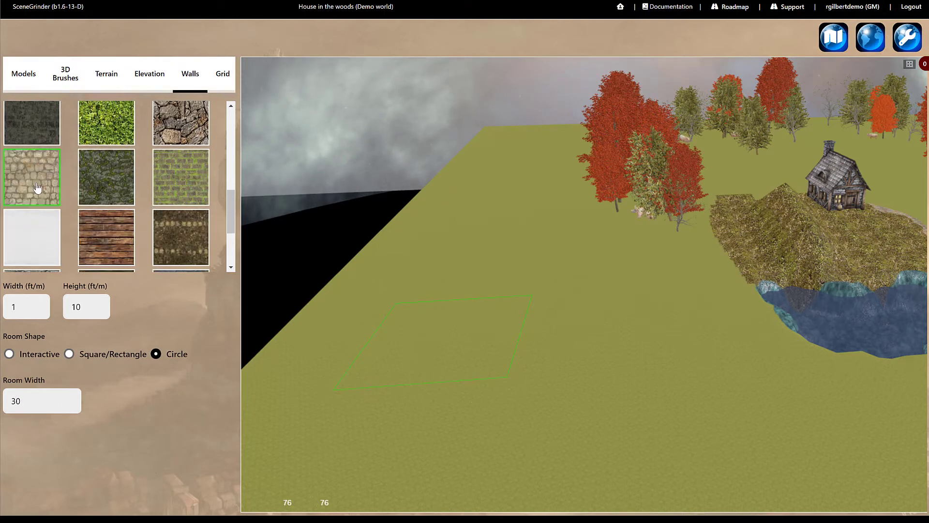
pyautogui.click(549, 349)
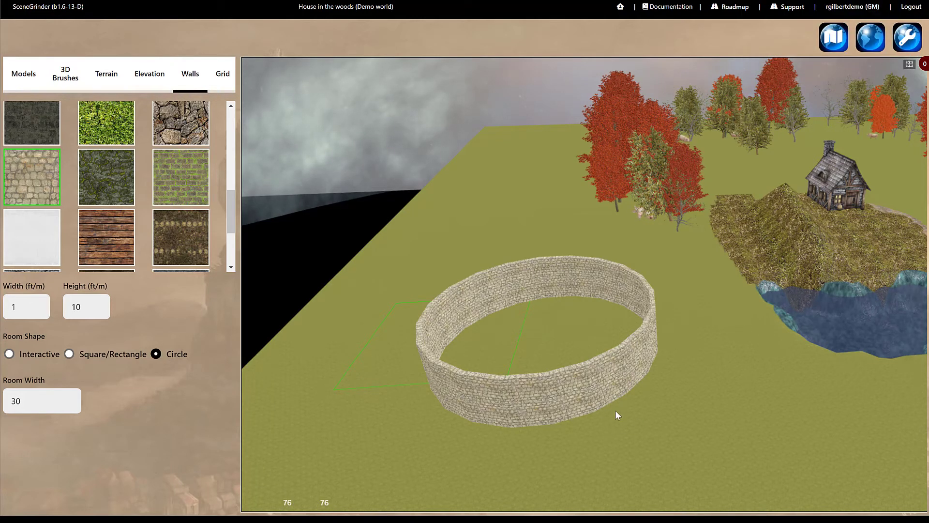
# Fit Door 1 into a near-side section of the circular wall and allow players to open and close it
pyautogui.scroll(-3, 615, 410)
pyautogui.scroll(1, 615, 411)
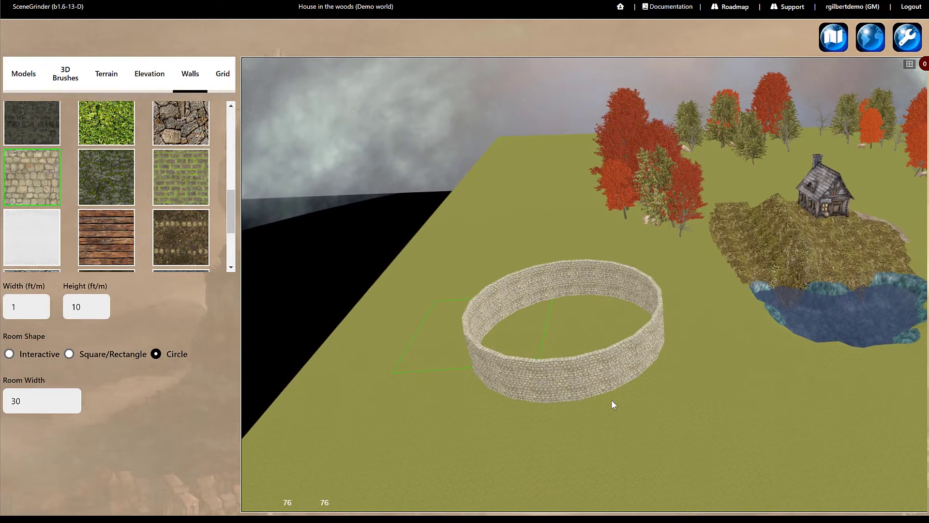
pyautogui.click(614, 375)
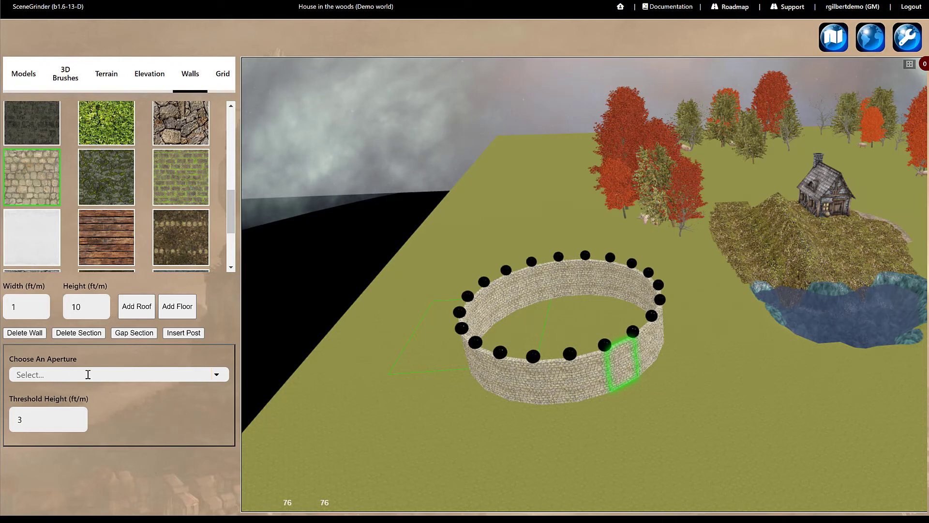
pyautogui.click(88, 375)
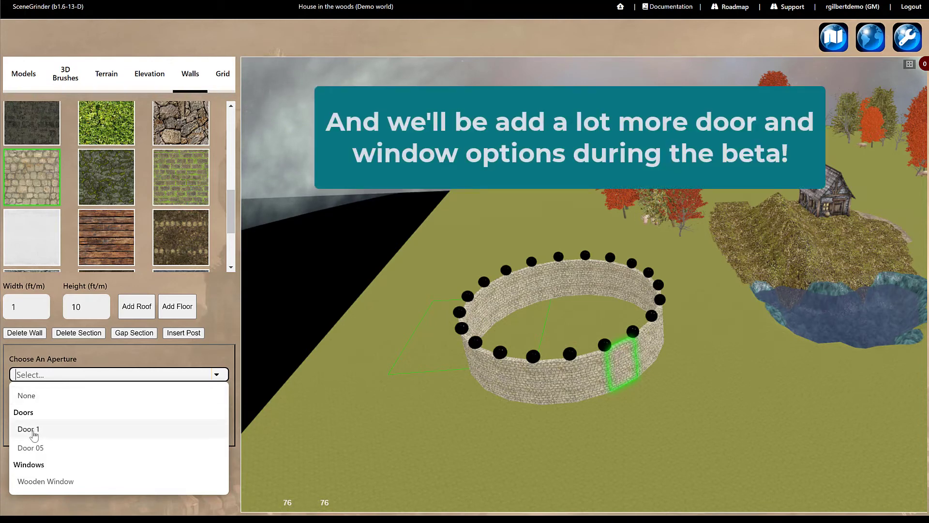
pyautogui.click(34, 431)
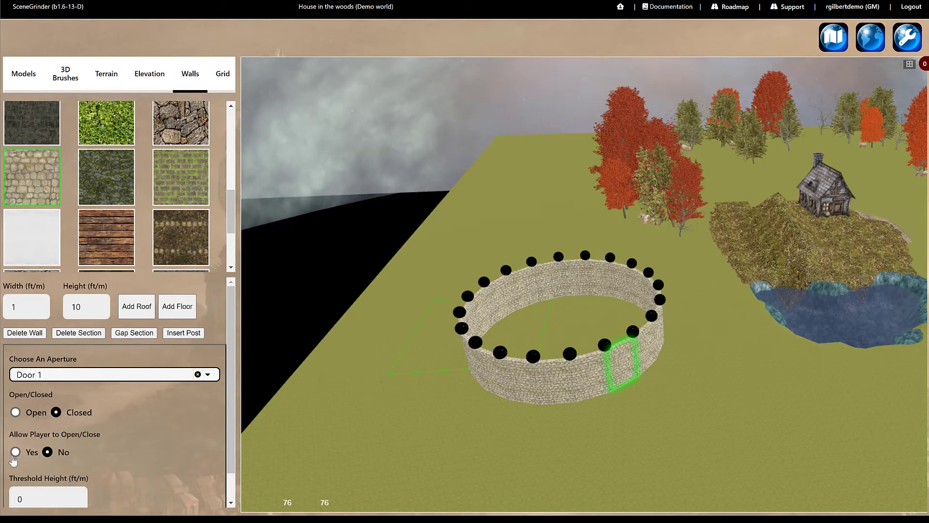
pyautogui.click(32, 454)
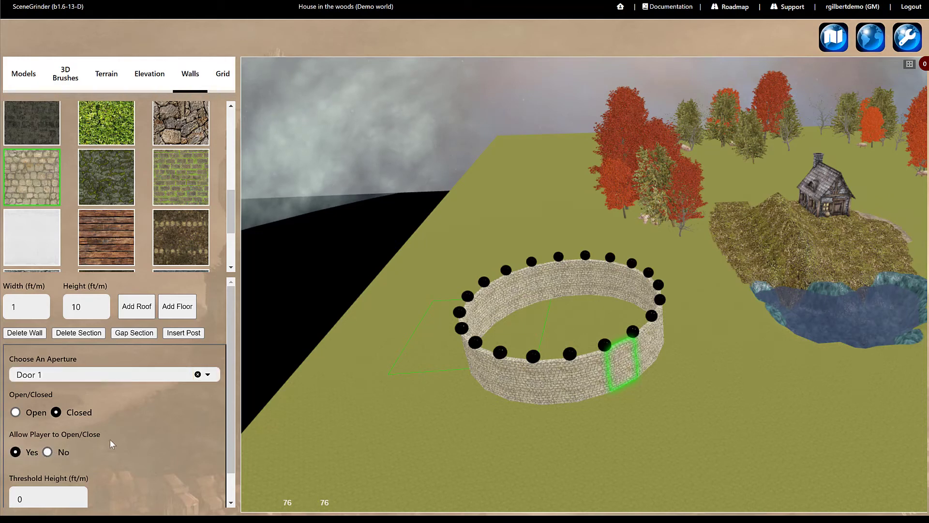
pyautogui.scroll(-1, 130, 444)
pyautogui.click(39, 495)
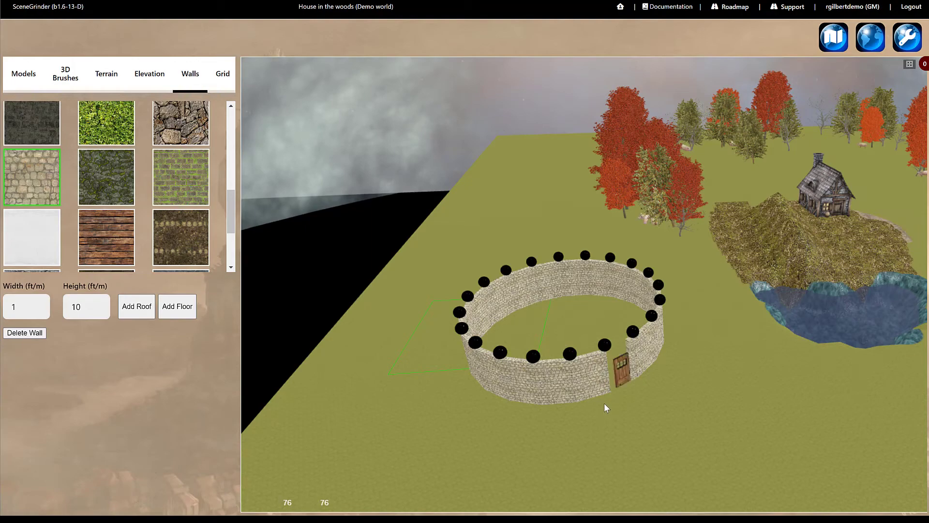
# Fit a Wooden Window with a threshold height of 3 into a near-side section of the circular wall beside the door
pyautogui.scroll(5, 696, 444)
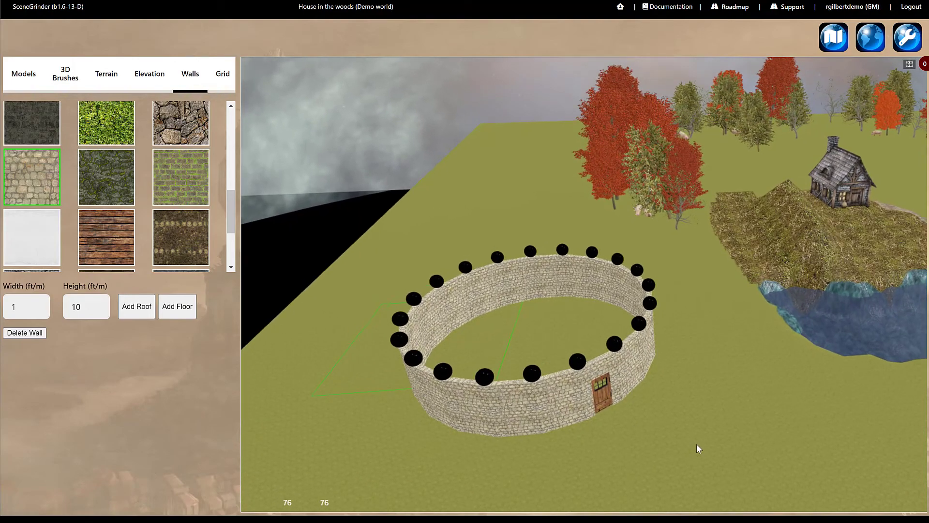
pyautogui.moveTo(567, 457); pyautogui.dragTo(575, 436)
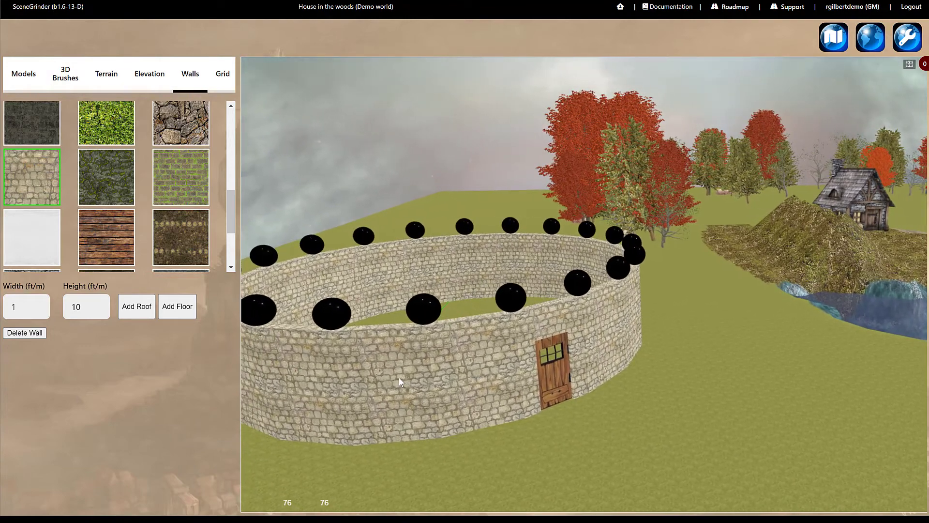
pyautogui.click(399, 377)
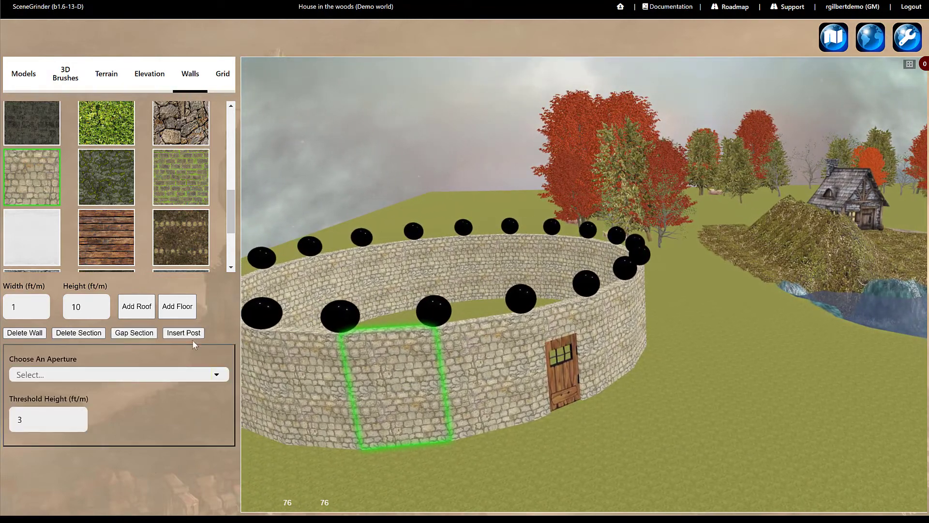
pyautogui.click(87, 374)
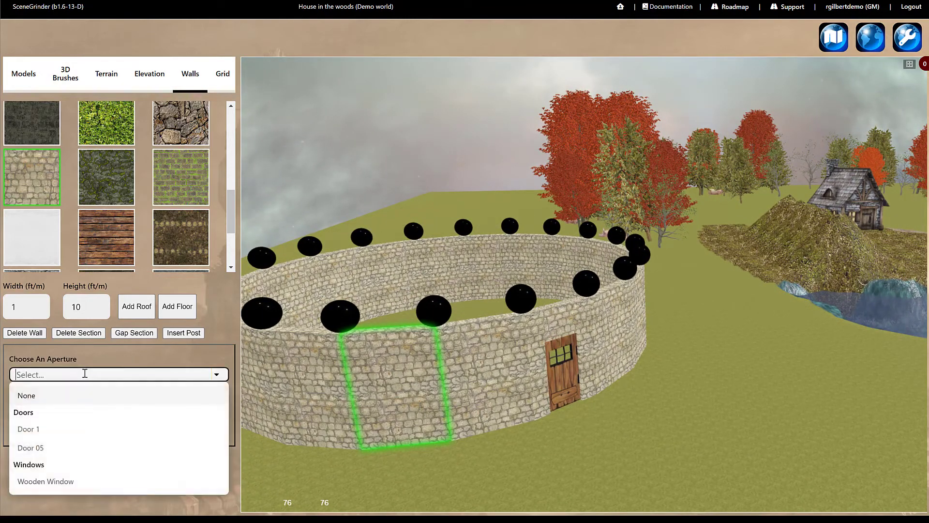
pyautogui.click(46, 481)
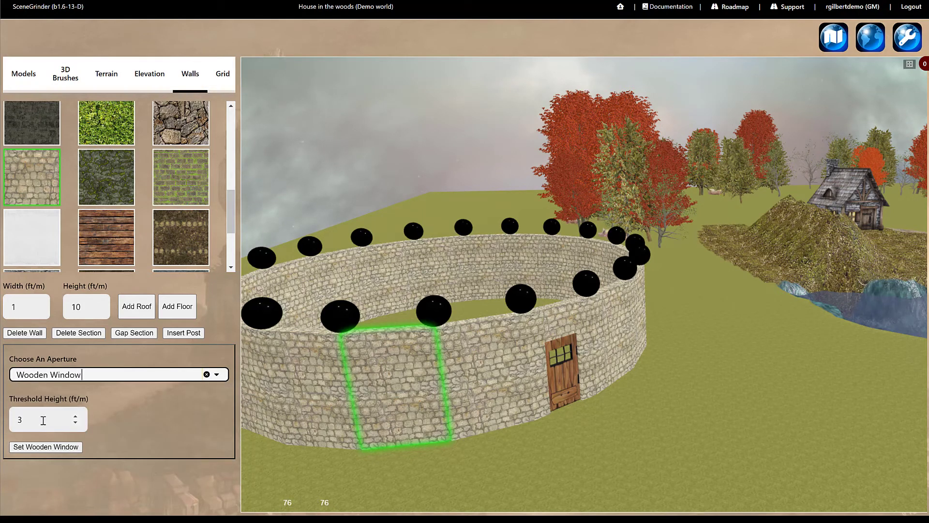
pyautogui.click(46, 448)
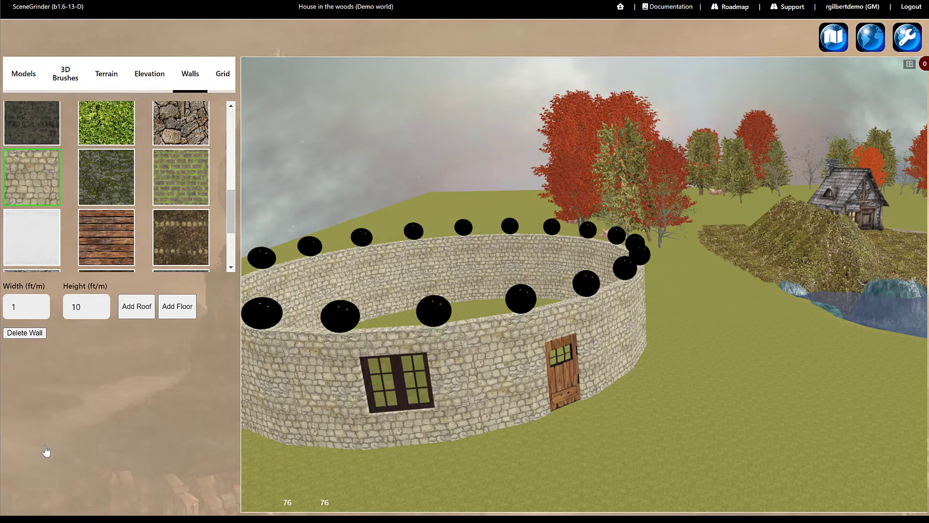
# Add a wood-plank floor to the circular room and change its texture to the brown dirt one
pyautogui.moveTo(398, 449)
pyautogui.mouseDown()
pyautogui.moveTo(436, 451)
pyautogui.moveTo(408, 442)
pyautogui.mouseUp()
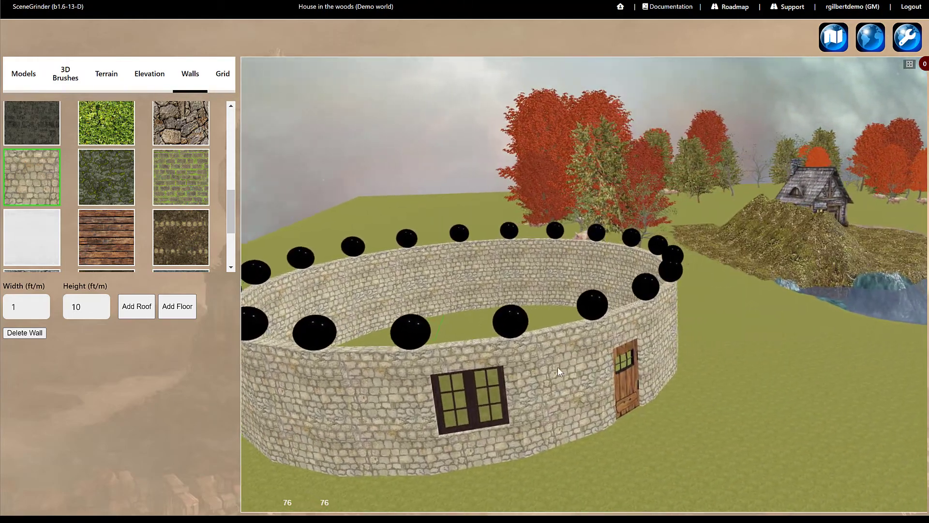
pyautogui.click(552, 364)
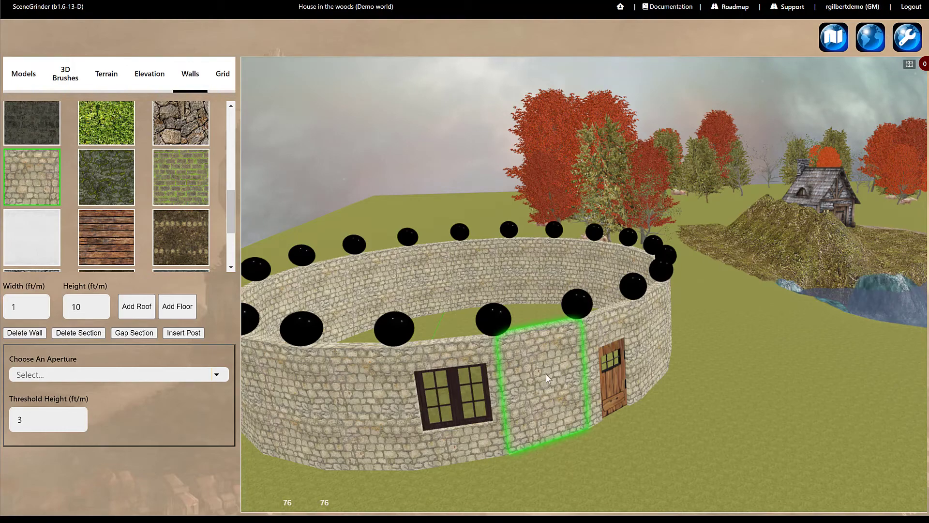
pyautogui.scroll(-3, 600, 439)
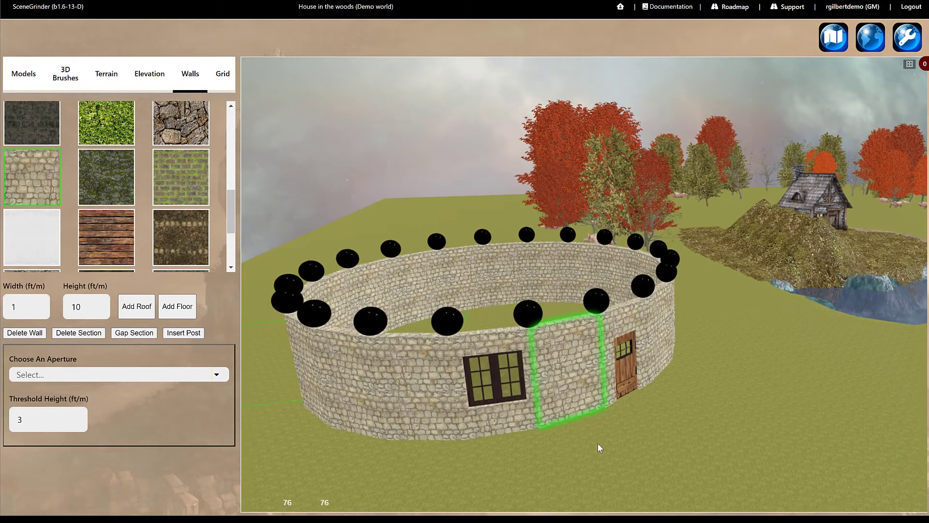
pyautogui.press('Left')
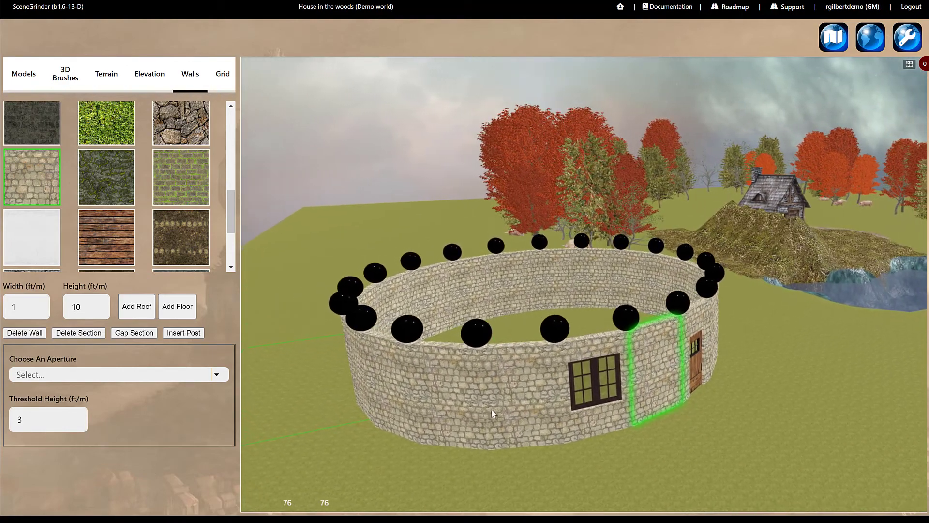
pyautogui.press('Left')
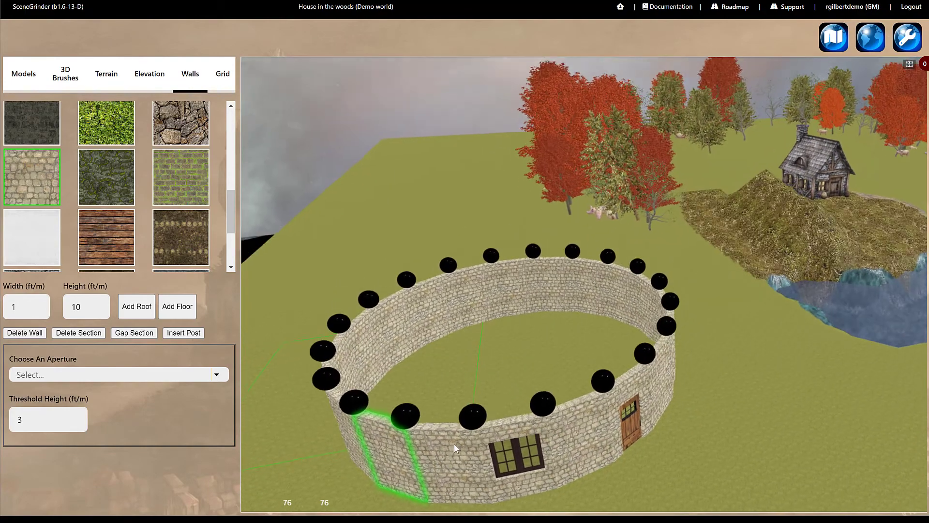
pyautogui.click(547, 445)
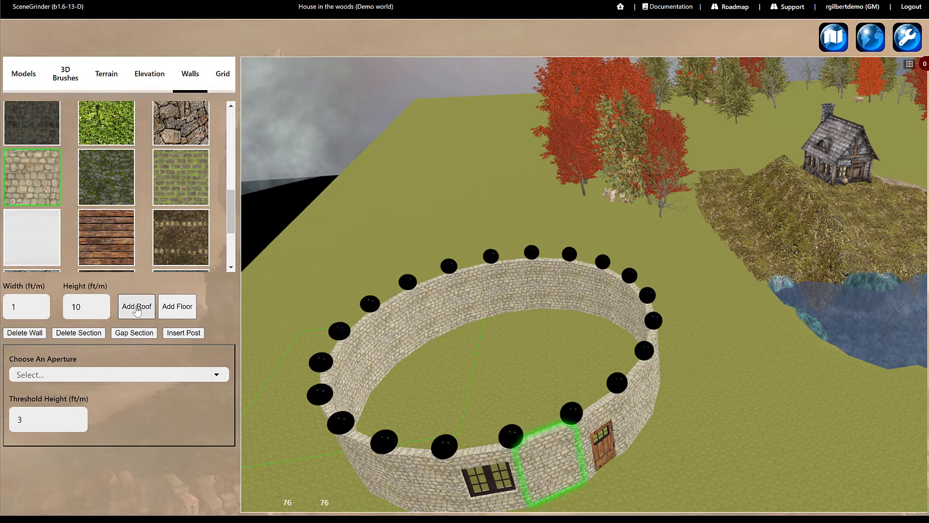
pyautogui.click(177, 309)
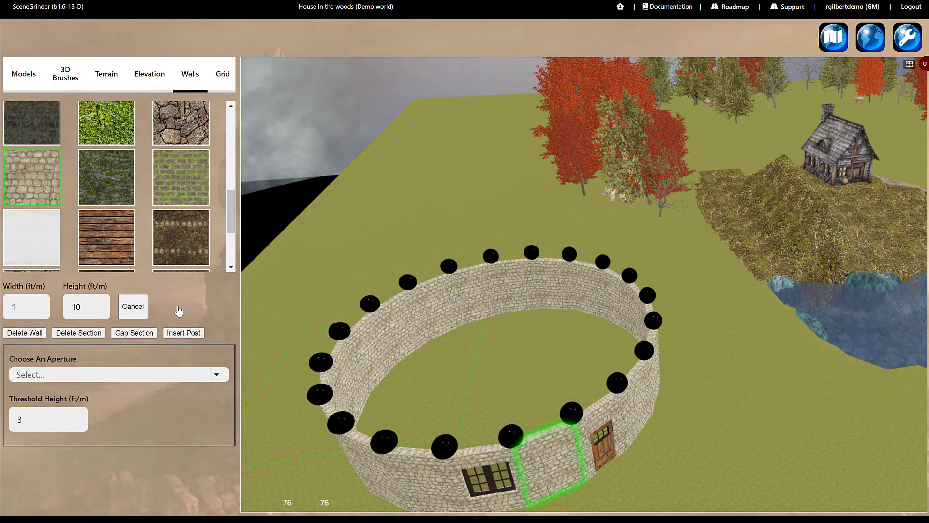
pyautogui.click(109, 239)
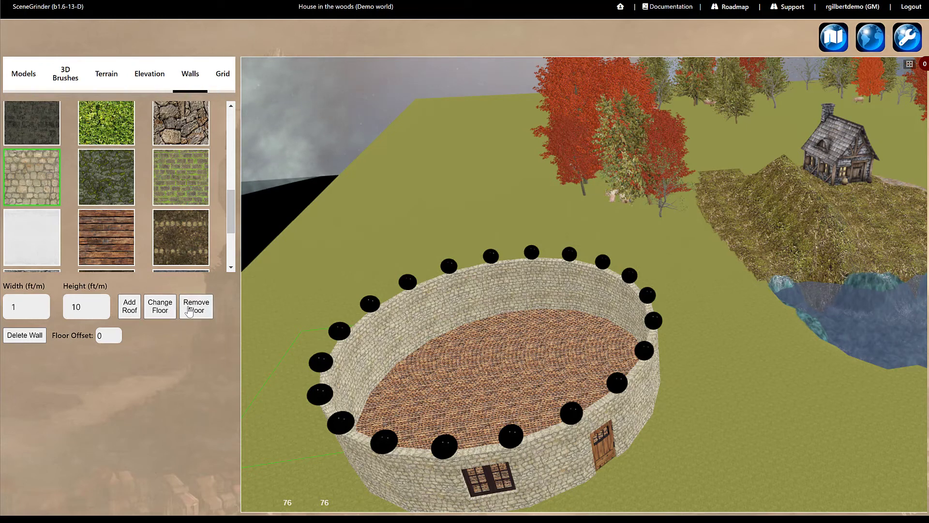
pyautogui.click(160, 310)
pyautogui.click(180, 243)
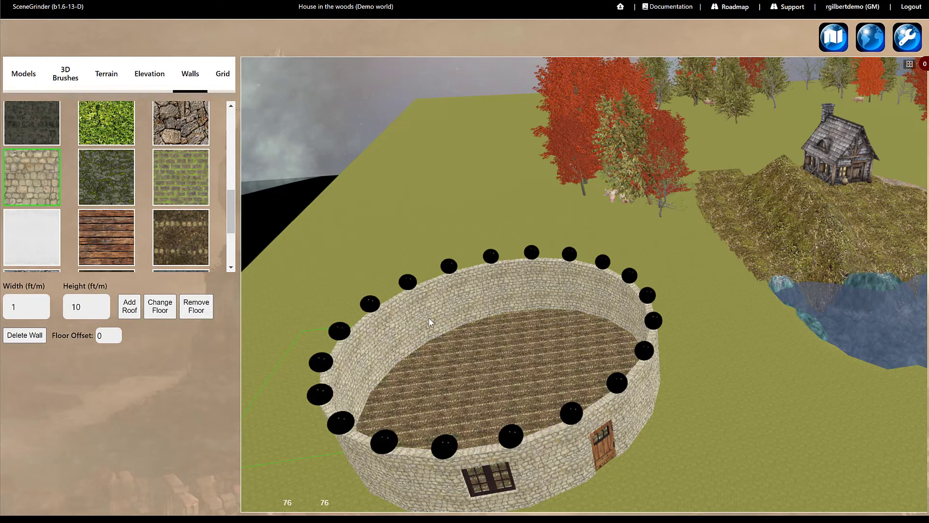
# Add a roof with the reddish wood-plank texture to the circular room
pyautogui.click(130, 310)
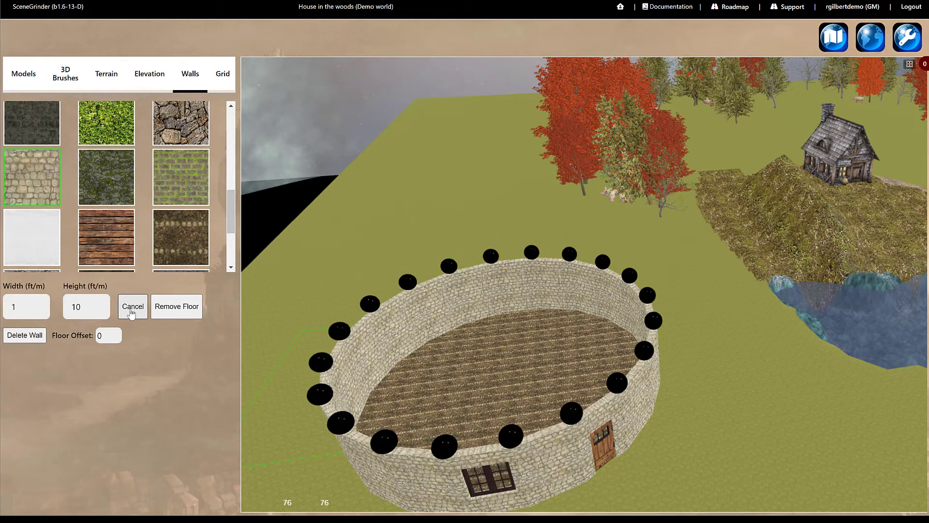
pyautogui.click(105, 233)
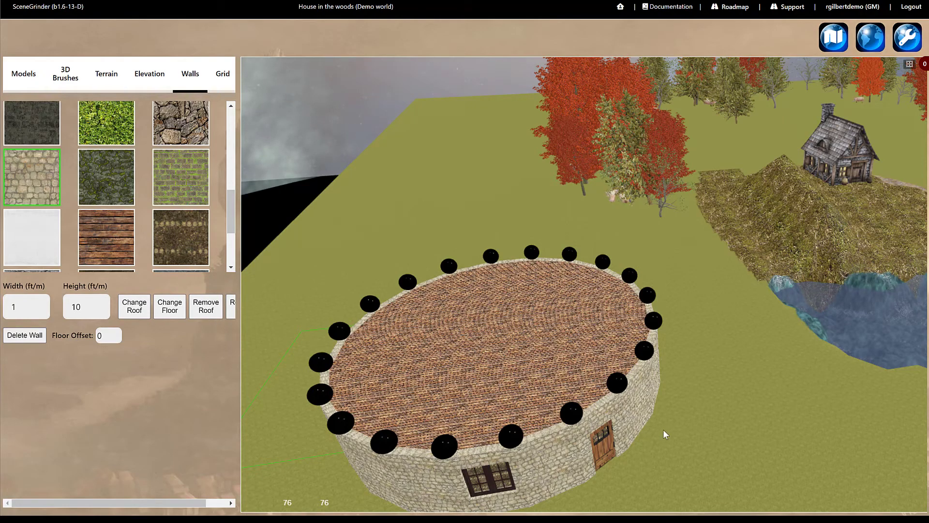
pyautogui.moveTo(691, 428); pyautogui.dragTo(680, 408)
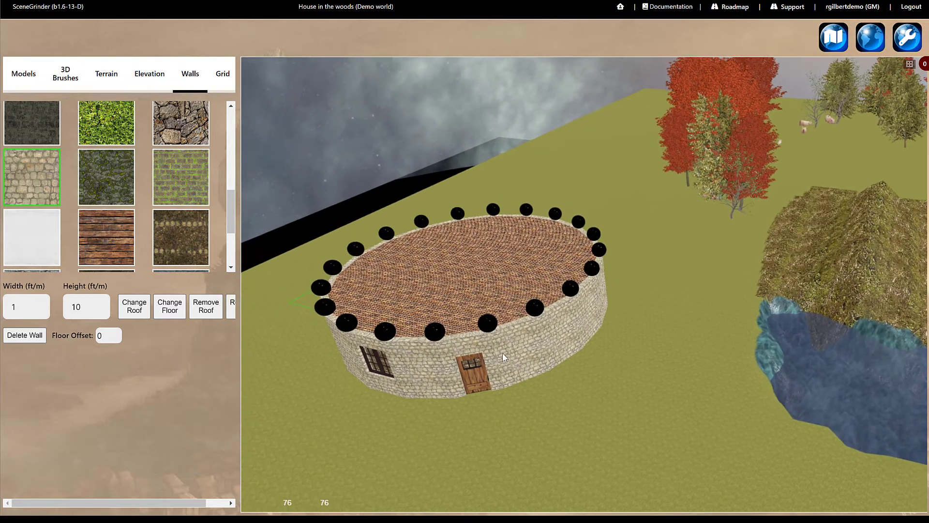
# Copy the whole circular room and raise the copy straight up onto the original as a second storey
pyautogui.click(519, 356)
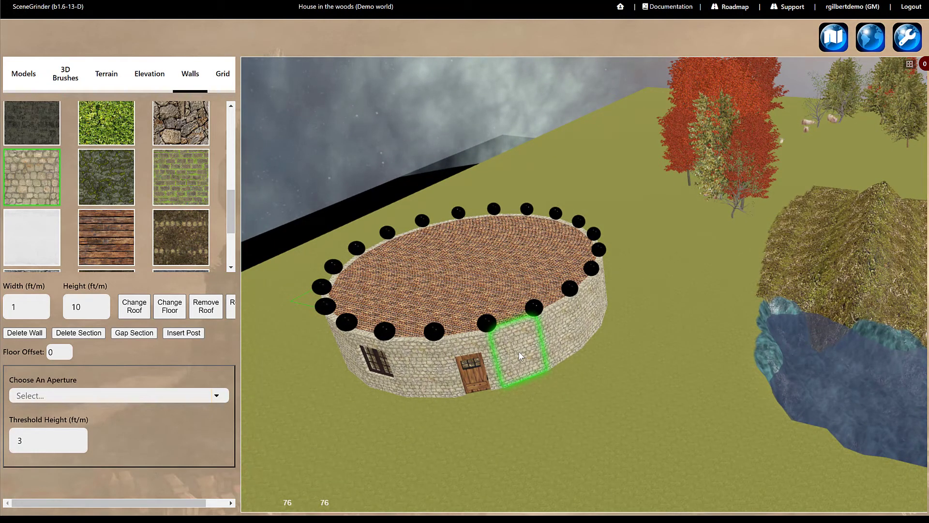
pyautogui.hotkey('ctrl', 'c')
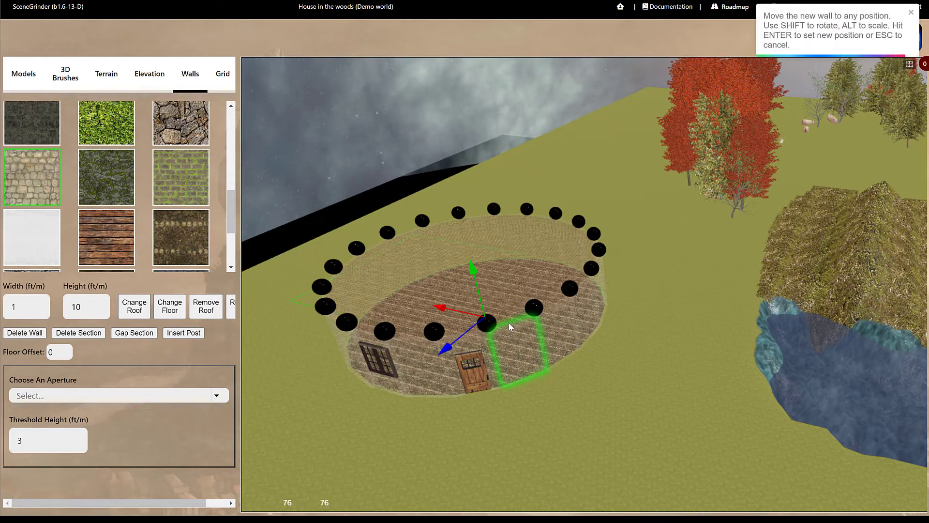
pyautogui.moveTo(474, 270); pyautogui.dragTo(458, 214)
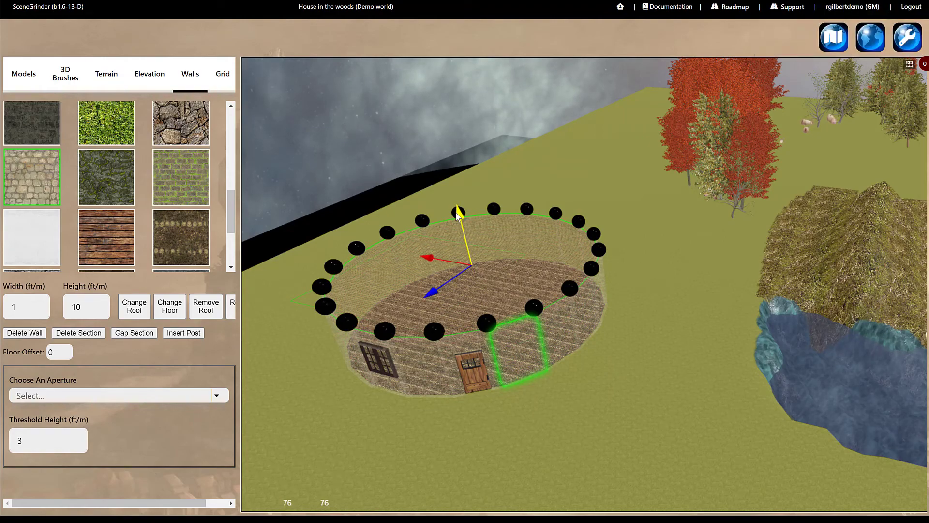
pyautogui.click(458, 215)
# Remove the door from the upper storey by setting that wall section's aperture to None
pyautogui.moveTo(636, 398); pyautogui.dragTo(652, 392)
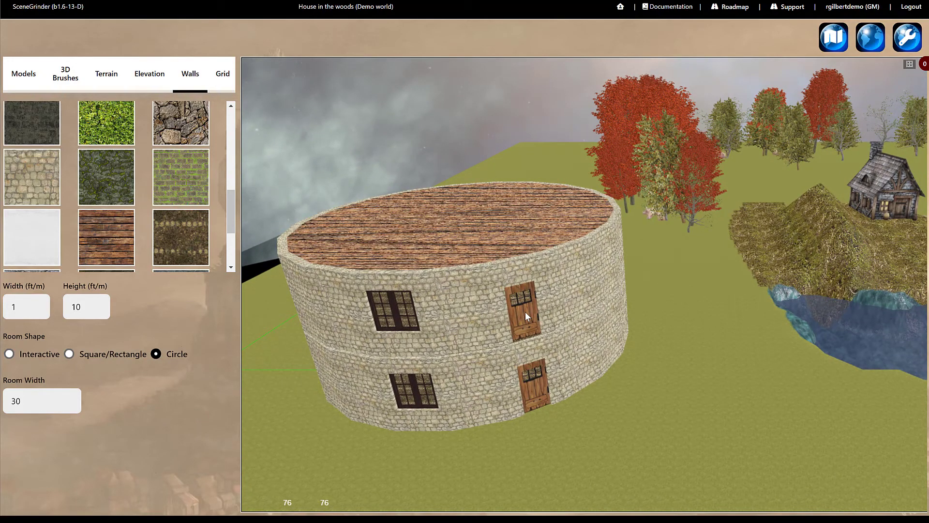
pyautogui.click(516, 267)
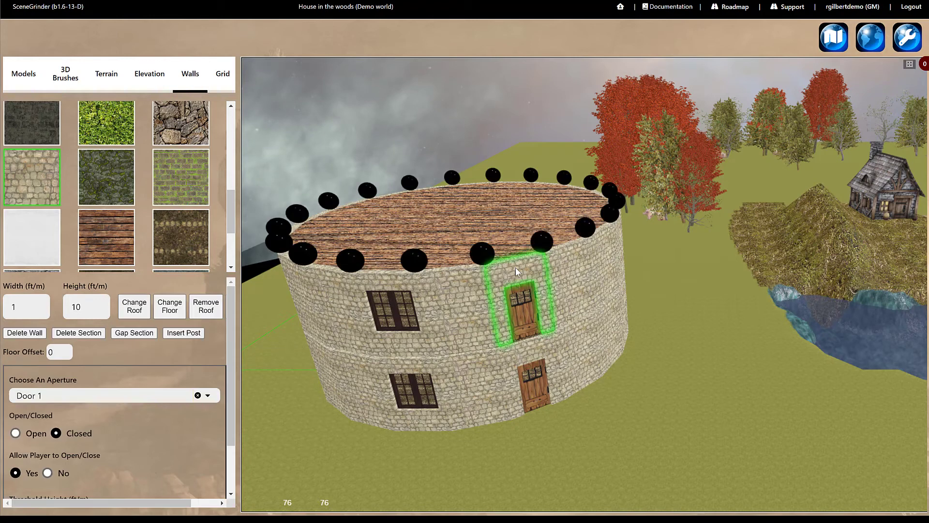
pyautogui.click(55, 396)
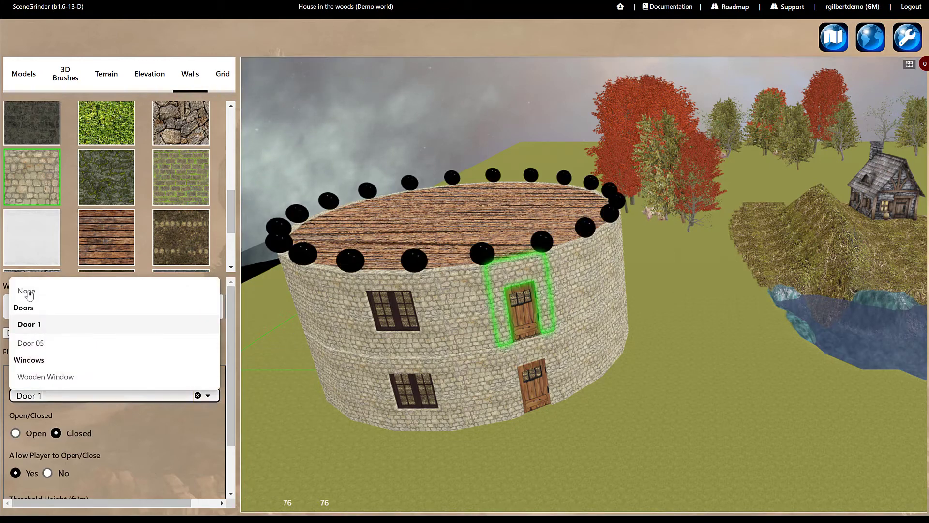
pyautogui.click(25, 292)
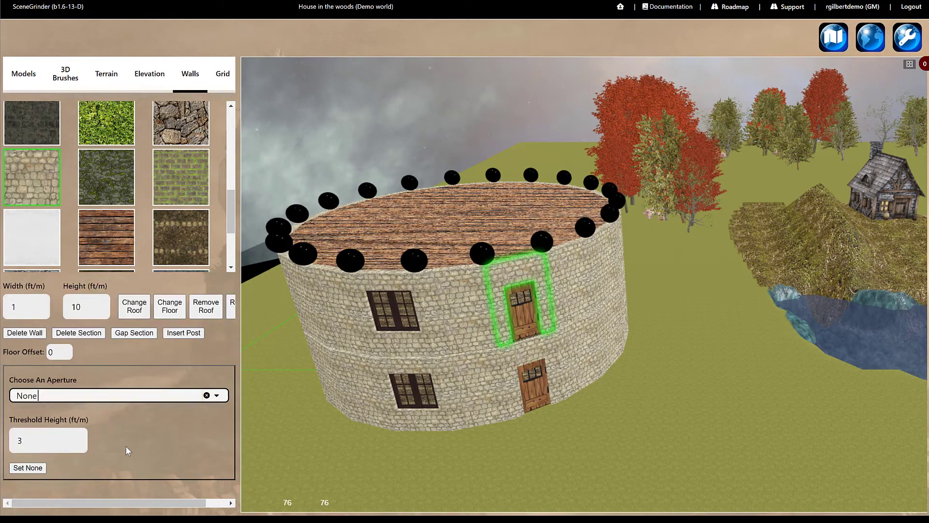
pyautogui.click(32, 468)
pyautogui.doubleClick(652, 438)
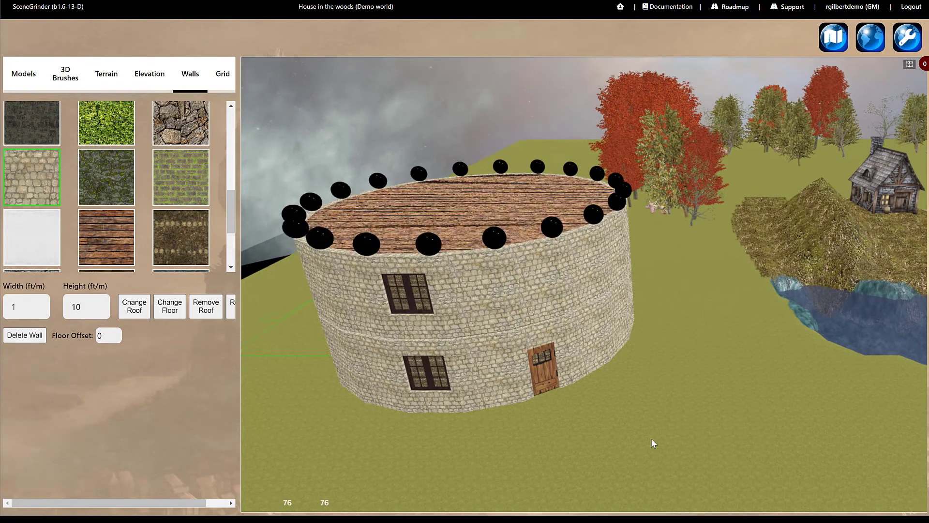
# Remove the roof from the upper storey of the circular building
pyautogui.moveTo(652, 437); pyautogui.dragTo(662, 143)
pyautogui.scroll(3, 646, 388)
pyautogui.scroll(-2, 634, 392)
pyautogui.click(660, 140)
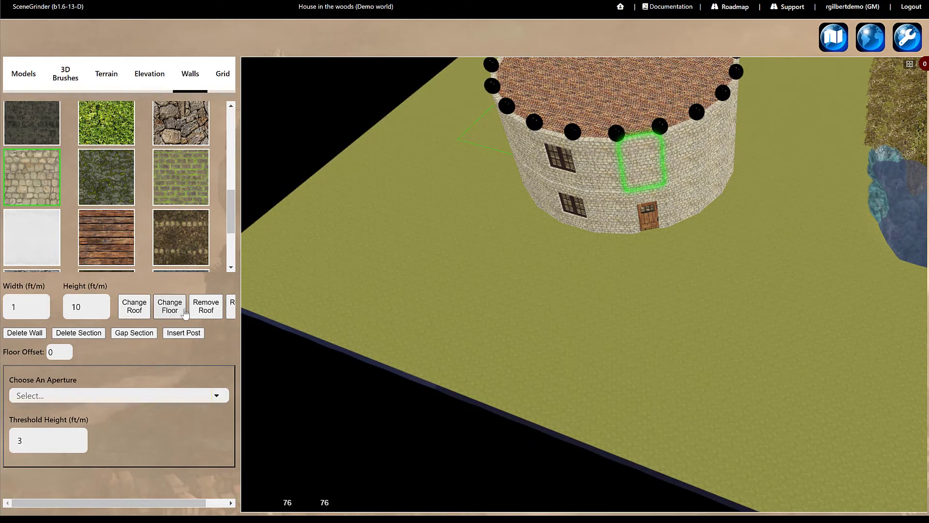
pyautogui.click(206, 312)
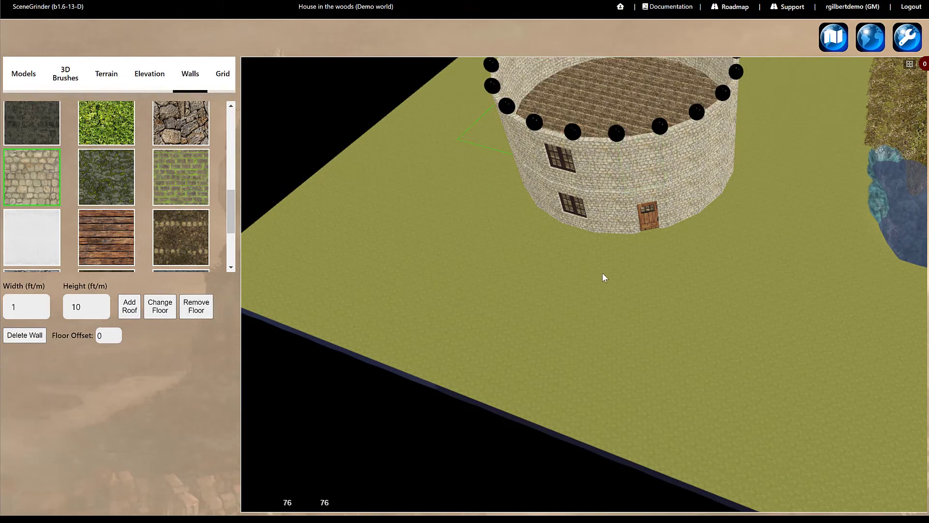
pyautogui.scroll(-2, 600, 275)
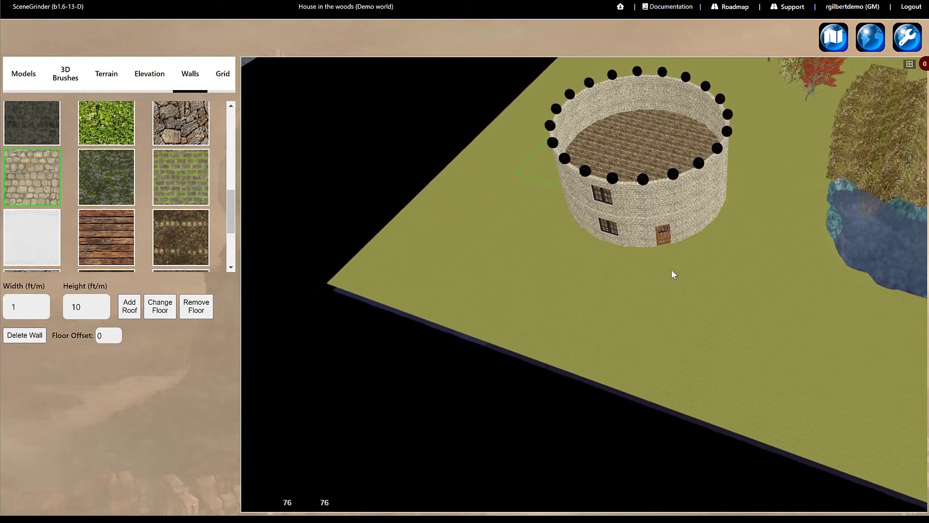
pyautogui.moveTo(677, 274); pyautogui.dragTo(736, 276)
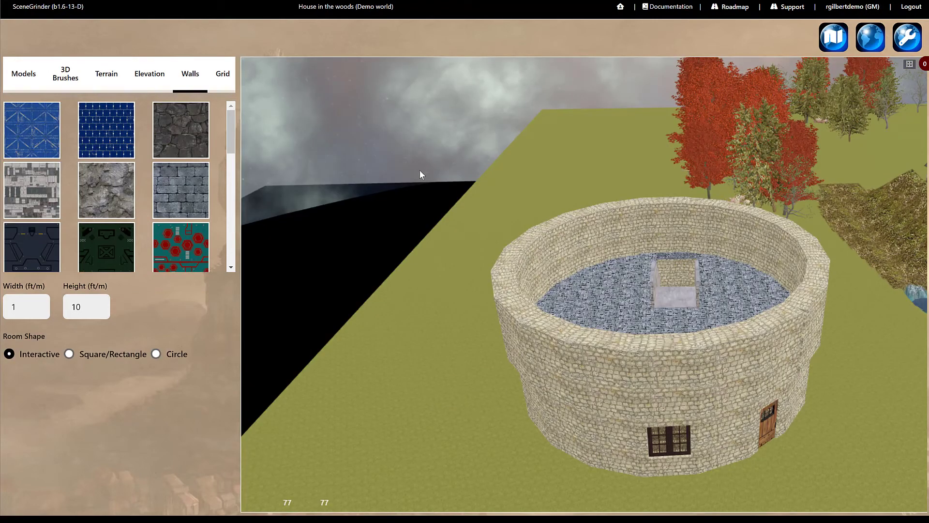
# Examine the open-topped round tower's blue-grey stone floor and its stairway opening from several angles
pyautogui.moveTo(441, 202); pyautogui.dragTo(401, 222)
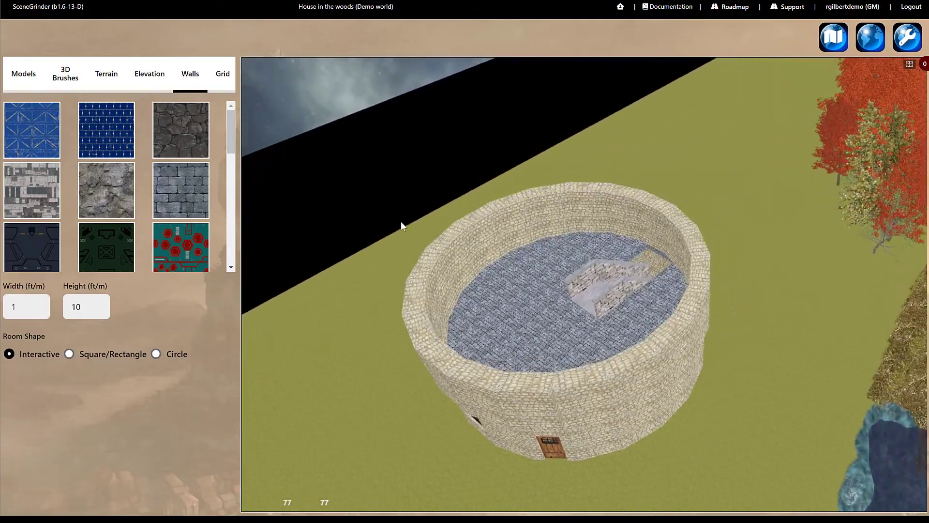
pyautogui.scroll(5, 616, 304)
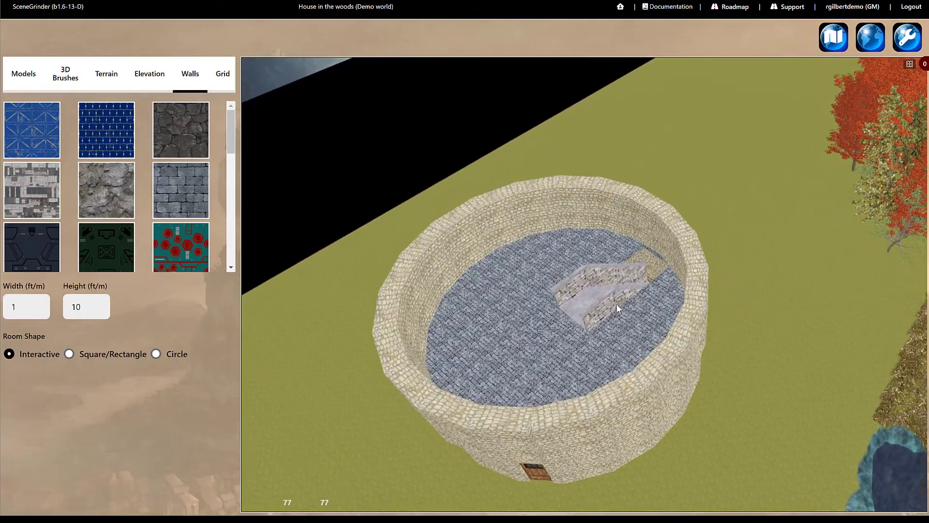
pyautogui.moveTo(802, 295); pyautogui.dragTo(830, 293)
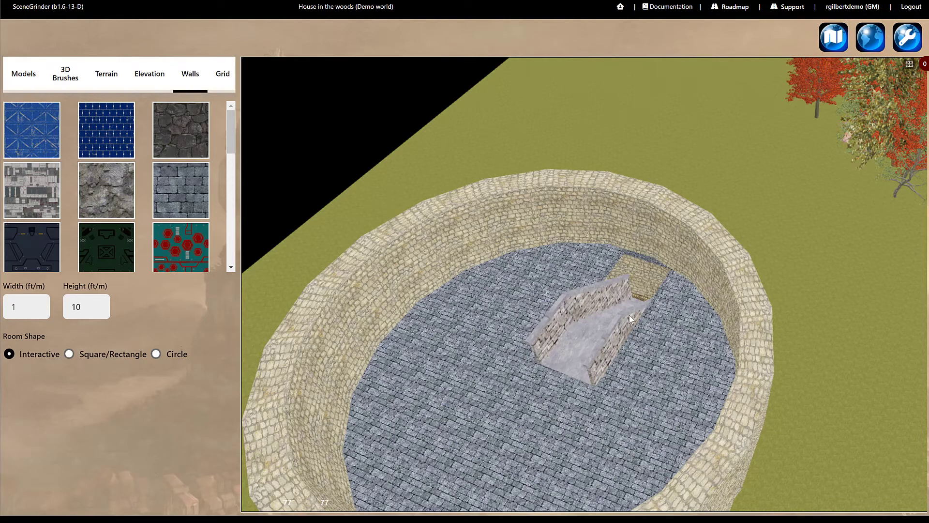
pyautogui.scroll(-3, 823, 357)
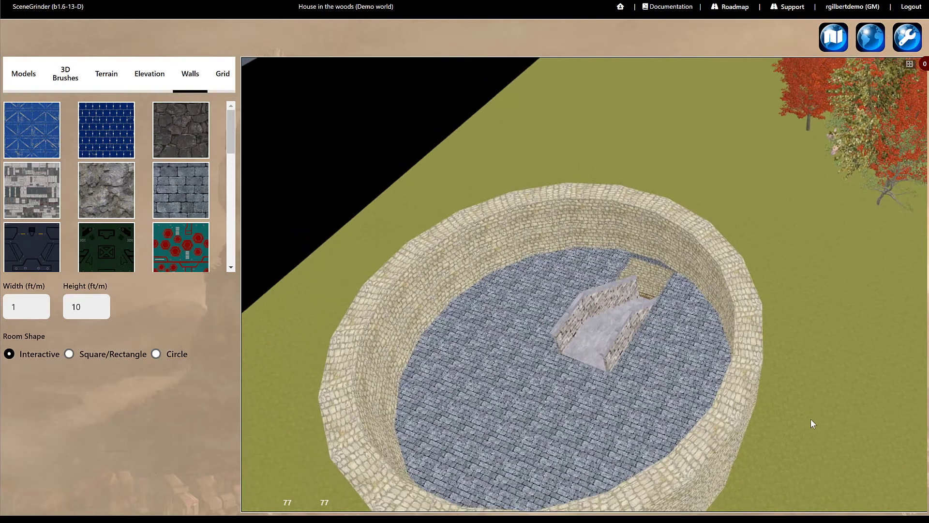
pyautogui.moveTo(811, 420); pyautogui.dragTo(615, 405)
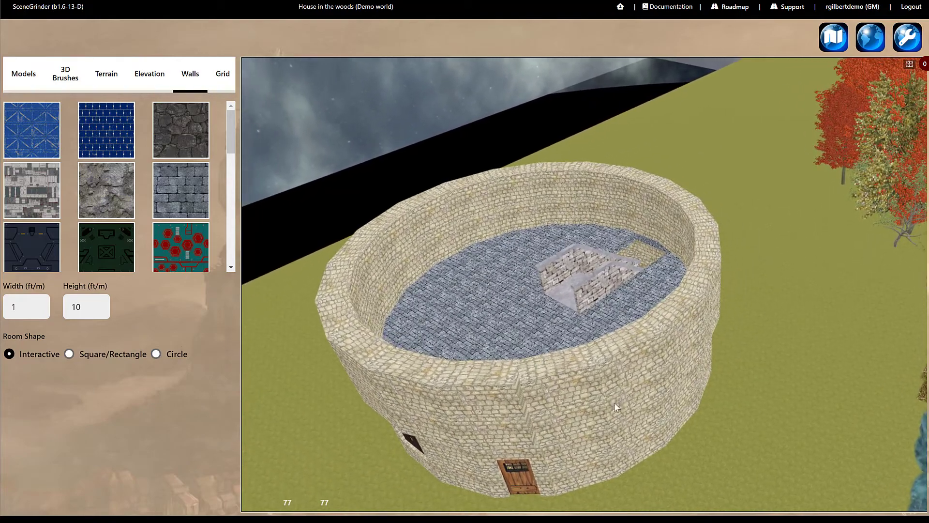
# Cut a gap in one upper-storey wall section beside the door side of the round tower
pyautogui.click(615, 413)
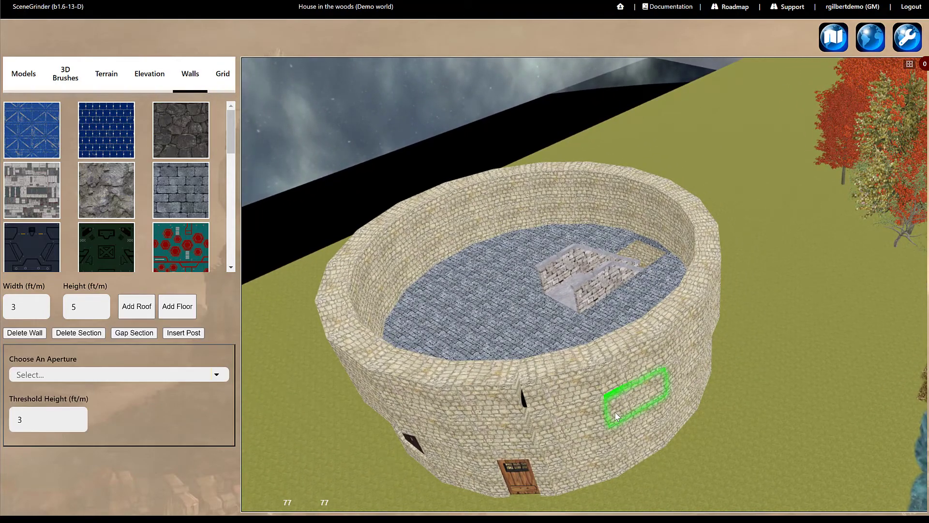
pyautogui.click(627, 359)
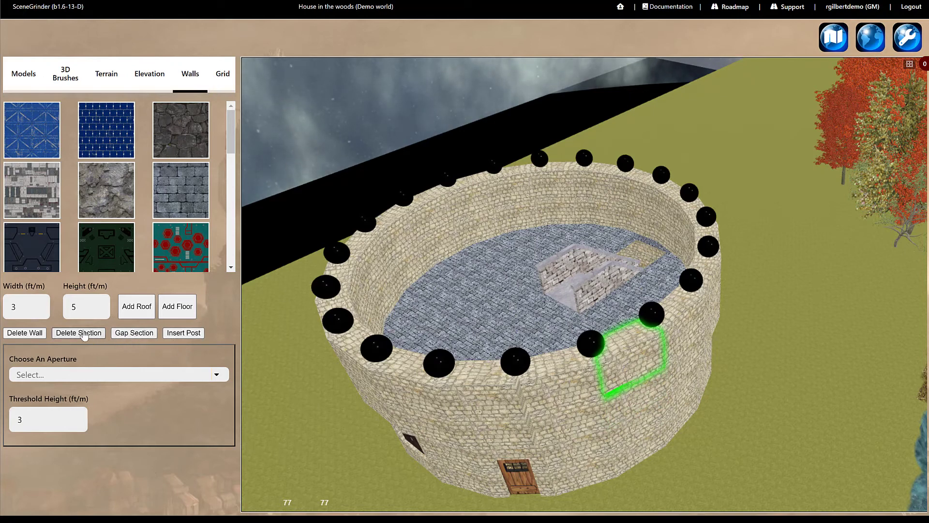
pyautogui.moveTo(327, 460); pyautogui.dragTo(334, 449)
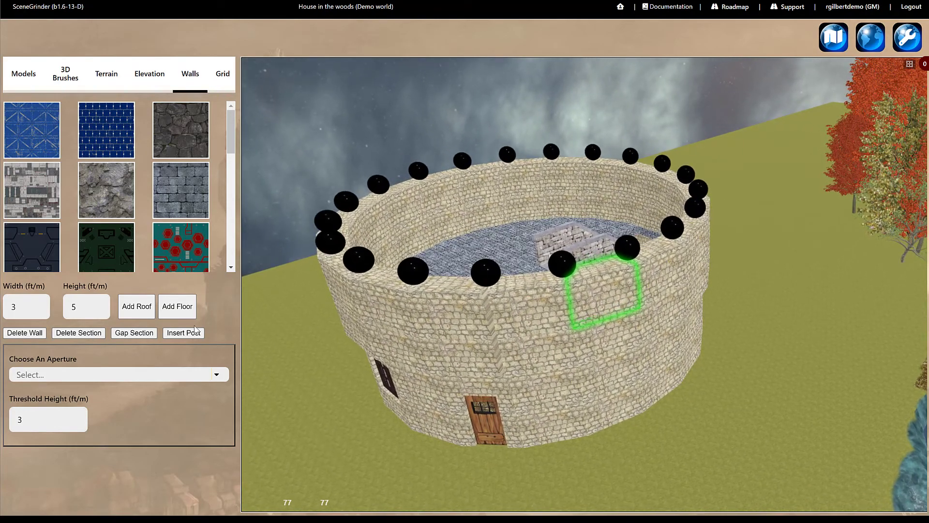
pyautogui.click(143, 334)
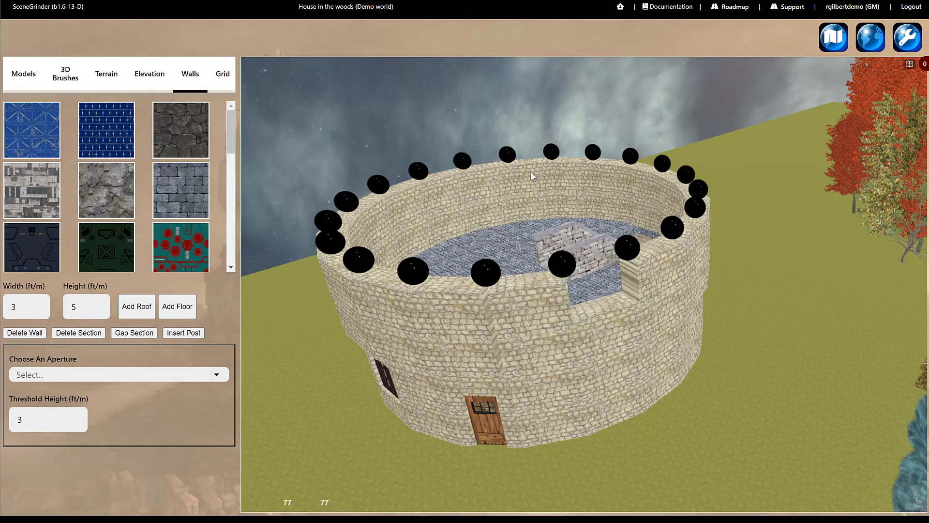
# Gap further alternate sections of the tower's upper wall, leaving solid sections between them as battlements
pyautogui.moveTo(744, 351); pyautogui.dragTo(563, 190)
pyautogui.click(559, 190)
pyautogui.moveTo(610, 286); pyautogui.dragTo(652, 350)
pyautogui.click(134, 332)
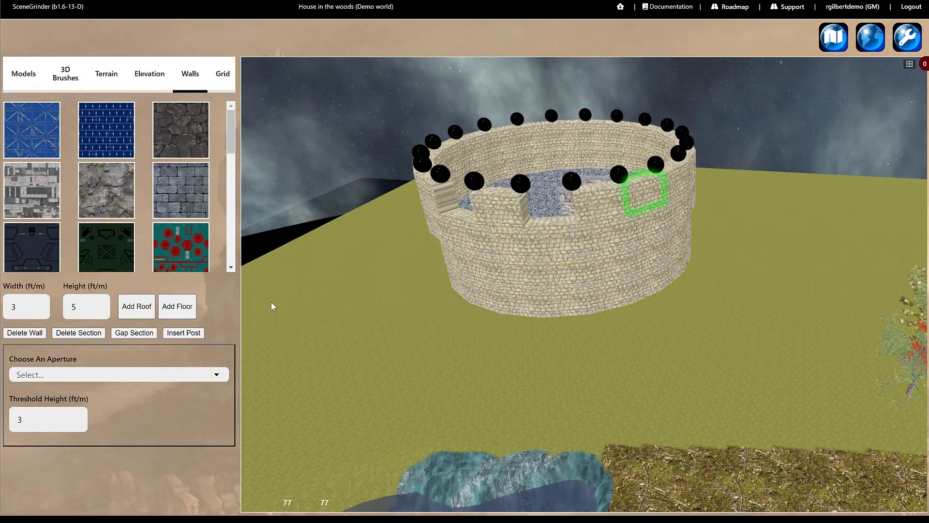
pyautogui.click(138, 333)
# Continue the battlements around the tower by gapping two more alternate sections on the side facing the pond and trees
pyautogui.moveTo(753, 335); pyautogui.dragTo(692, 347)
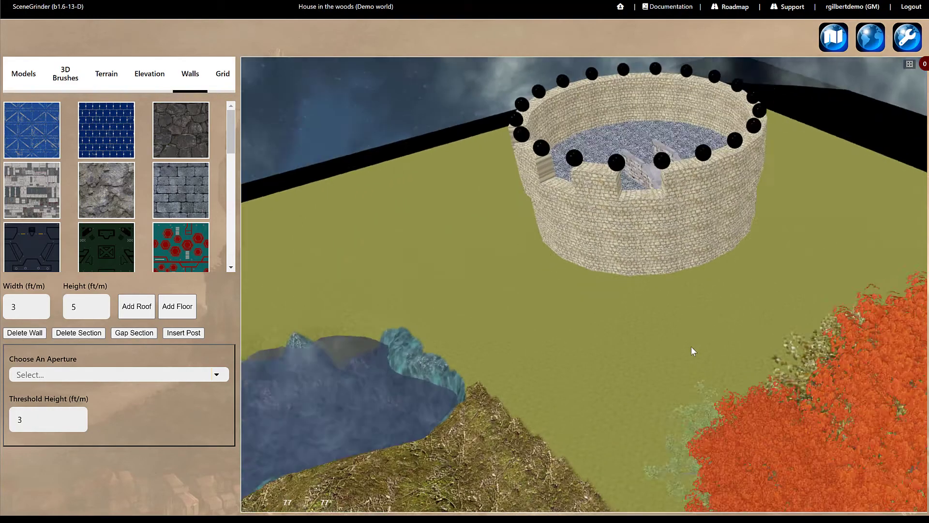
pyautogui.click(749, 175)
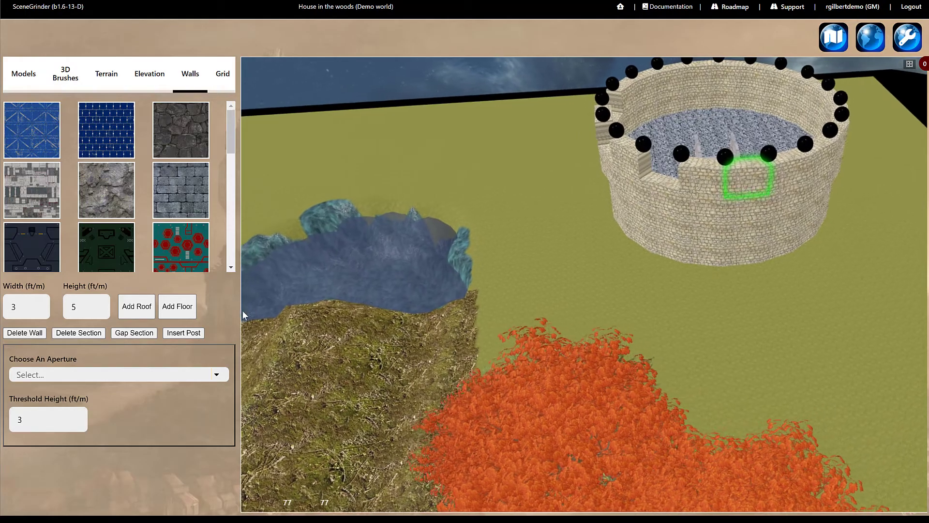
pyautogui.click(134, 332)
pyautogui.moveTo(805, 274); pyautogui.dragTo(762, 272)
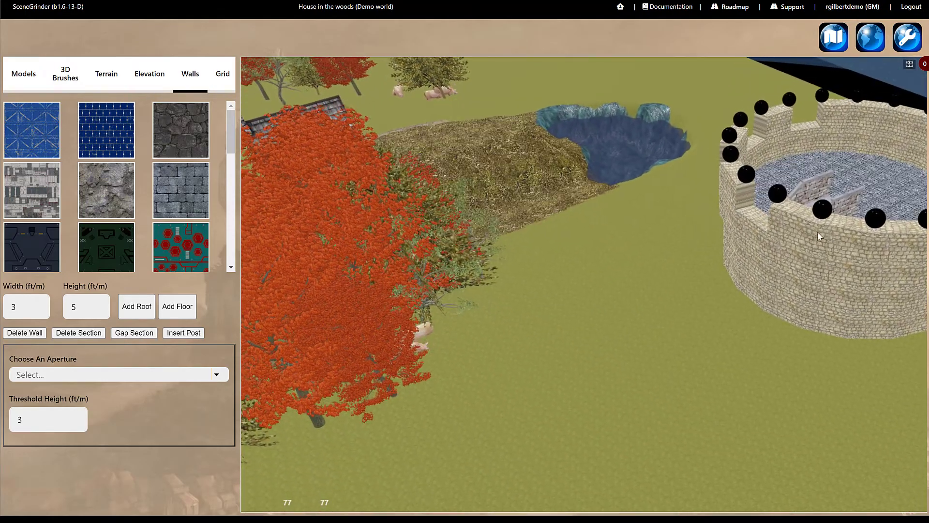
pyautogui.click(817, 231)
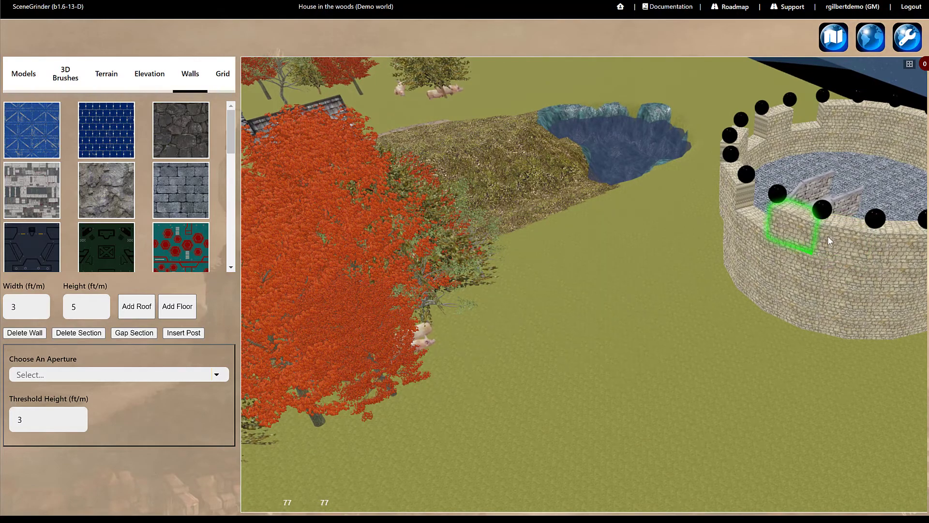
pyautogui.click(826, 235)
pyautogui.click(125, 333)
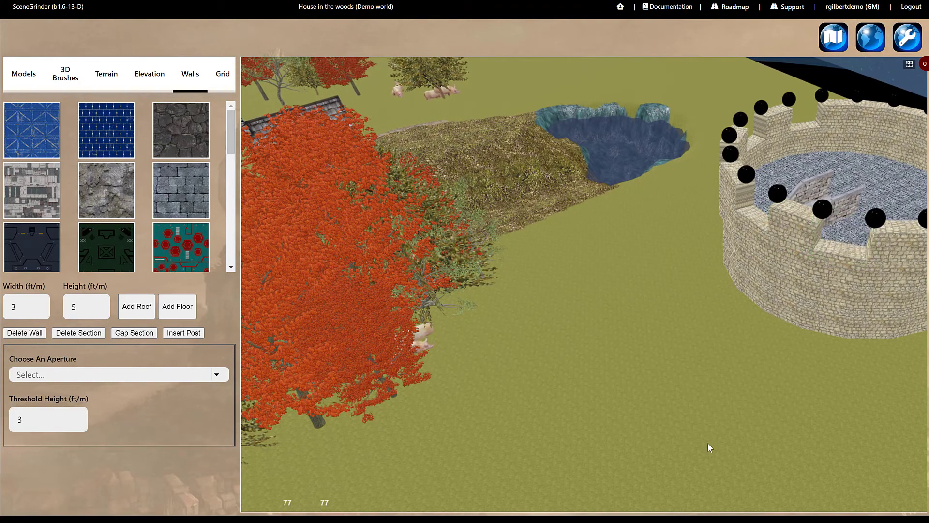
# Gap the next alternate section of the upper wall, further around from the trees towards the window side
pyautogui.moveTo(707, 442); pyautogui.dragTo(669, 397)
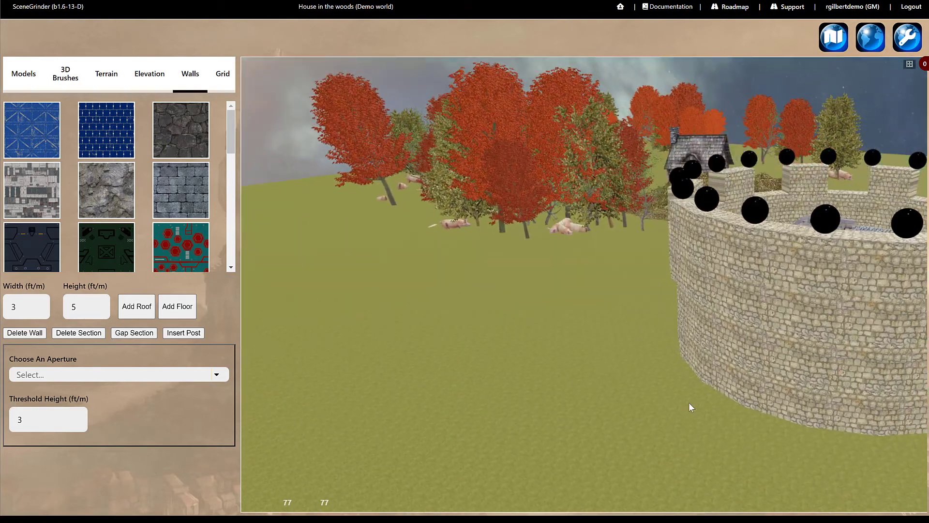
pyautogui.moveTo(689, 246); pyautogui.dragTo(702, 306)
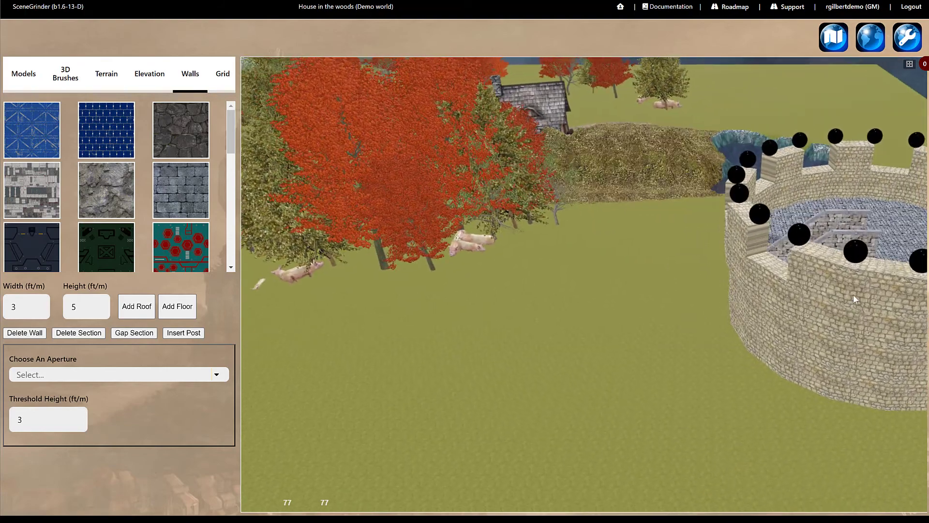
pyautogui.click(895, 292)
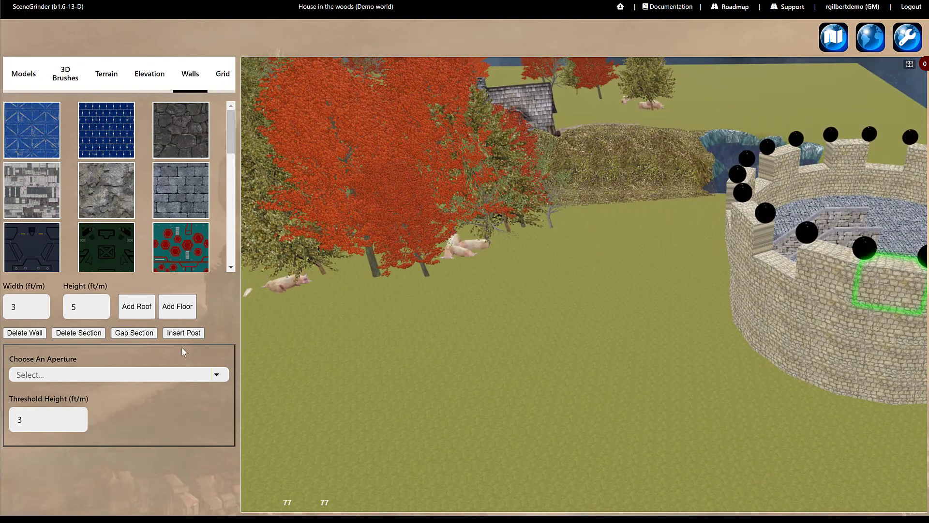
pyautogui.click(134, 333)
# Apply the rough light-grey rock texture to the tower's upper wall
pyautogui.moveTo(629, 417); pyautogui.dragTo(579, 413)
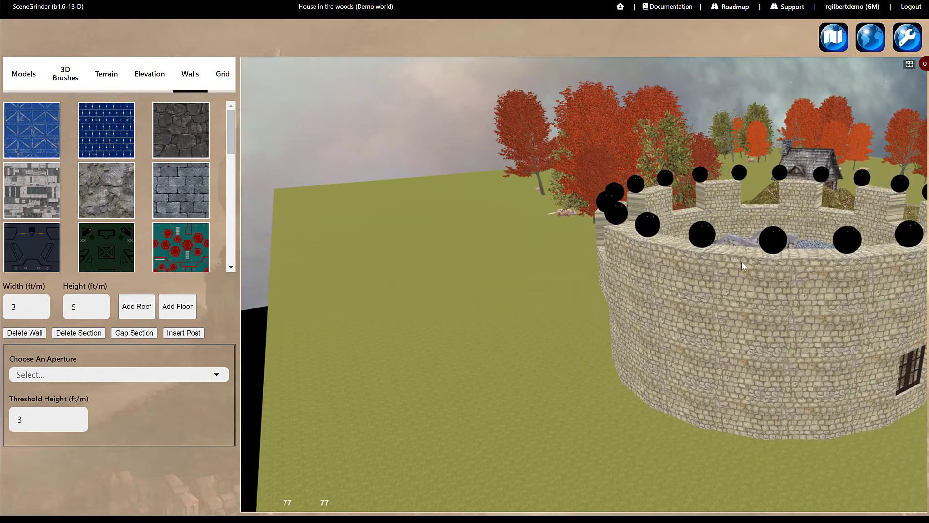
pyautogui.click(738, 273)
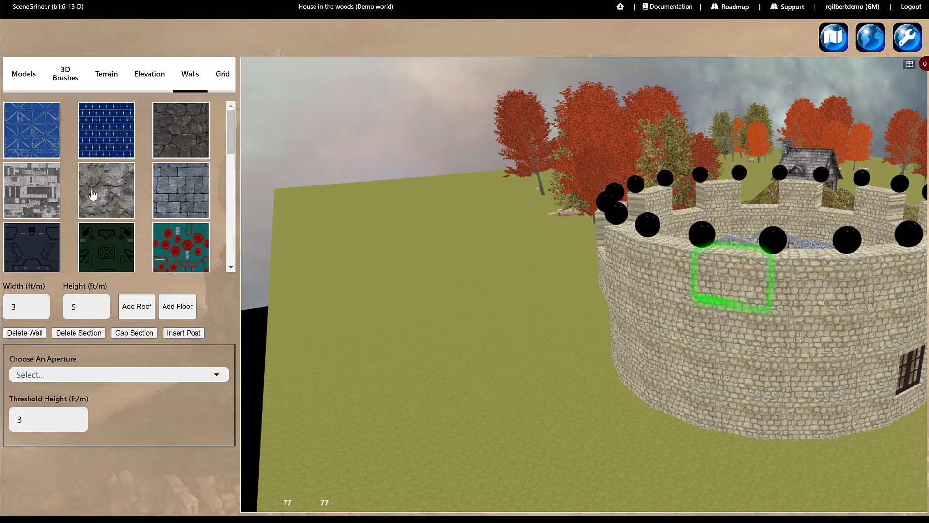
pyautogui.click(107, 196)
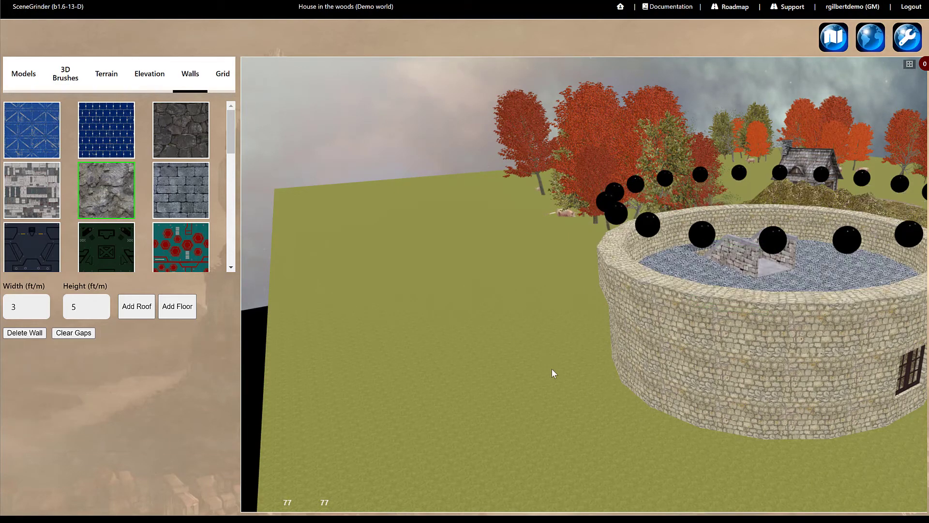
# Gap the parapet section above the ground-floor window and try to clear gaps on the short stretch beside it
pyautogui.moveTo(594, 424); pyautogui.dragTo(565, 427)
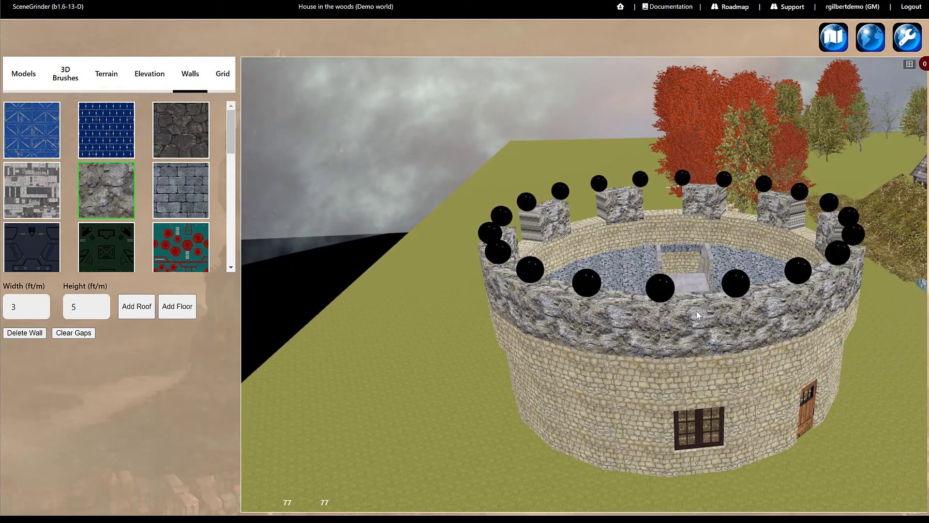
pyautogui.click(698, 315)
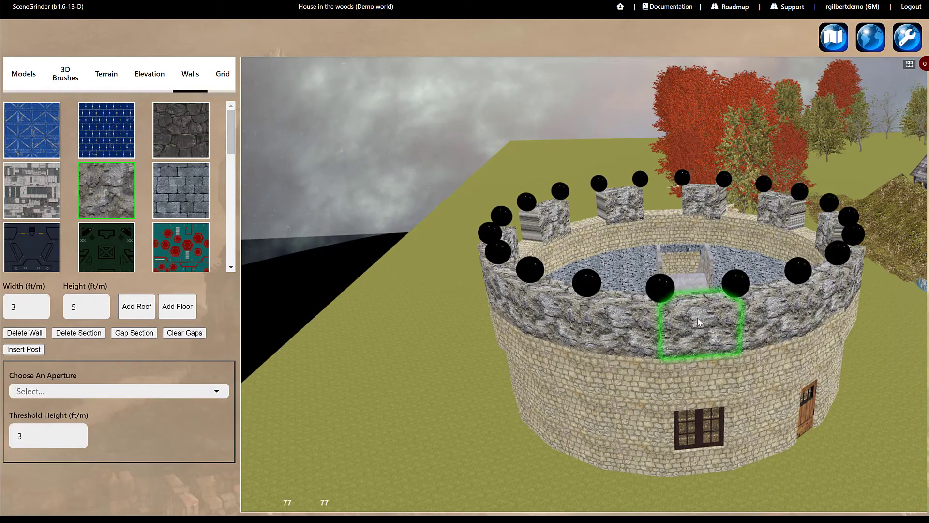
pyautogui.click(134, 333)
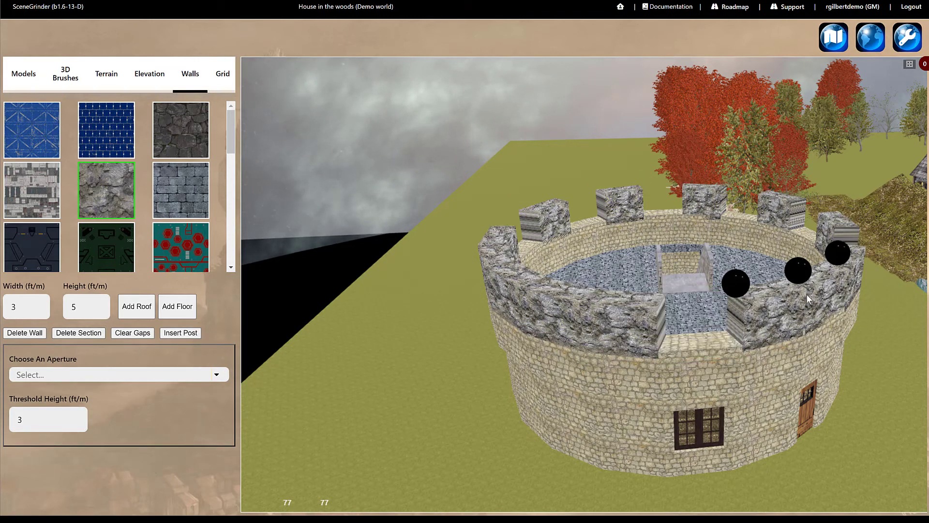
pyautogui.click(832, 297)
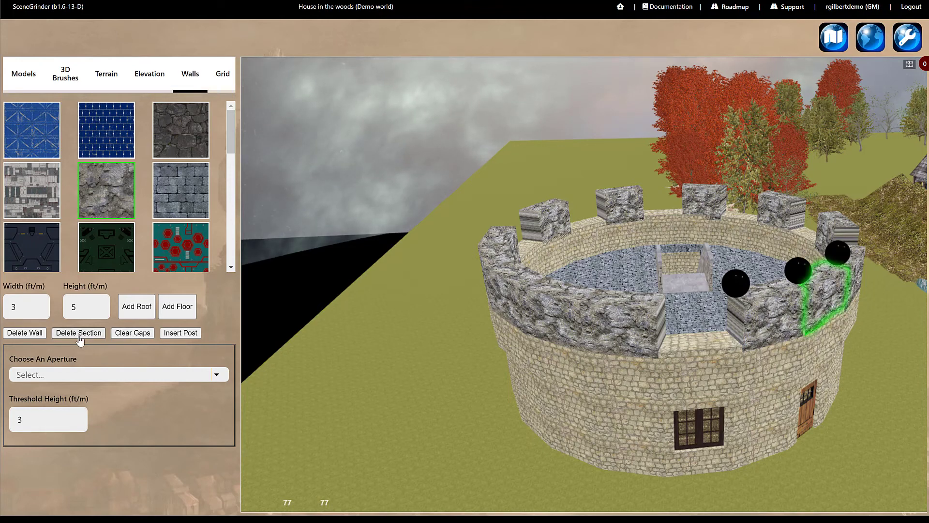
pyautogui.click(133, 335)
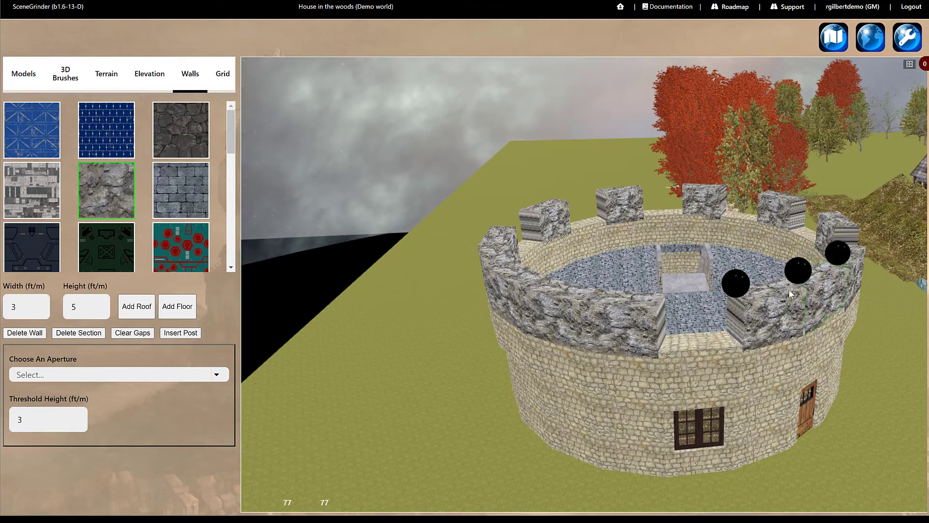
# Apply the dark rubble stone texture to the short parapet stretch near the door and blue-grey stone blocks to the remaining parapet
pyautogui.moveTo(897, 440); pyautogui.dragTo(890, 442)
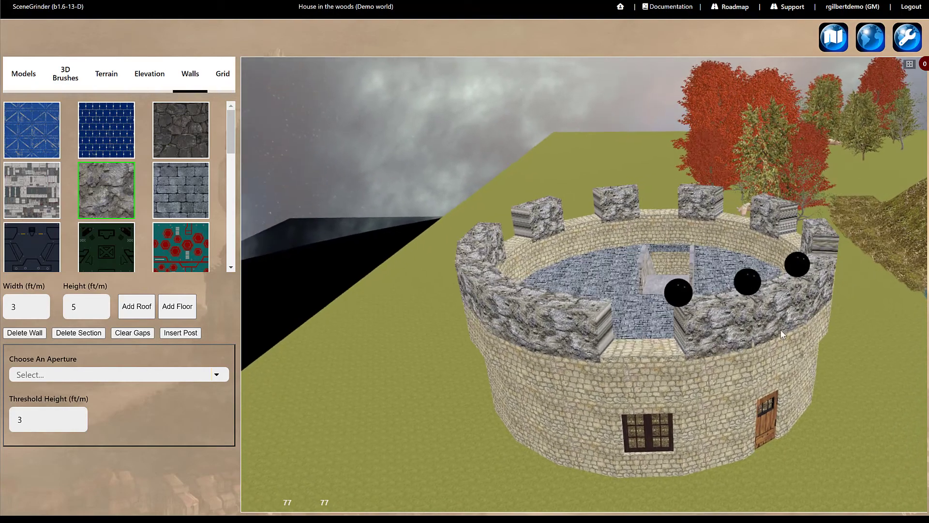
pyautogui.click(775, 309)
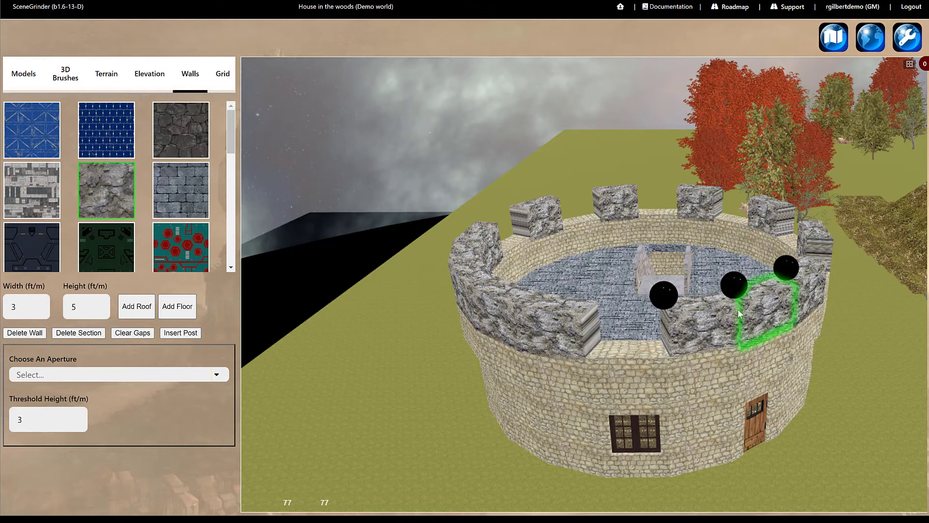
pyautogui.click(178, 143)
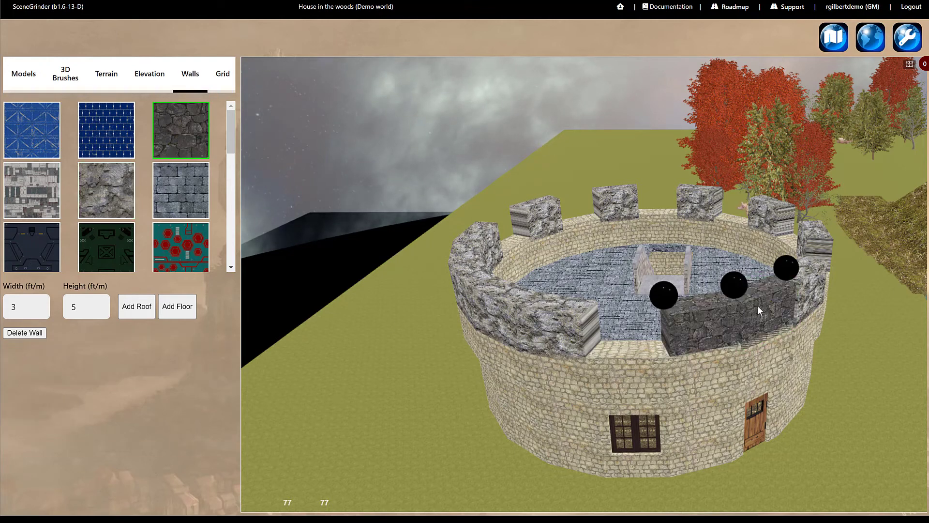
pyautogui.click(544, 321)
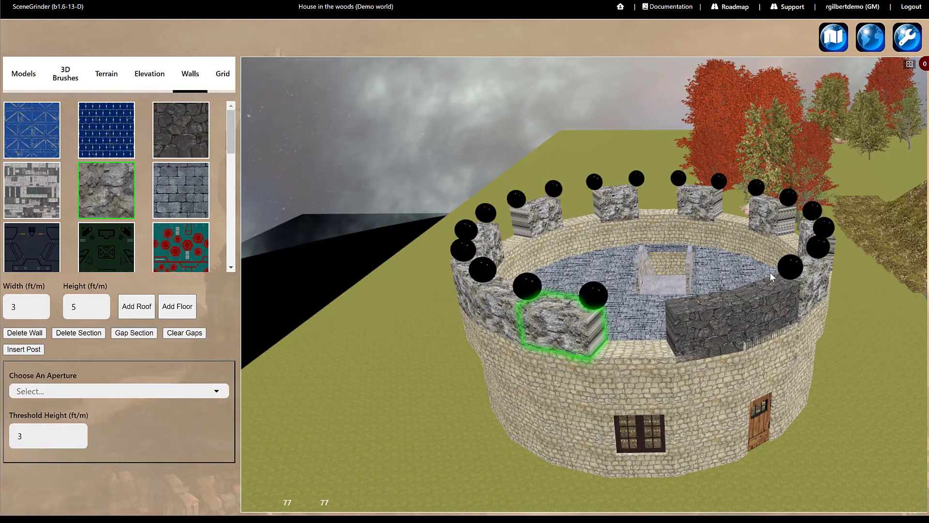
pyautogui.click(178, 207)
pyautogui.moveTo(459, 429); pyautogui.dragTo(495, 442)
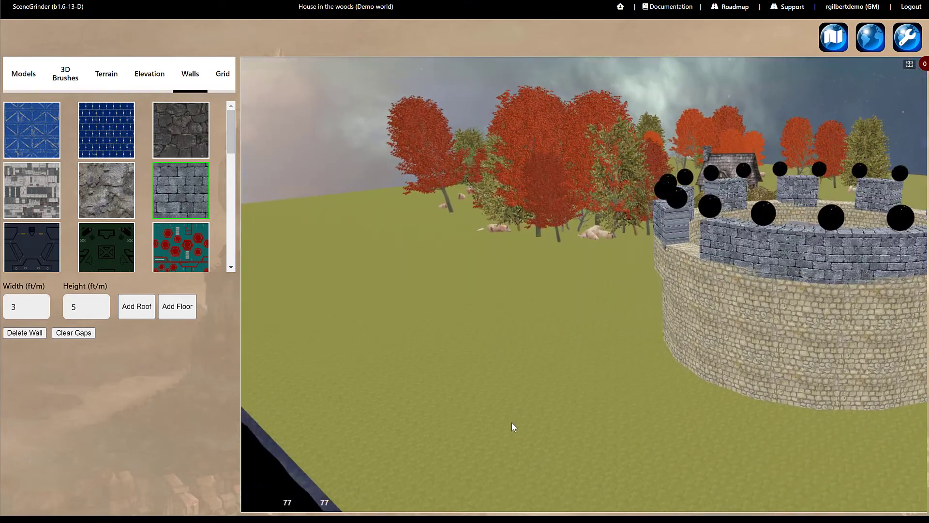
pyautogui.click(785, 232)
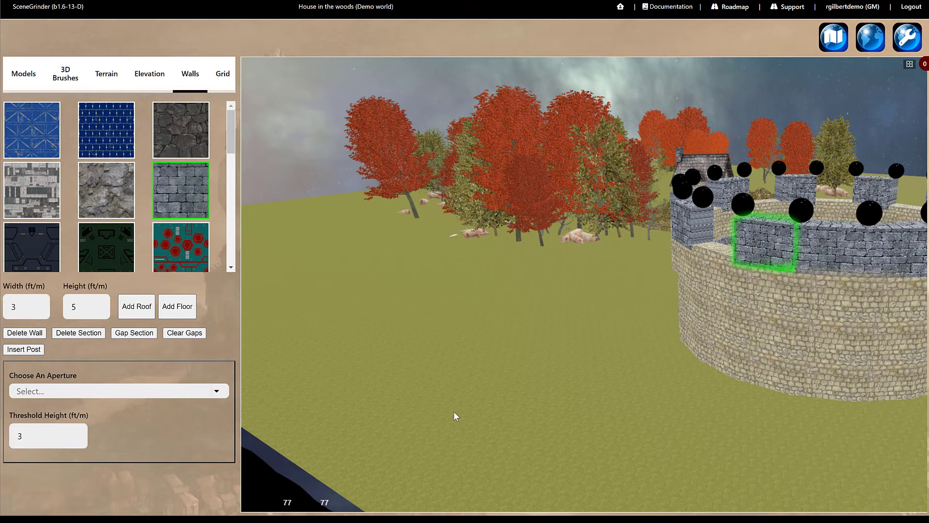
pyautogui.moveTo(454, 411); pyautogui.dragTo(446, 415)
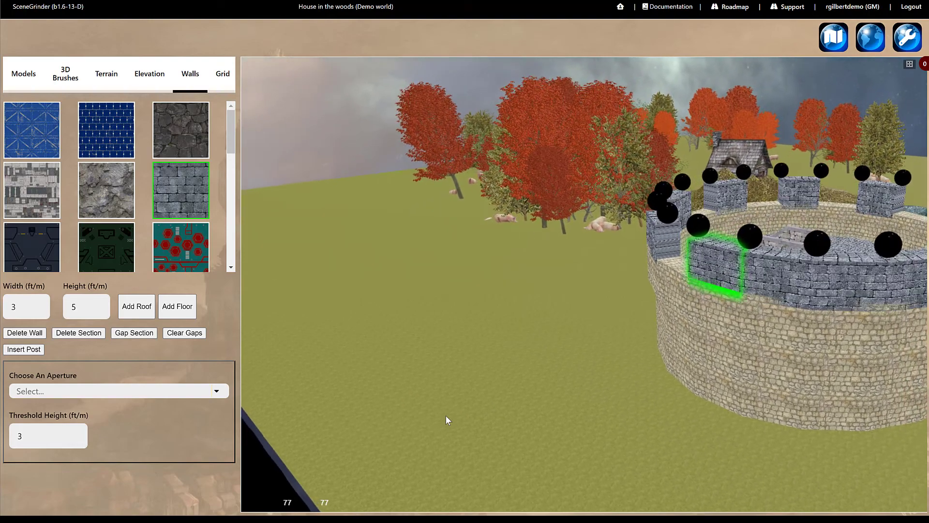
pyautogui.scroll(2, 446, 416)
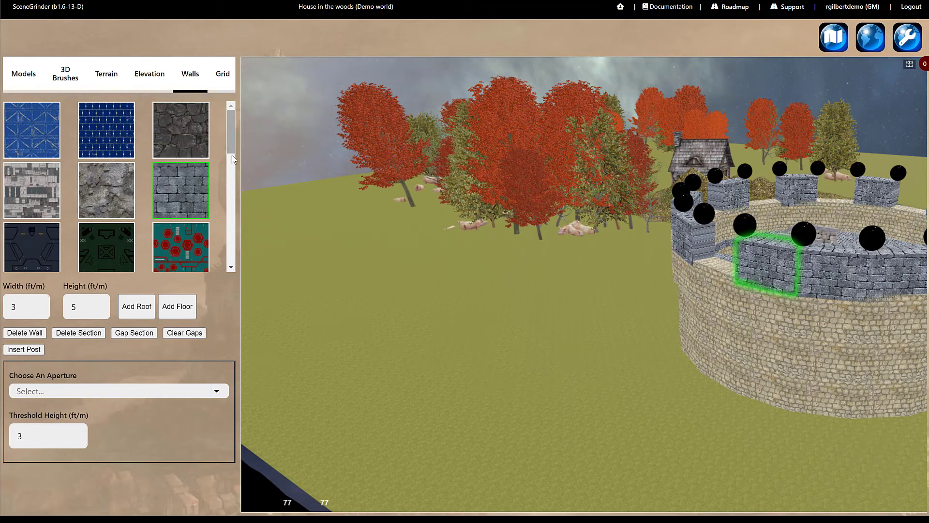
# Place a 30 by 30 rectangular room with 10-high wooden plank walls on the grass beside the tower and select one wall
pyautogui.moveTo(232, 159); pyautogui.dragTo(234, 286)
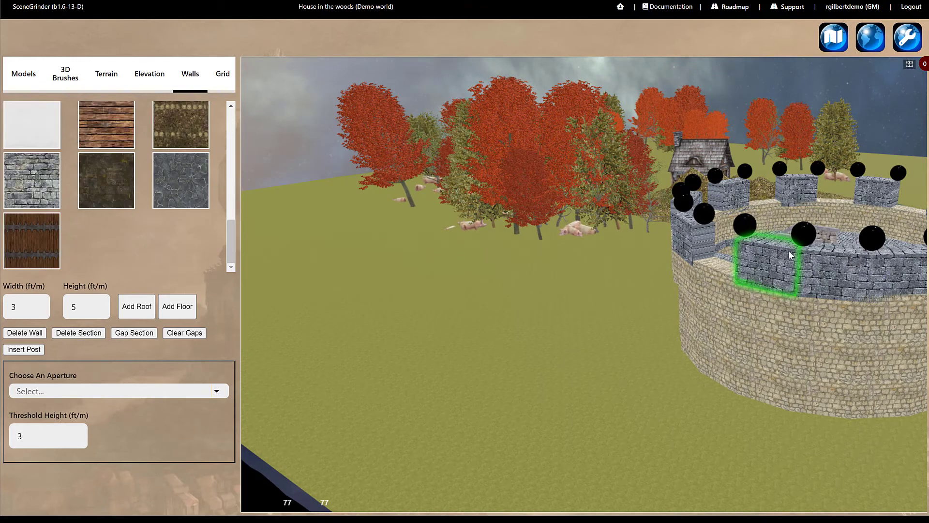
pyautogui.click(570, 417)
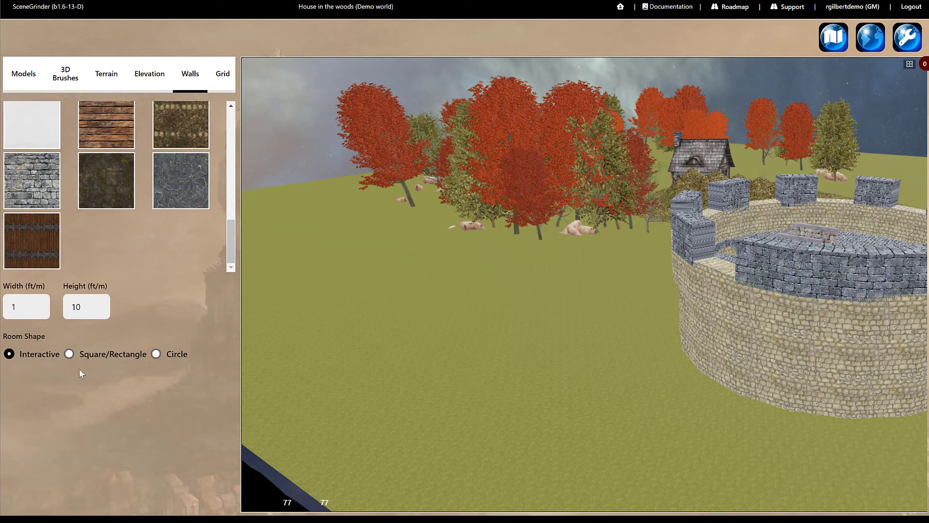
pyautogui.click(70, 354)
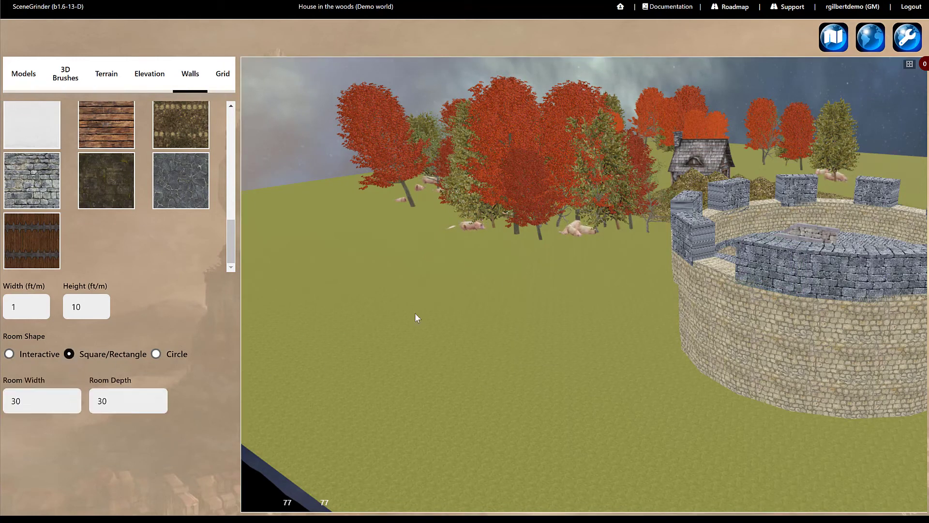
pyautogui.click(121, 135)
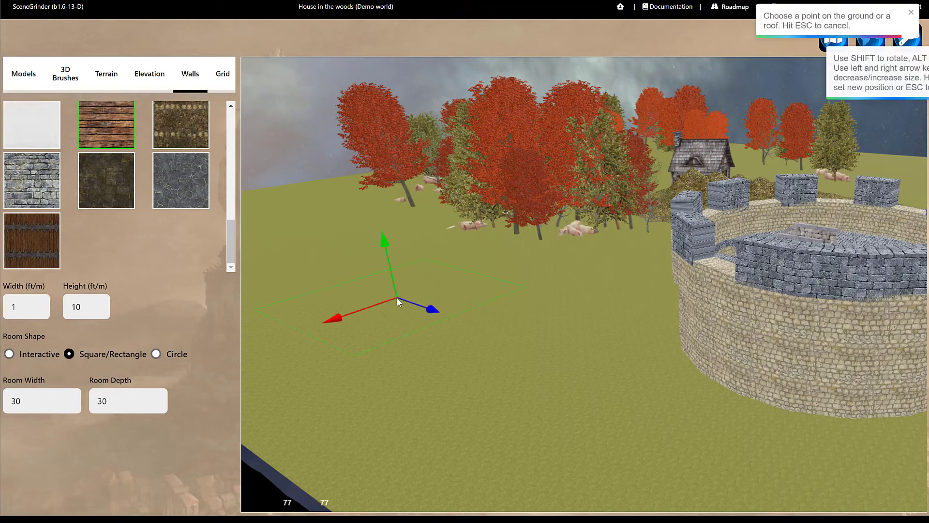
pyautogui.press('Return')
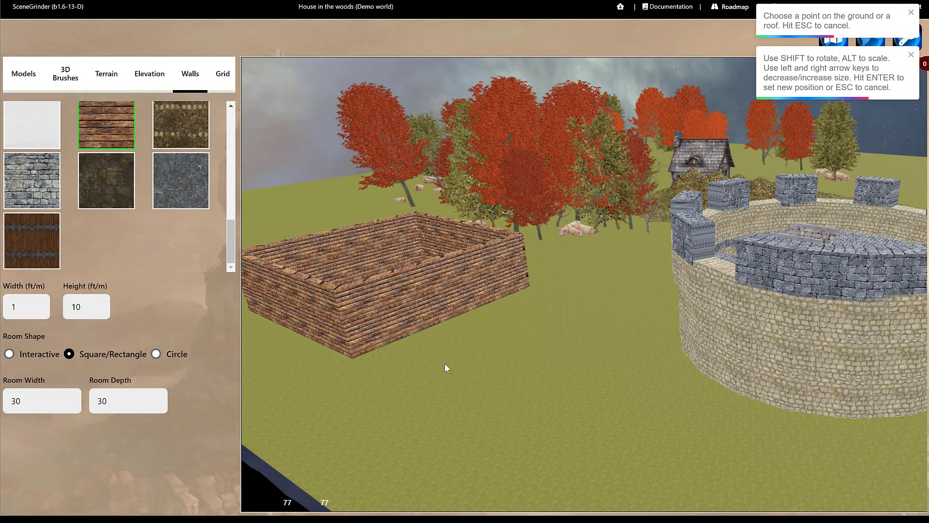
pyautogui.click(415, 292)
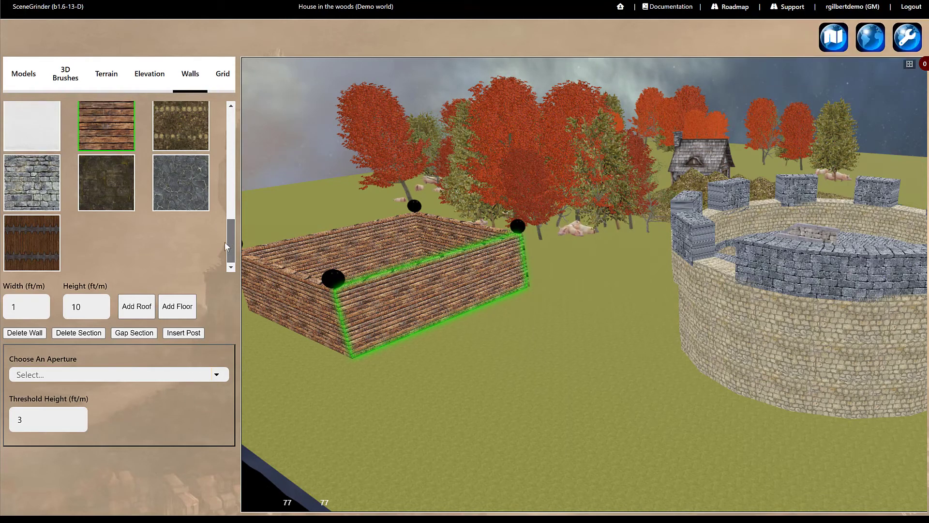
# Insert a post in the selected plank wall and slide it toward the near corner to make a short wall section
pyautogui.moveTo(225, 242); pyautogui.dragTo(225, 241)
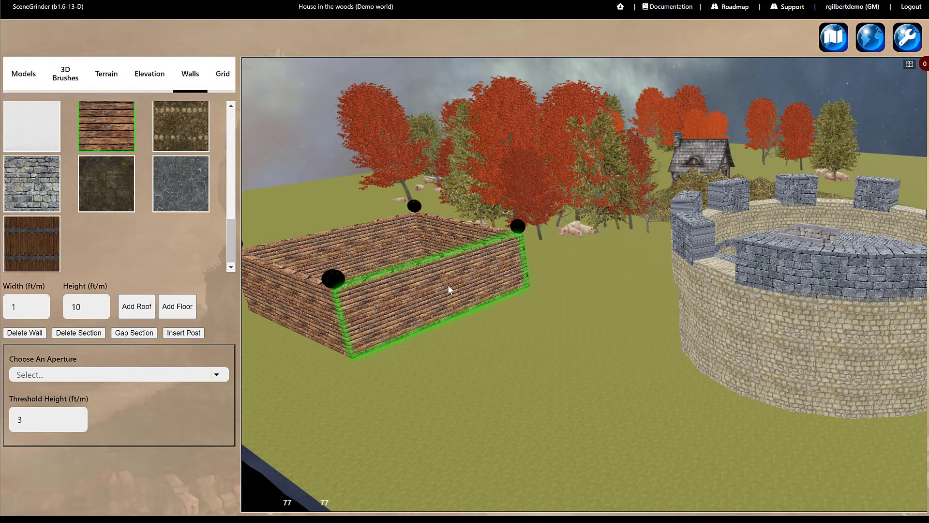
pyautogui.click(189, 333)
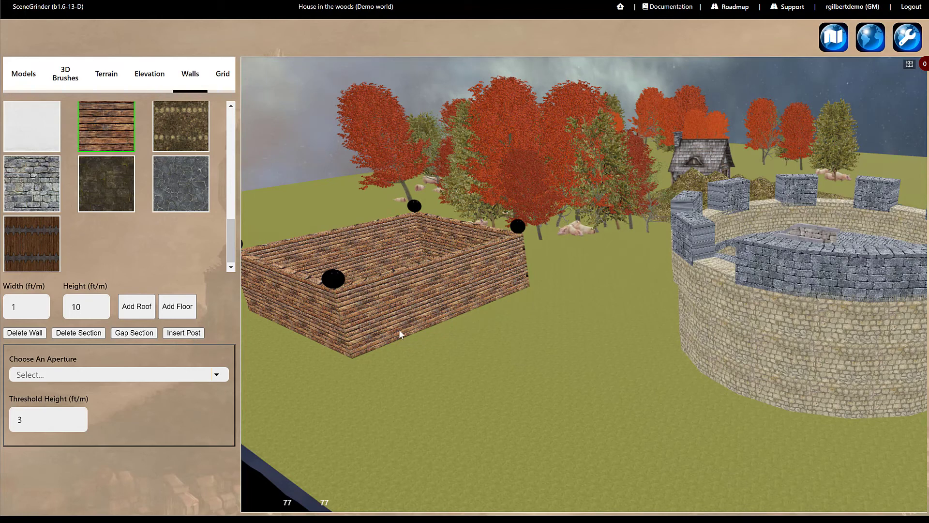
pyautogui.click(401, 301)
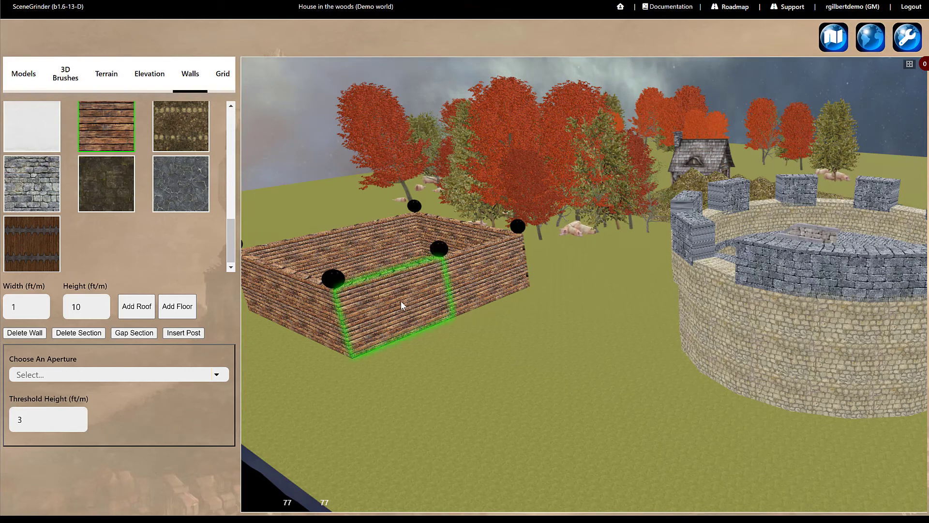
pyautogui.click(441, 249)
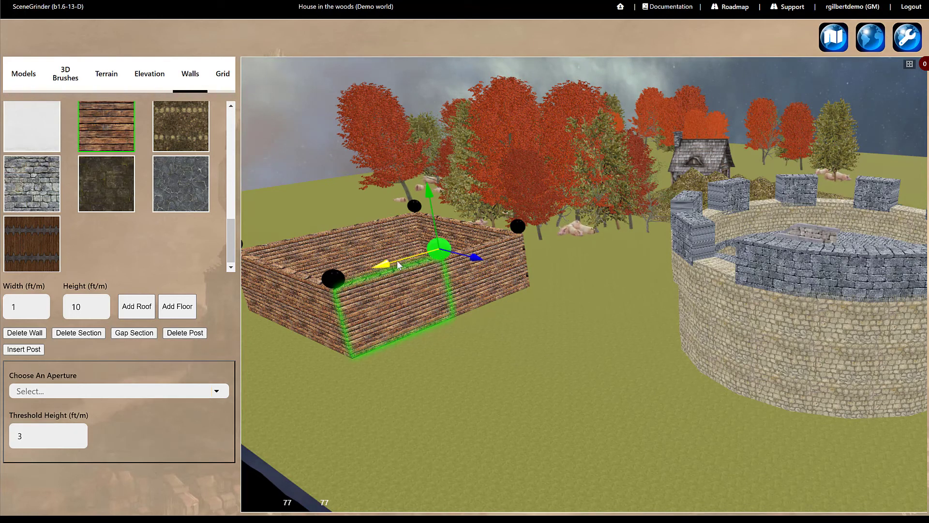
pyautogui.moveTo(384, 262); pyautogui.dragTo(334, 279)
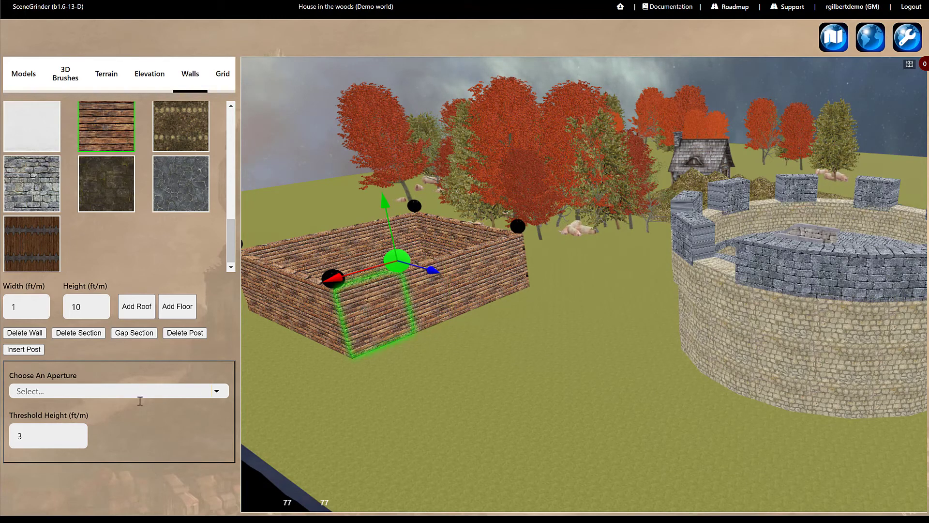
# Fit the Door 1 aperture into the short plank wall section beside the near corner
pyautogui.click(90, 392)
pyautogui.click(91, 323)
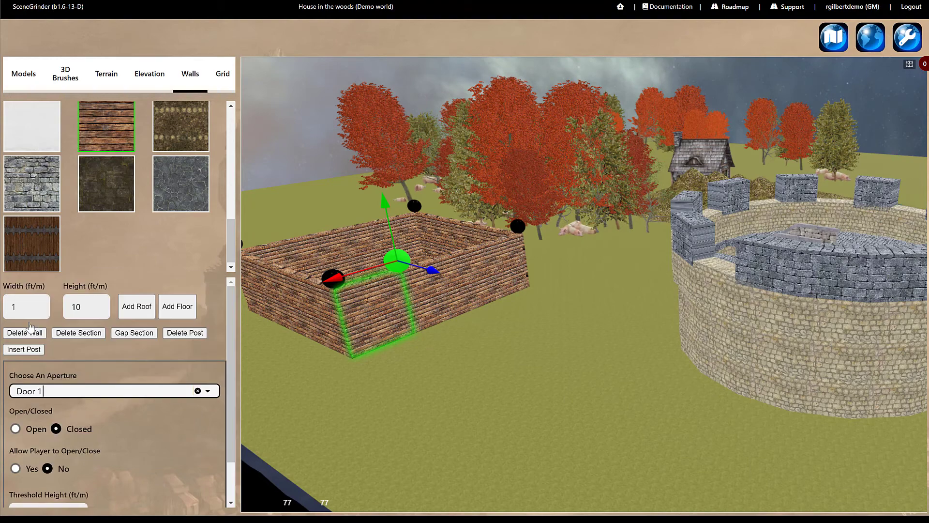
pyautogui.scroll(-1, 101, 451)
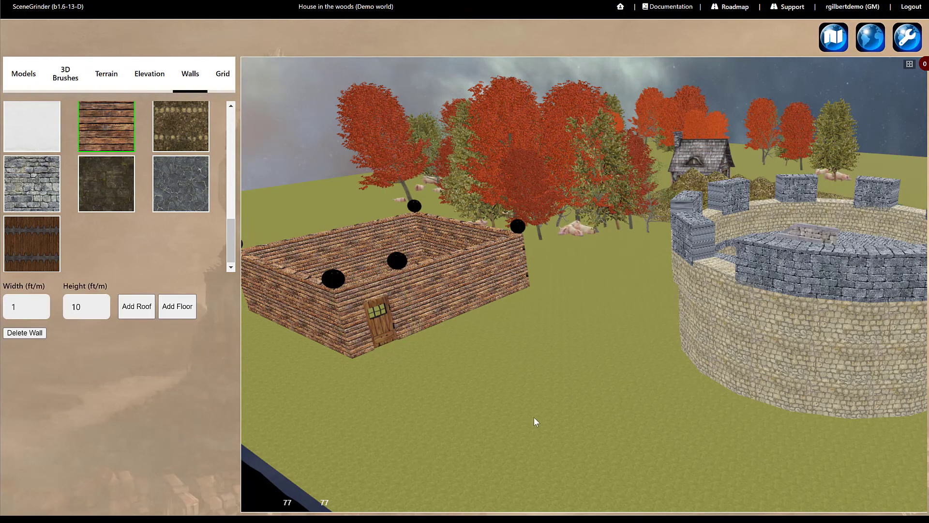
# Leave scene editing and switch to the play view with the tower and plank room in sight
pyautogui.moveTo(533, 417); pyautogui.dragTo(620, 428)
pyautogui.scroll(-3, 535, 416)
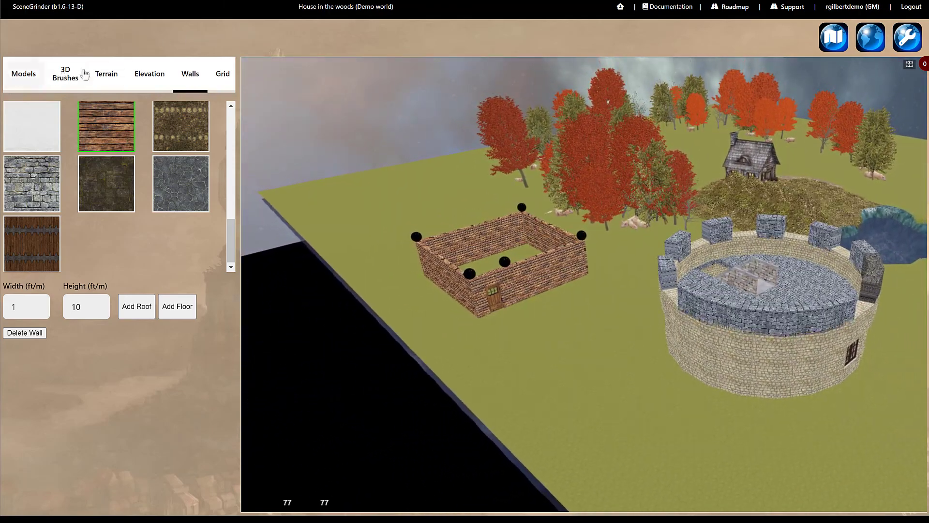
pyautogui.moveTo(602, 355); pyautogui.dragTo(647, 414)
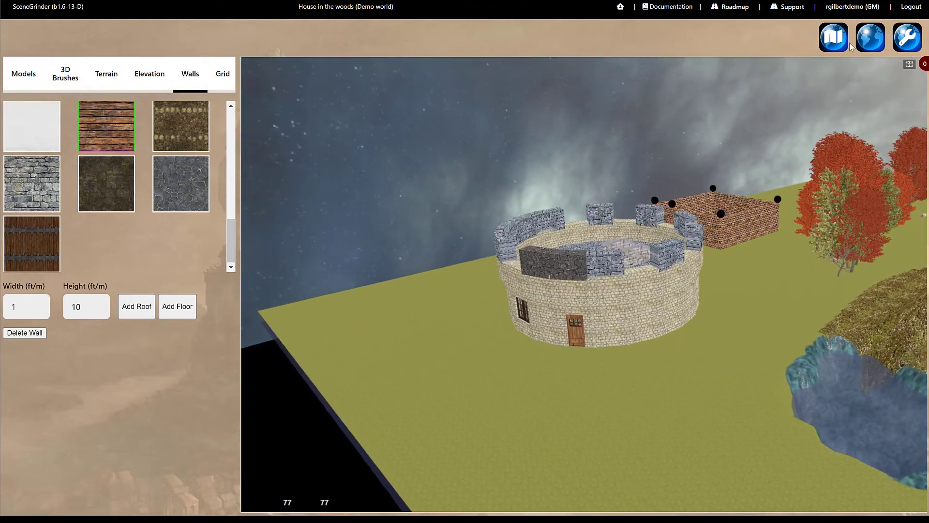
pyautogui.click(835, 42)
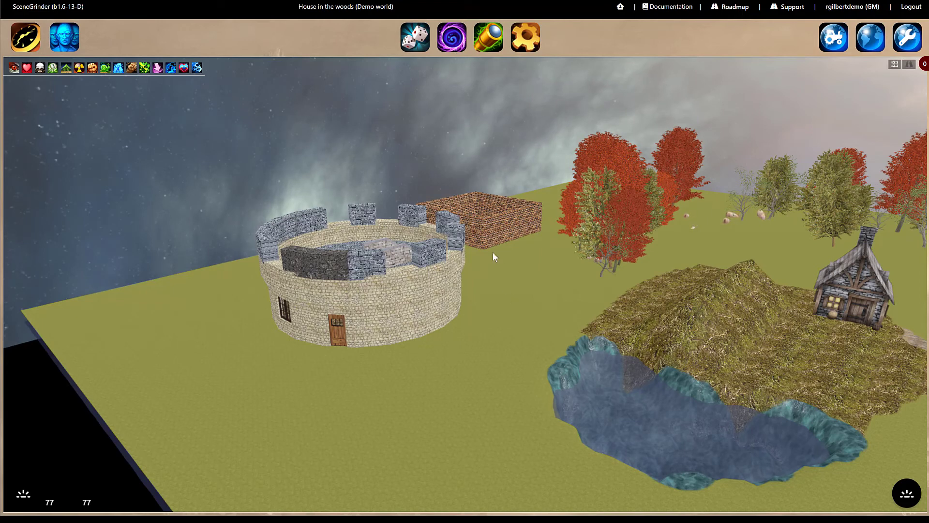
# Mark a map position on the grass in front of the tower and prepare one new character from the Character template
pyautogui.click(454, 38)
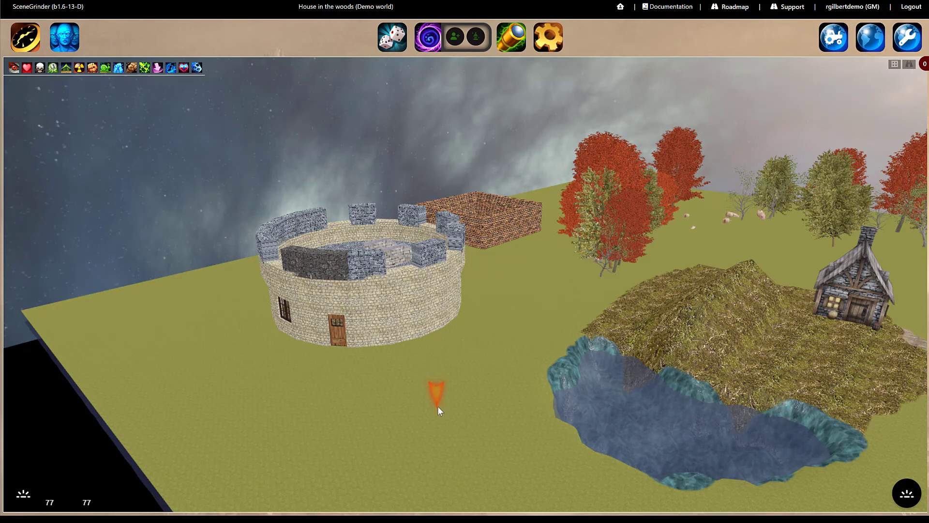
pyautogui.click(458, 42)
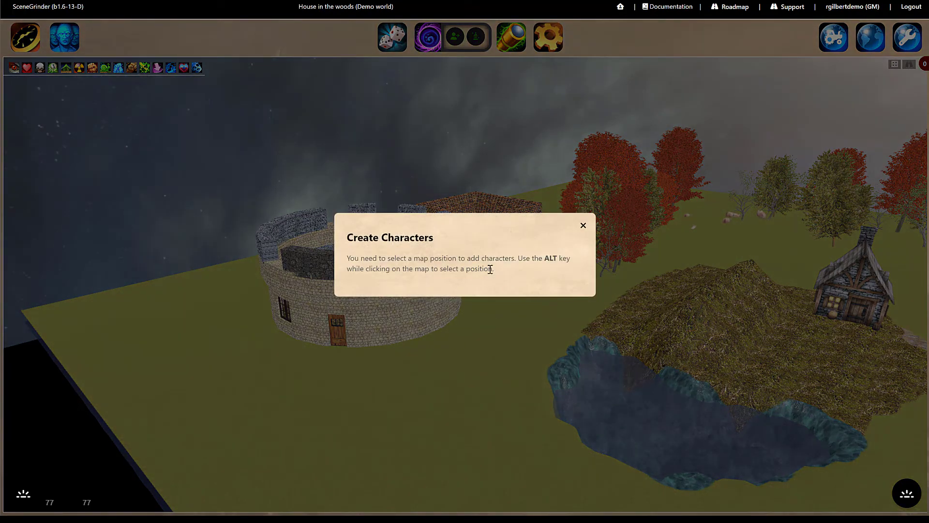
pyautogui.click(584, 225)
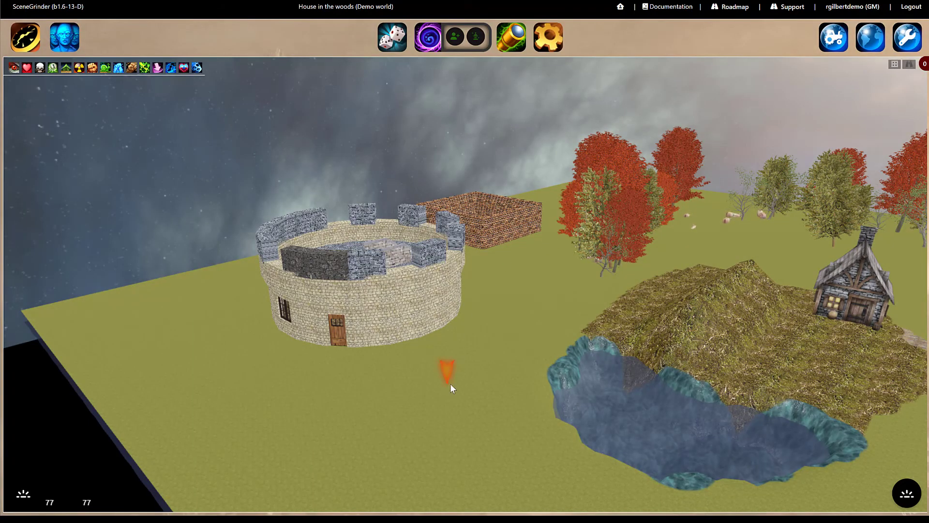
pyautogui.click(456, 40)
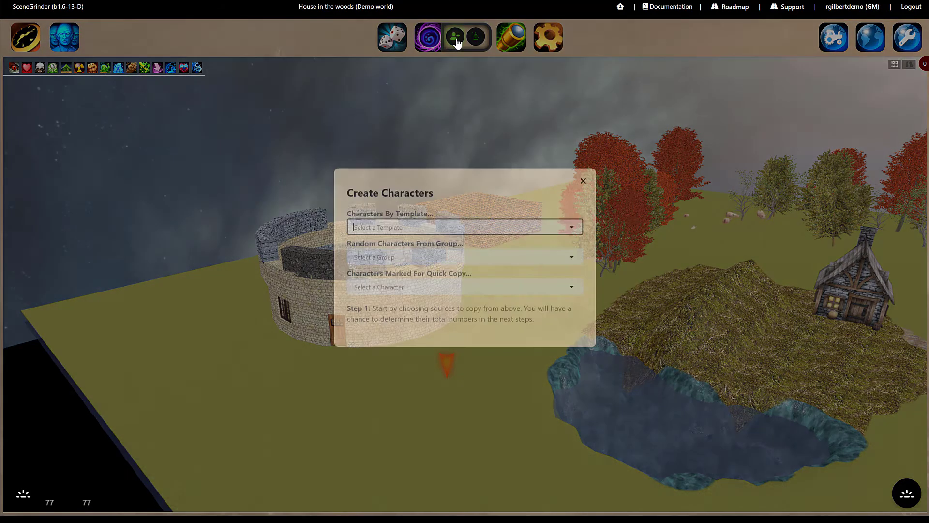
pyautogui.click(391, 224)
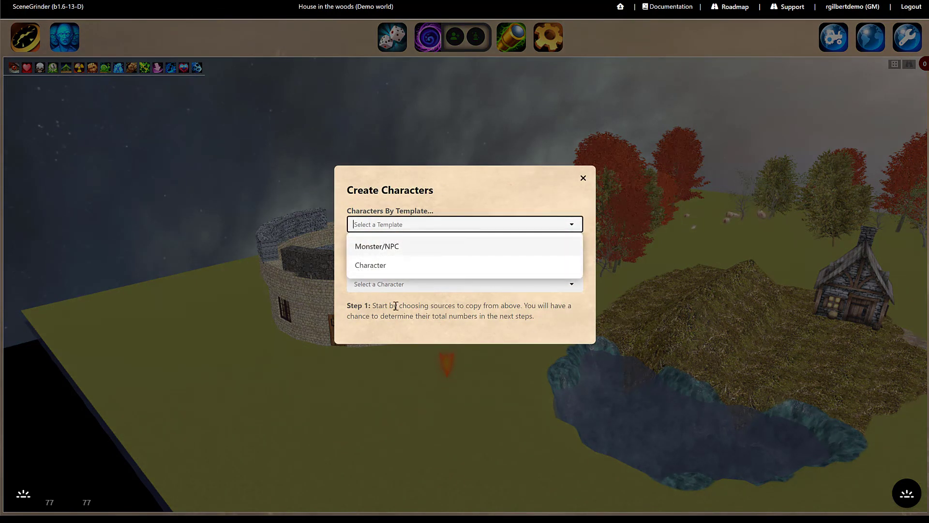
pyautogui.click(375, 266)
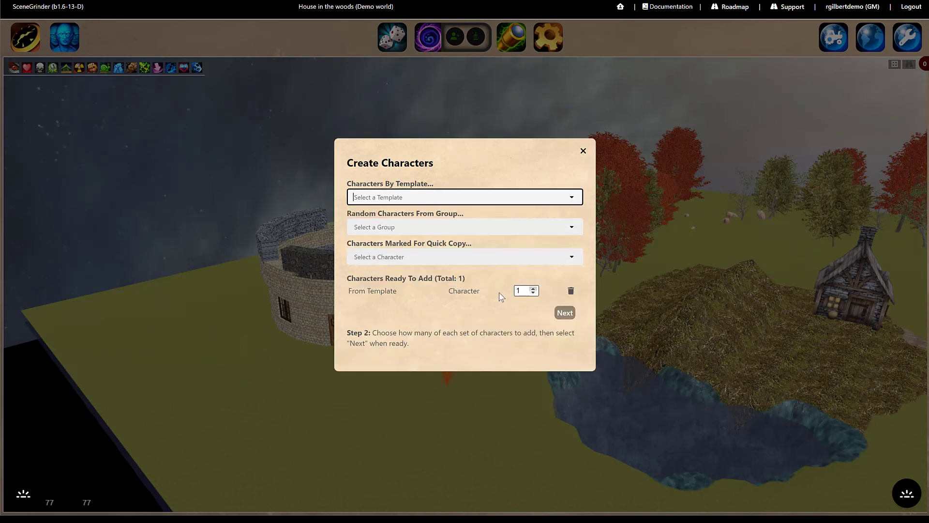
pyautogui.click(564, 312)
# Replace the character's default name with a generated one in the Goblin style and add the character to the scene
pyautogui.click(448, 193)
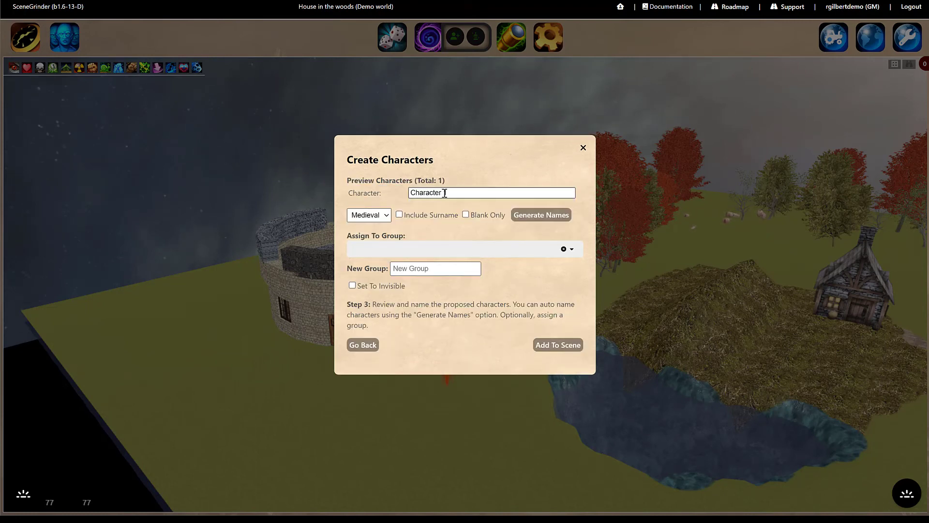
pyautogui.moveTo(450, 193); pyautogui.dragTo(405, 194)
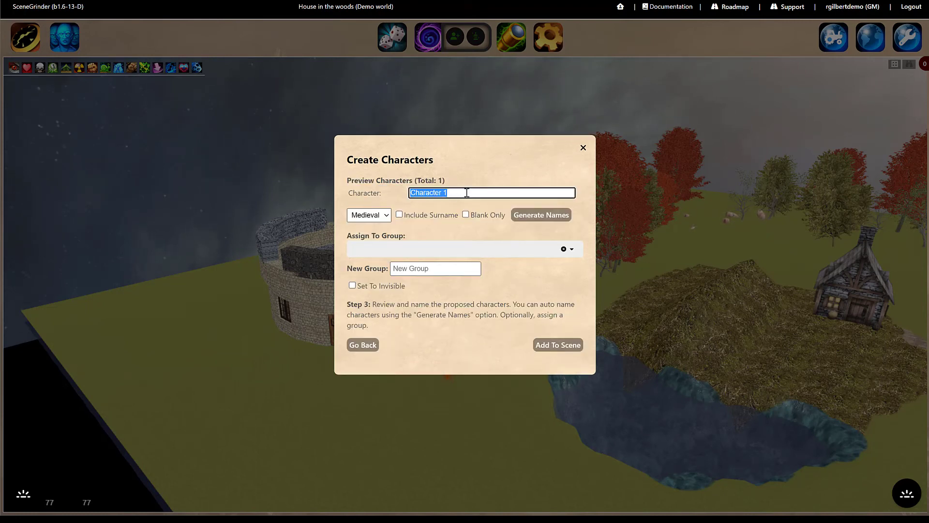
pyautogui.click(530, 219)
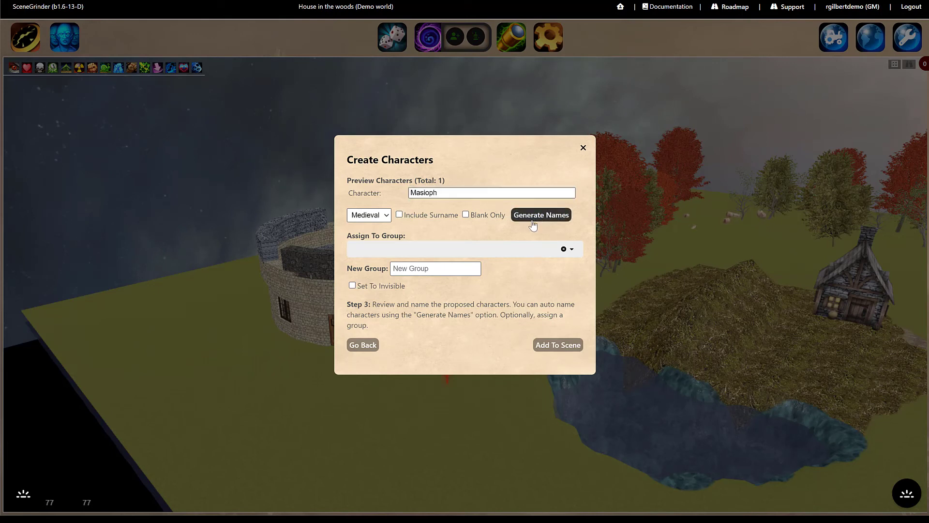
pyautogui.click(385, 216)
pyautogui.click(380, 251)
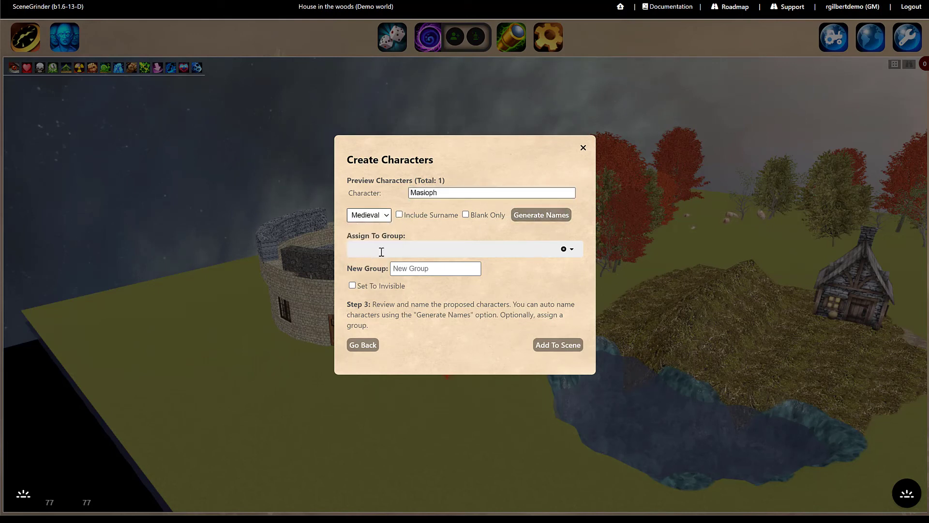
pyautogui.click(476, 215)
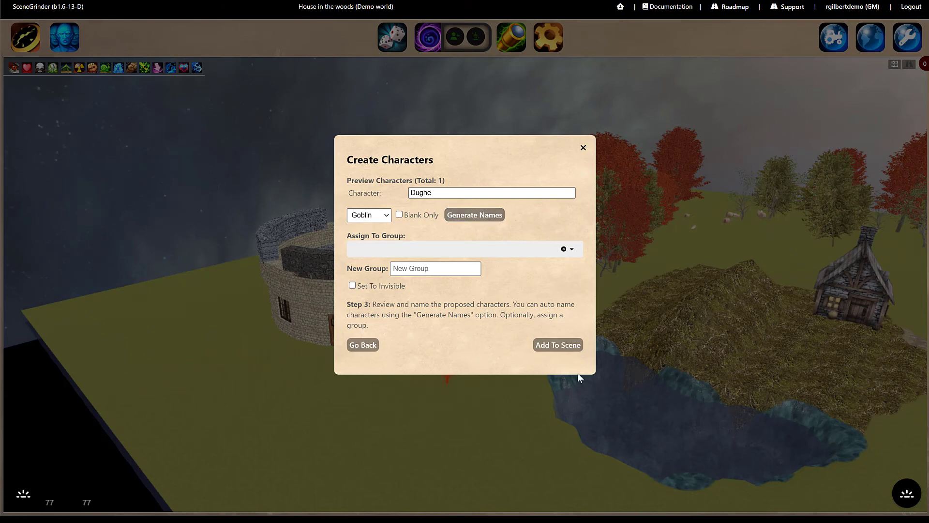
pyautogui.click(553, 345)
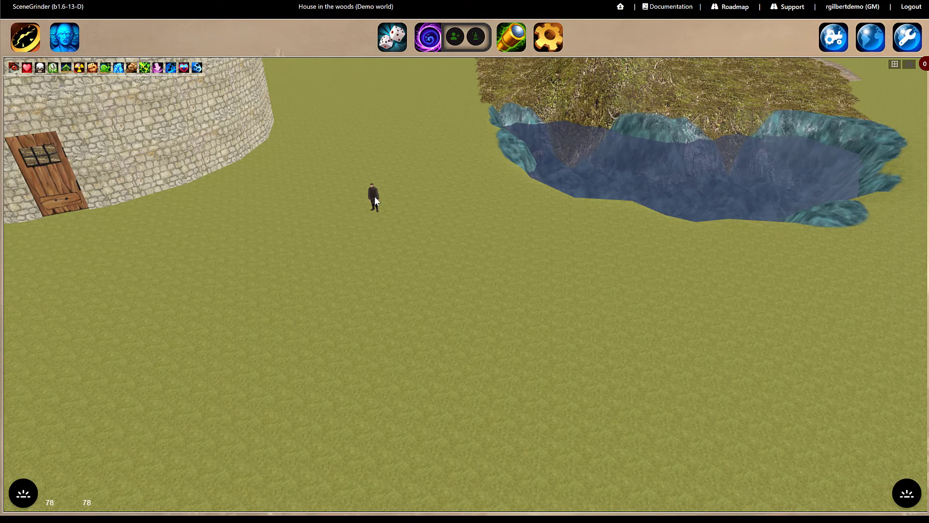
# Select the new character near the tower and walk it a short way across the grass
pyautogui.click(375, 198)
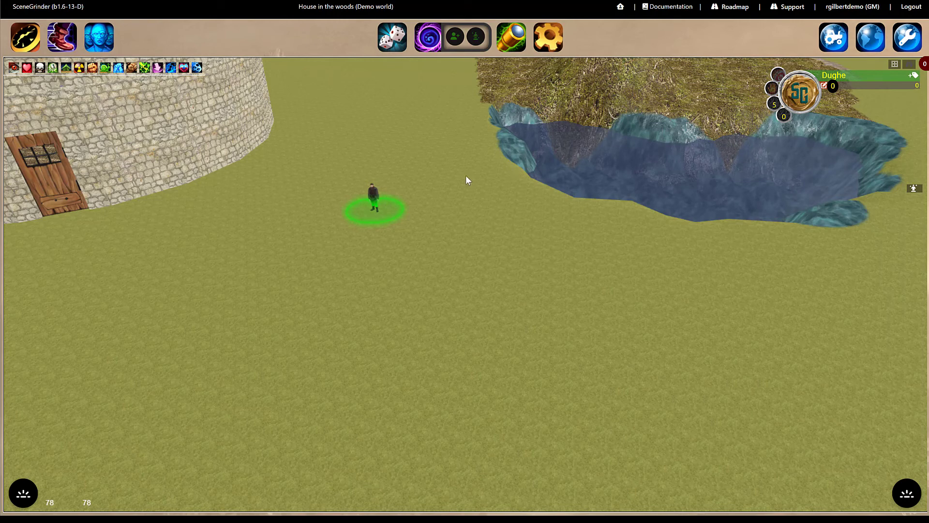
pyautogui.press('s')
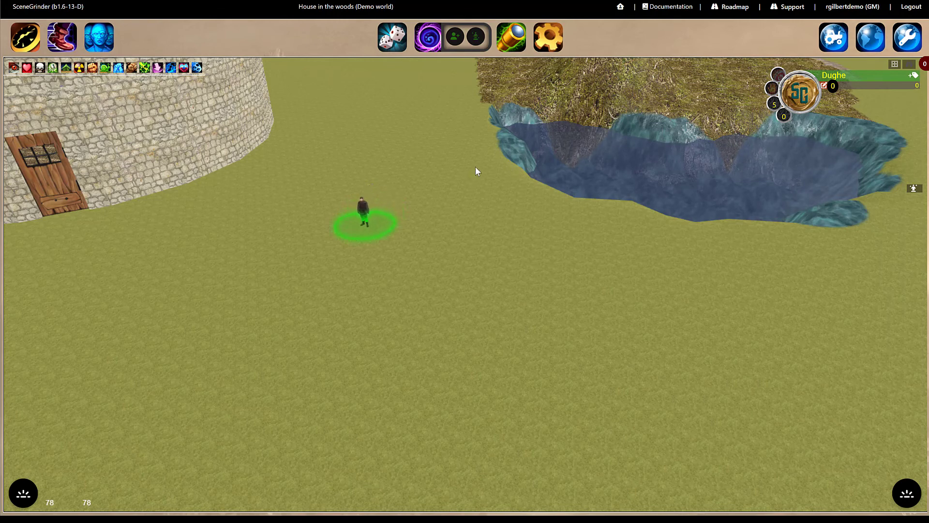
pyautogui.press('w')
pyautogui.press('a')
# Plot a zigzag movement path with five waypoints for the character across the grass and start its movement
pyautogui.click(255, 306)
pyautogui.click(415, 360)
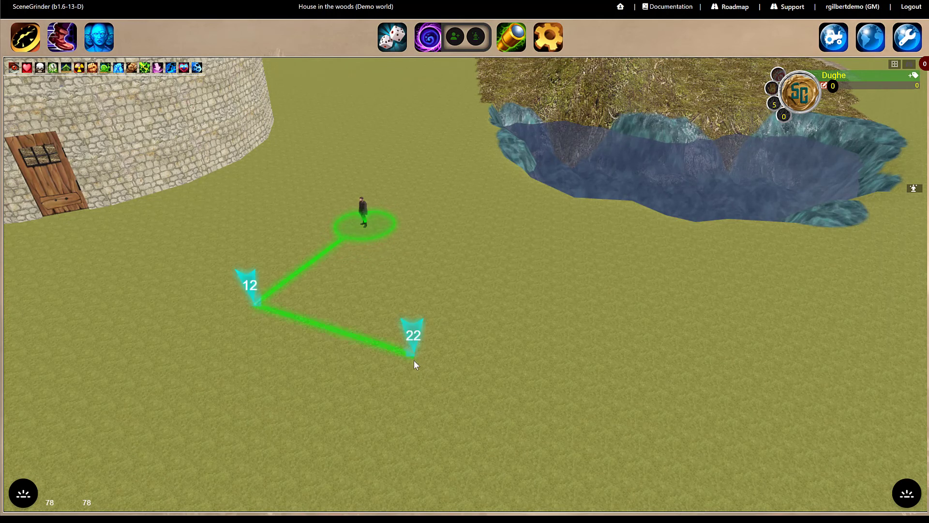
pyautogui.click(486, 290)
pyautogui.click(586, 279)
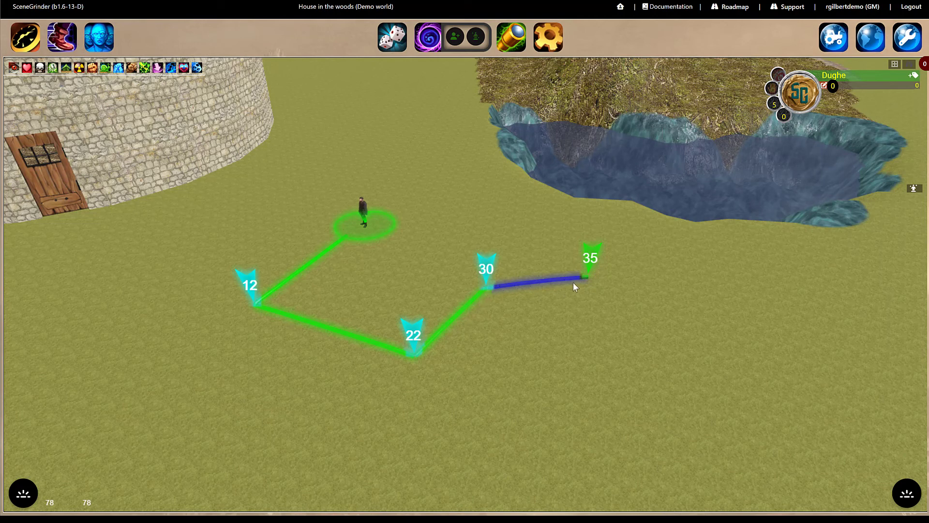
pyautogui.click(644, 290)
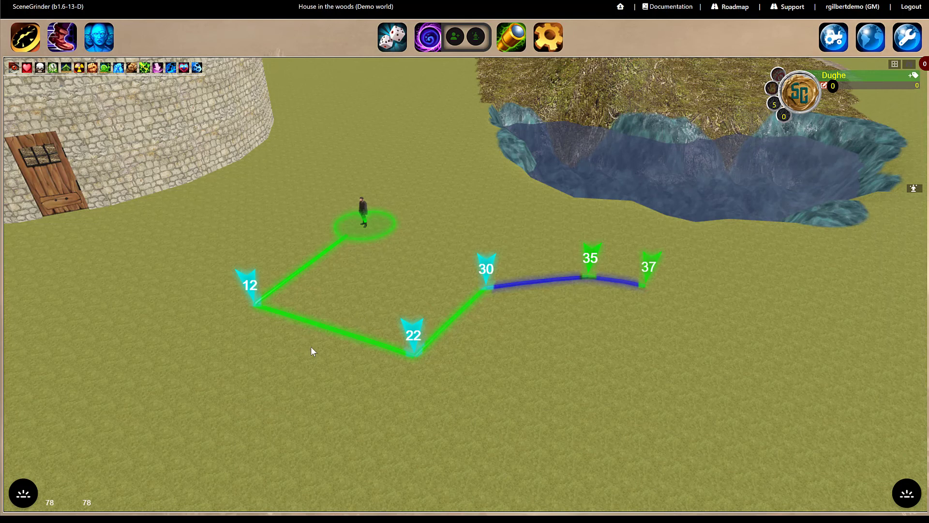
pyautogui.moveTo(65, 39)
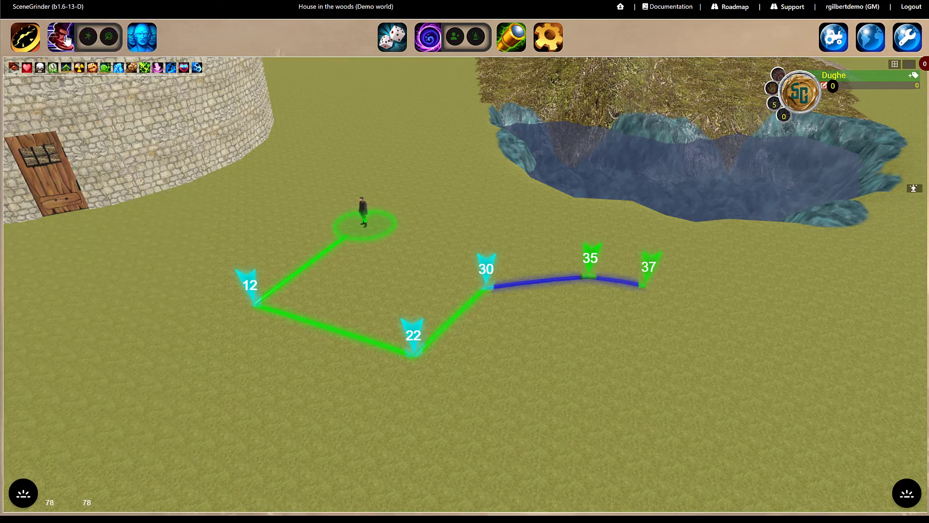
pyautogui.click(89, 38)
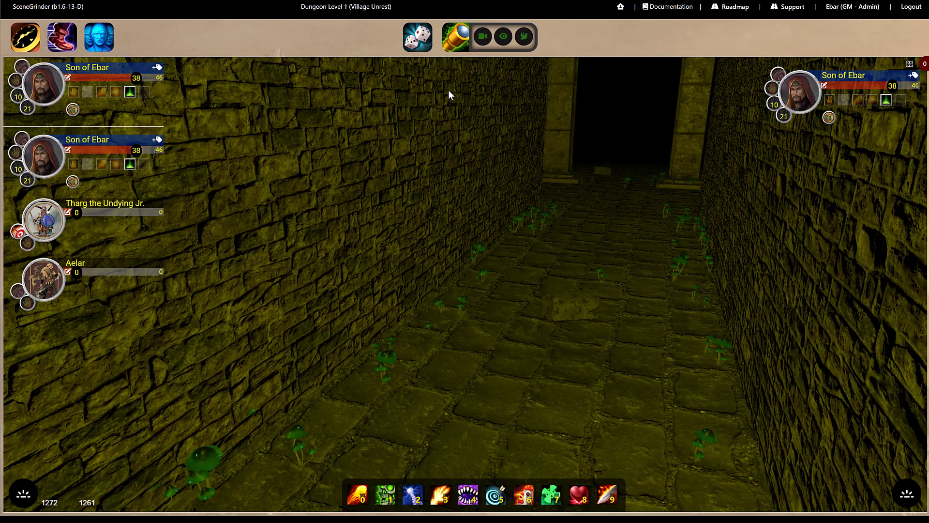
# Walk forward in first person along the mossy dungeon corridor to the entrance of the pillared room
pyautogui.press('w')
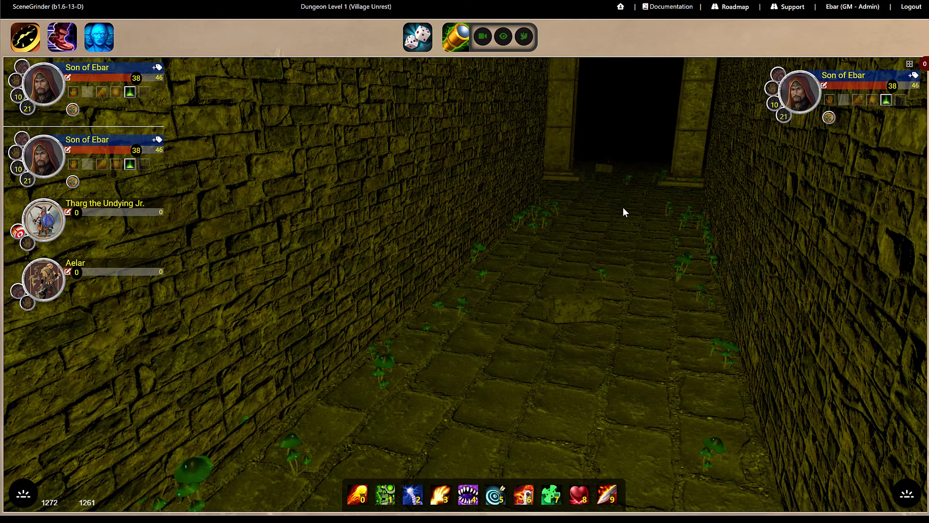
pyautogui.press('w')
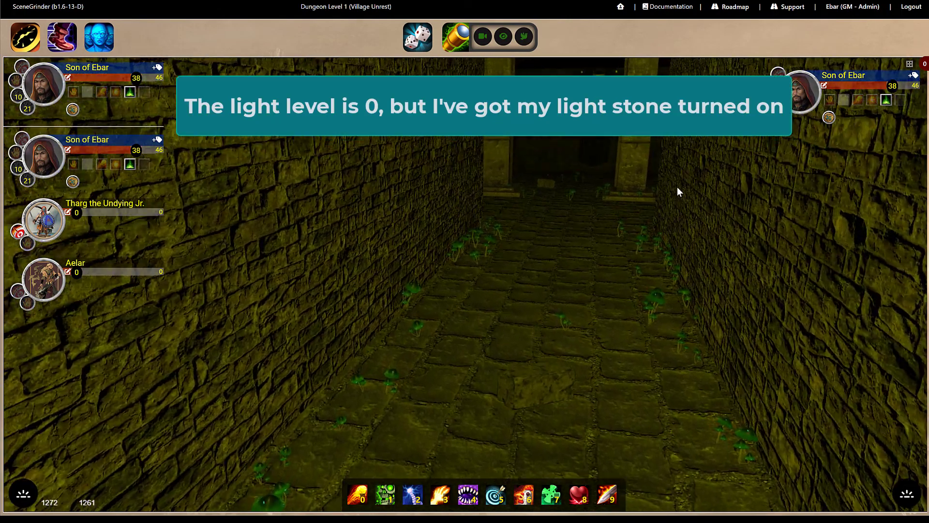
pyautogui.press('w')
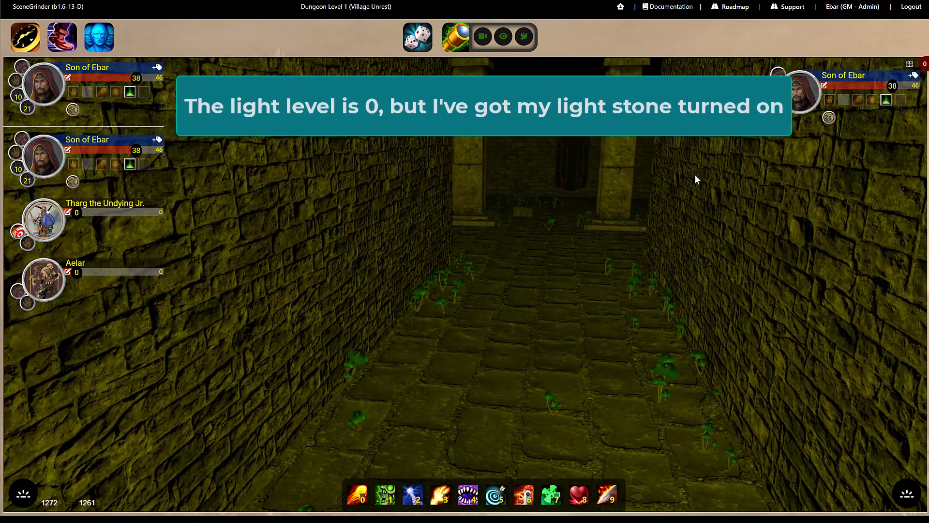
pyautogui.press('w')
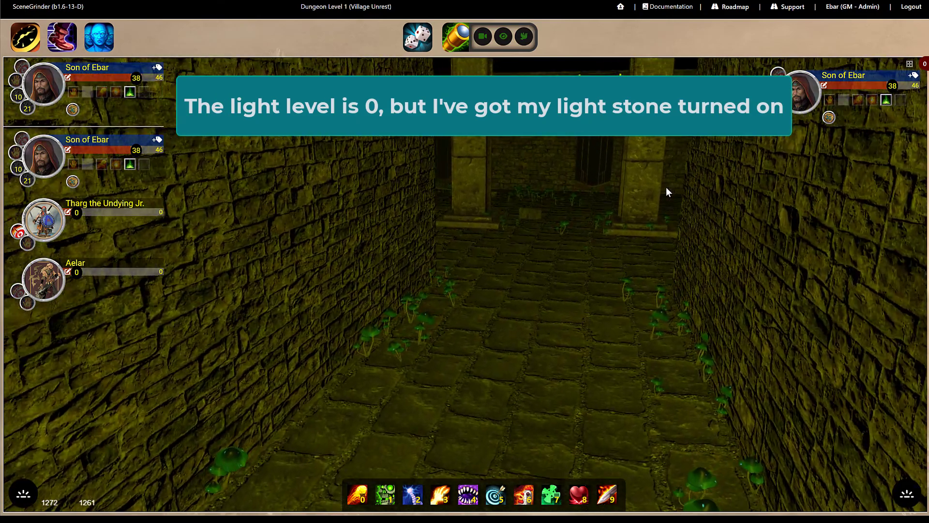
pyautogui.press('w')
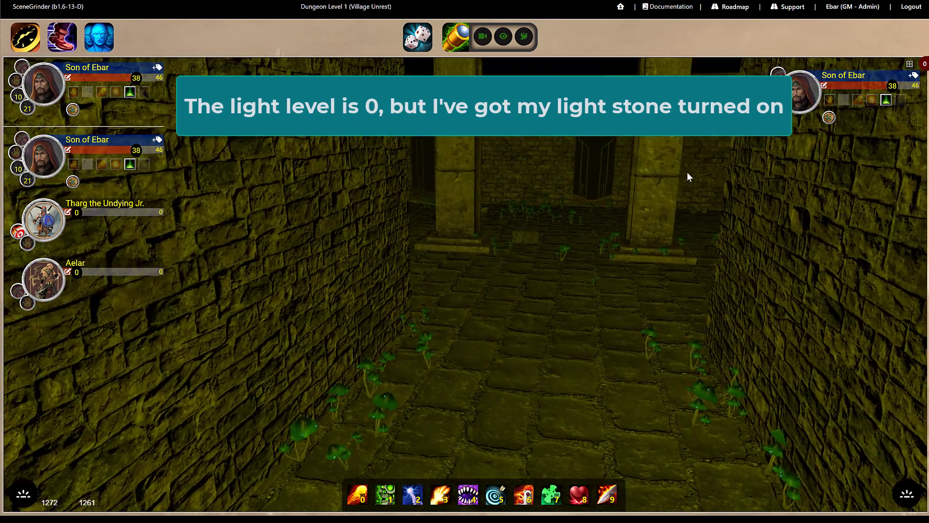
pyautogui.press('w')
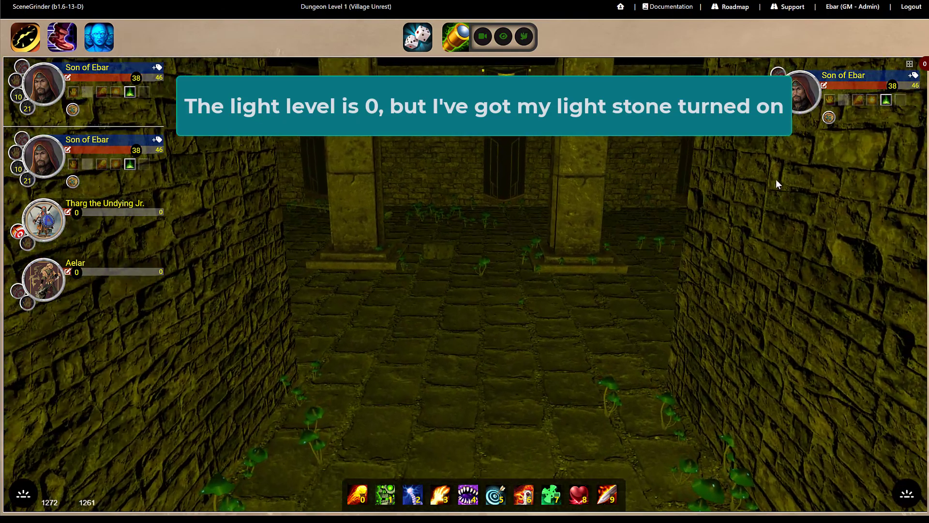
pyautogui.press('w')
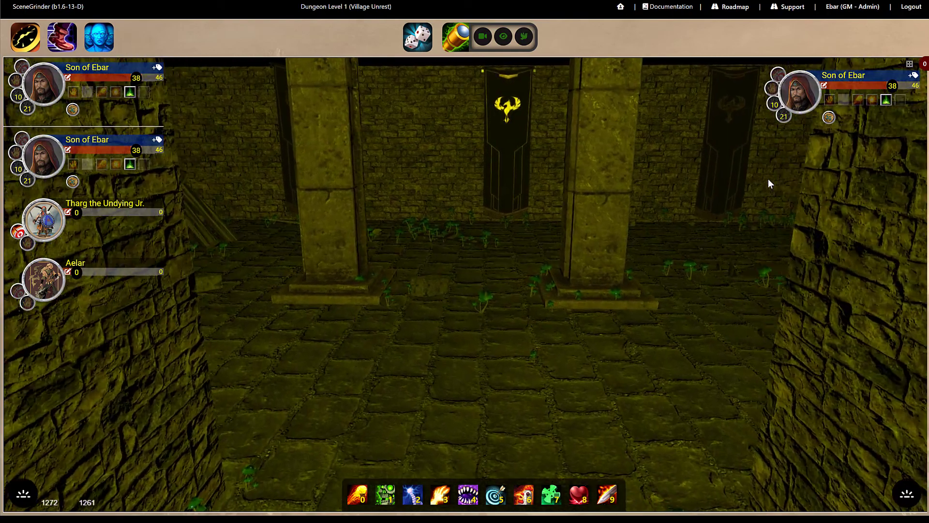
# Move into the pillared room, look around it, and turn back toward the dungeon corridor
pyautogui.moveTo(741, 178); pyautogui.dragTo(328, 181)
pyautogui.press('w')
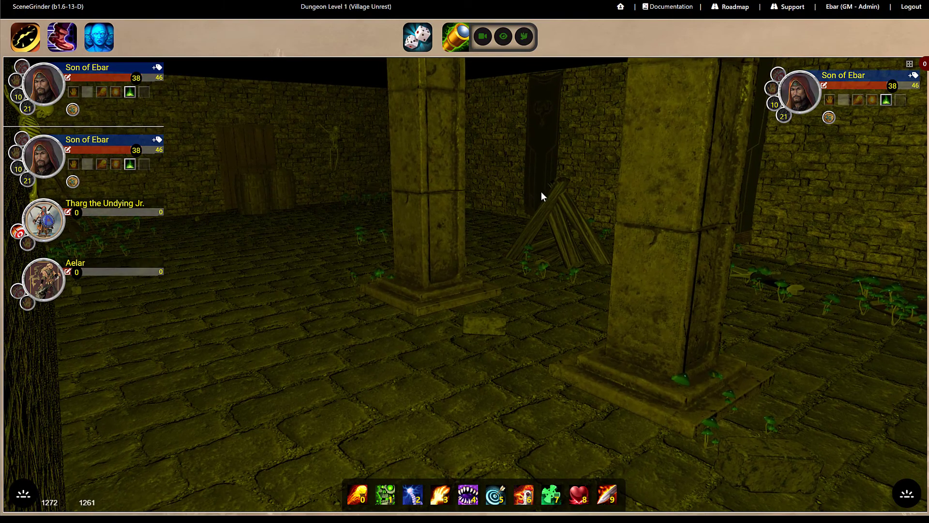
pyautogui.moveTo(541, 195); pyautogui.dragTo(93, 247)
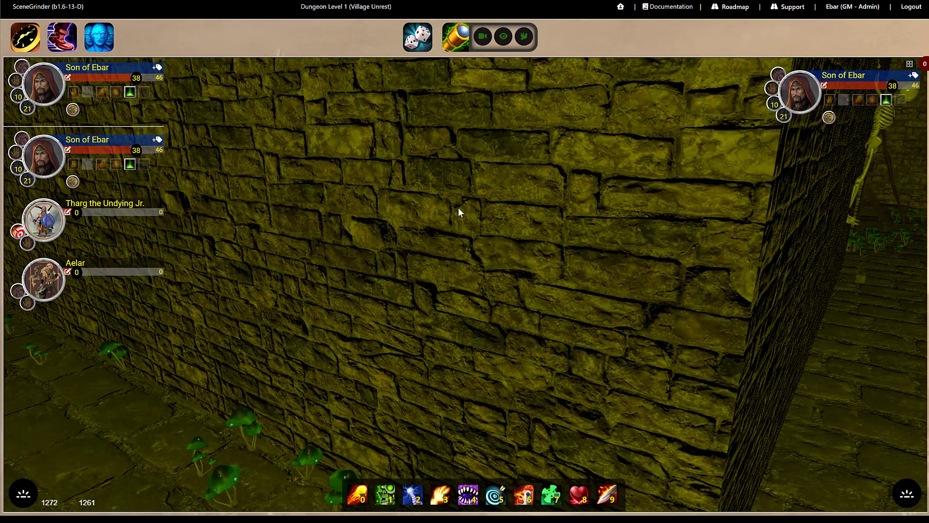
pyautogui.moveTo(459, 212); pyautogui.dragTo(179, 193)
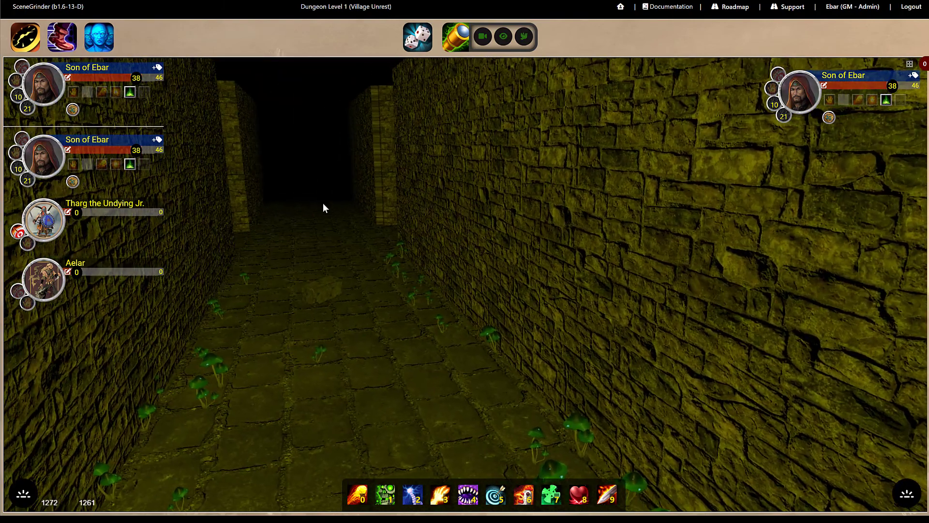